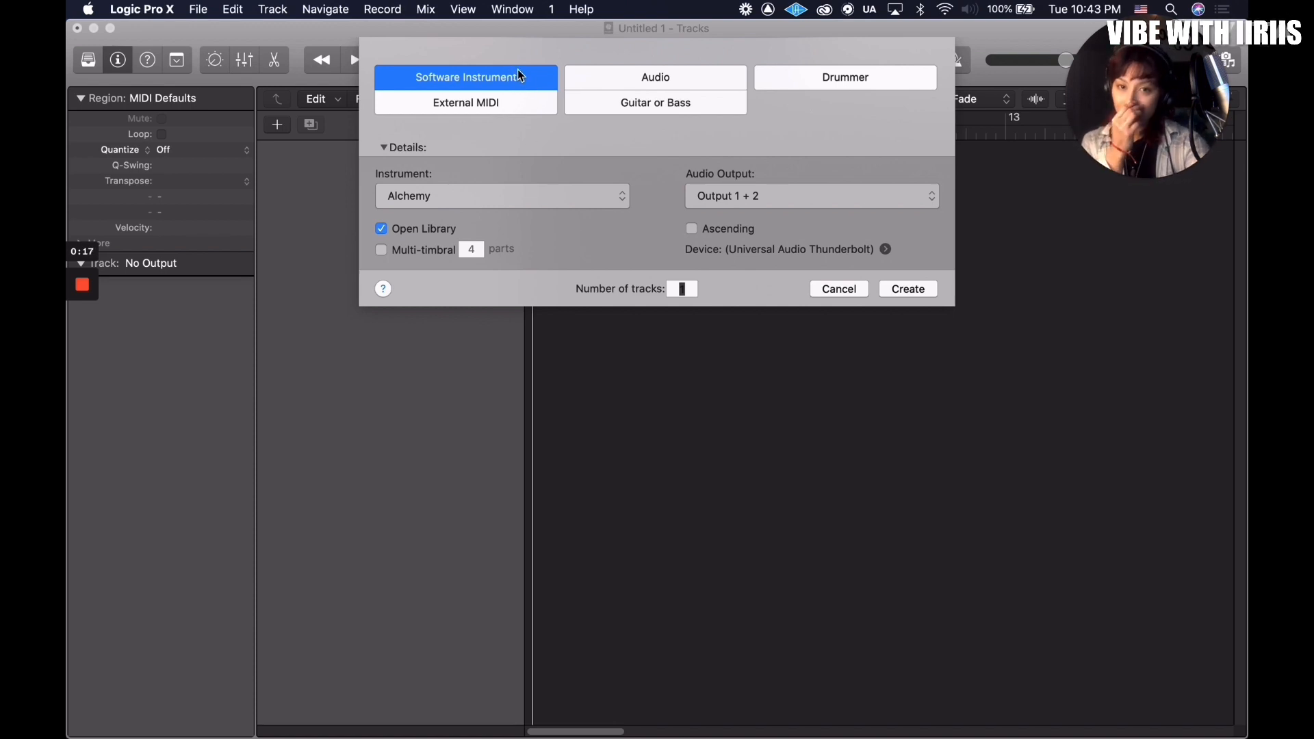
# Step: Create two software instrument tracks with Alchemy on Output 1 + 2 and close the Musical Typing window
pyautogui.click(688, 288)
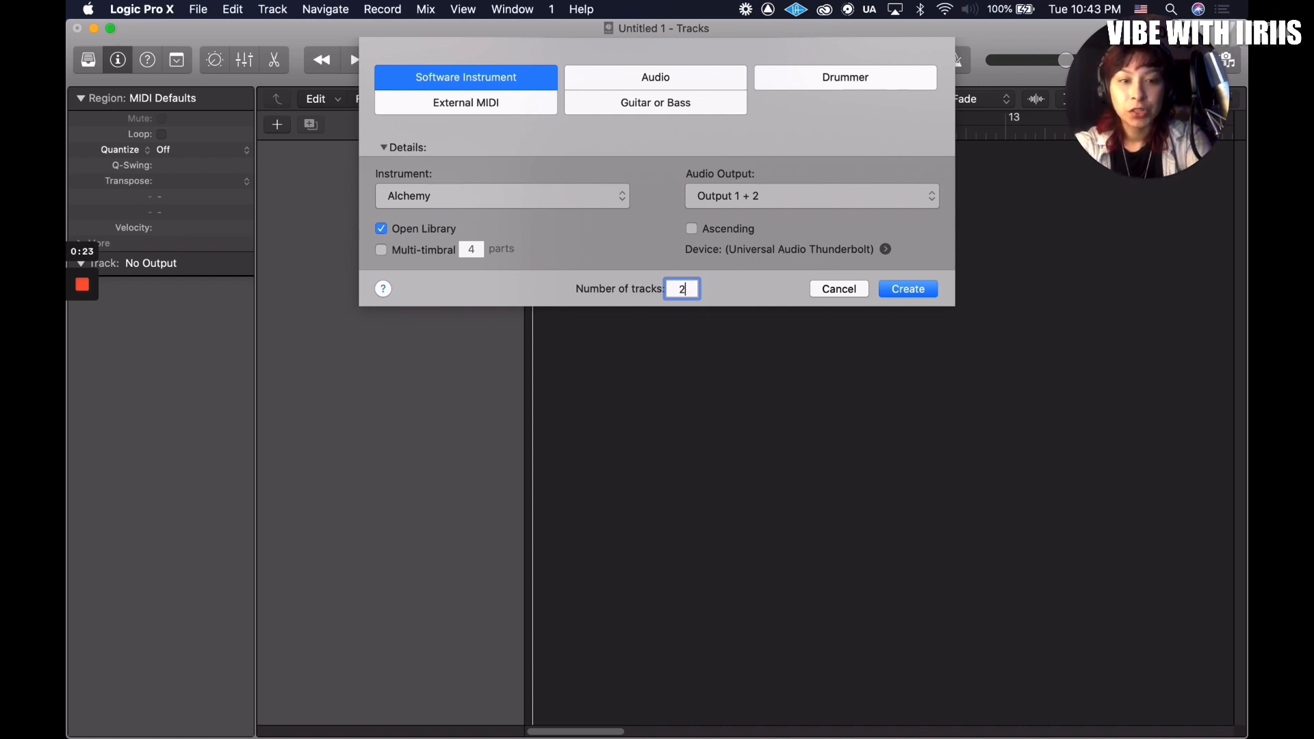
pyautogui.press('Return')
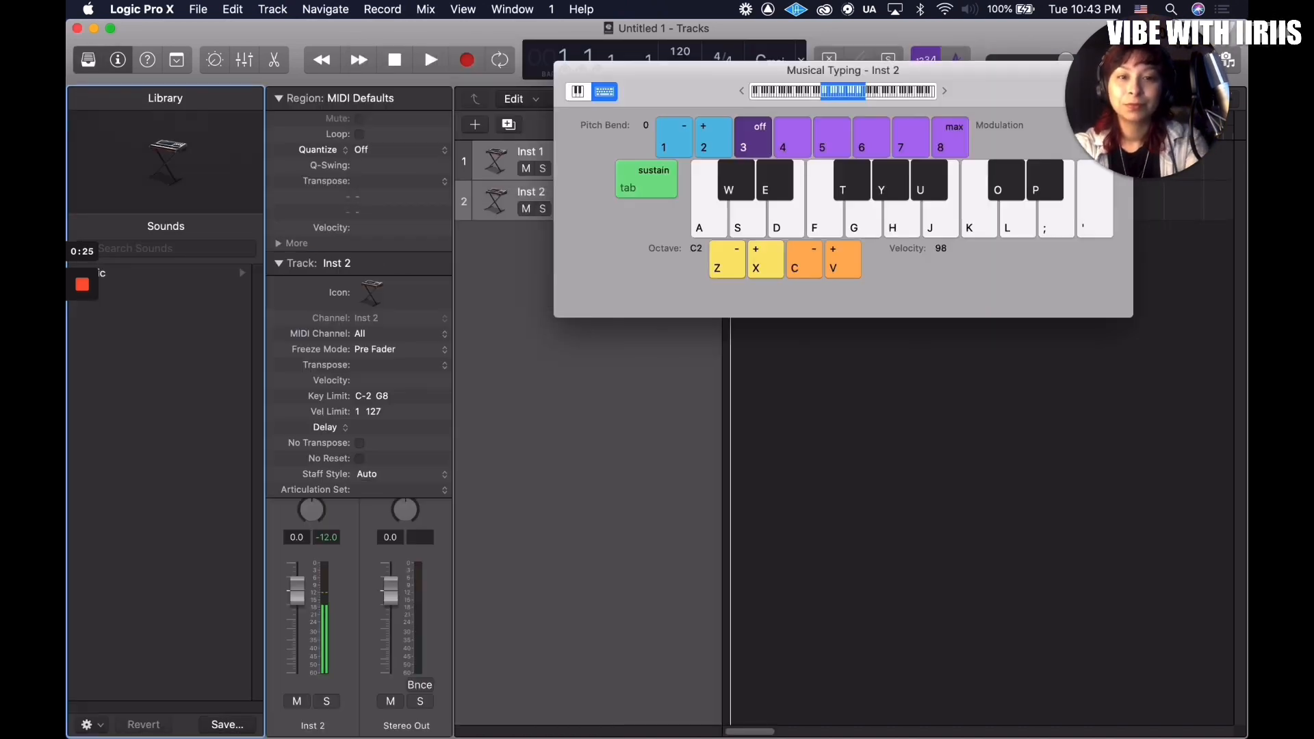
pyautogui.click(566, 70)
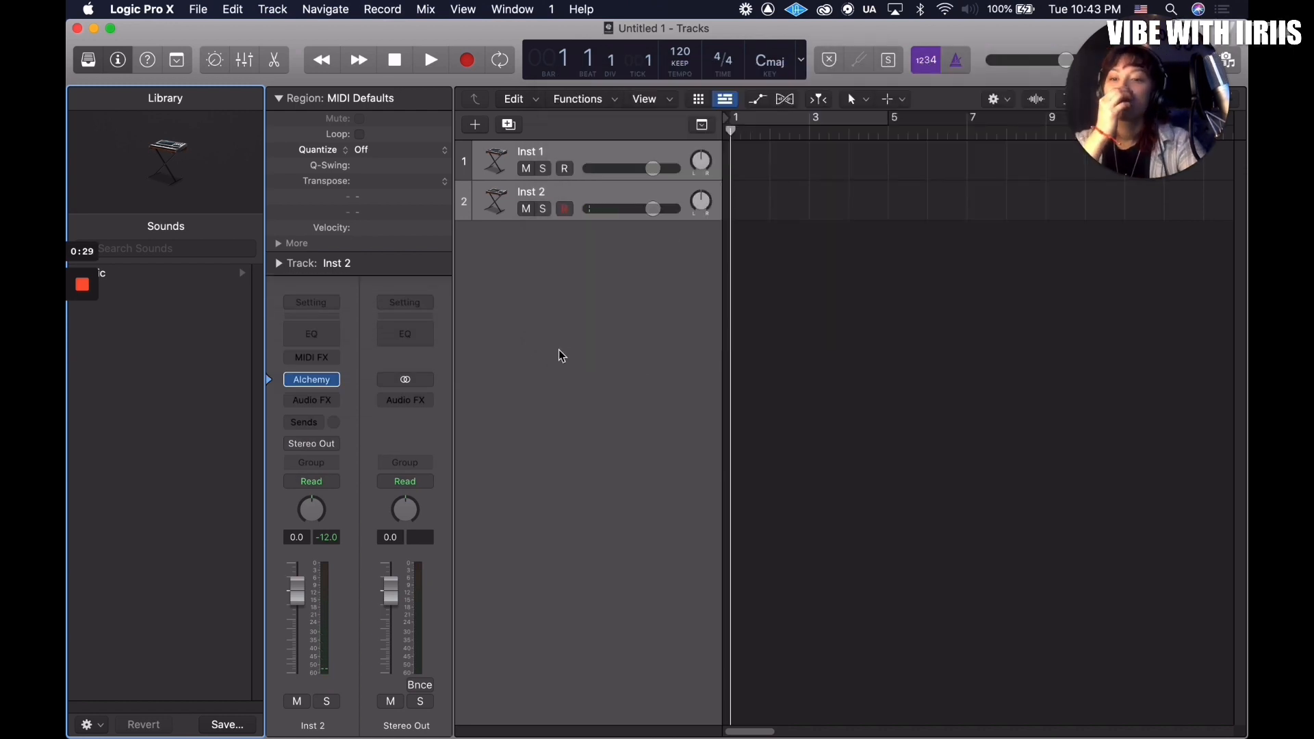
pyautogui.click(621, 265)
pyautogui.click(604, 162)
pyautogui.click(589, 195)
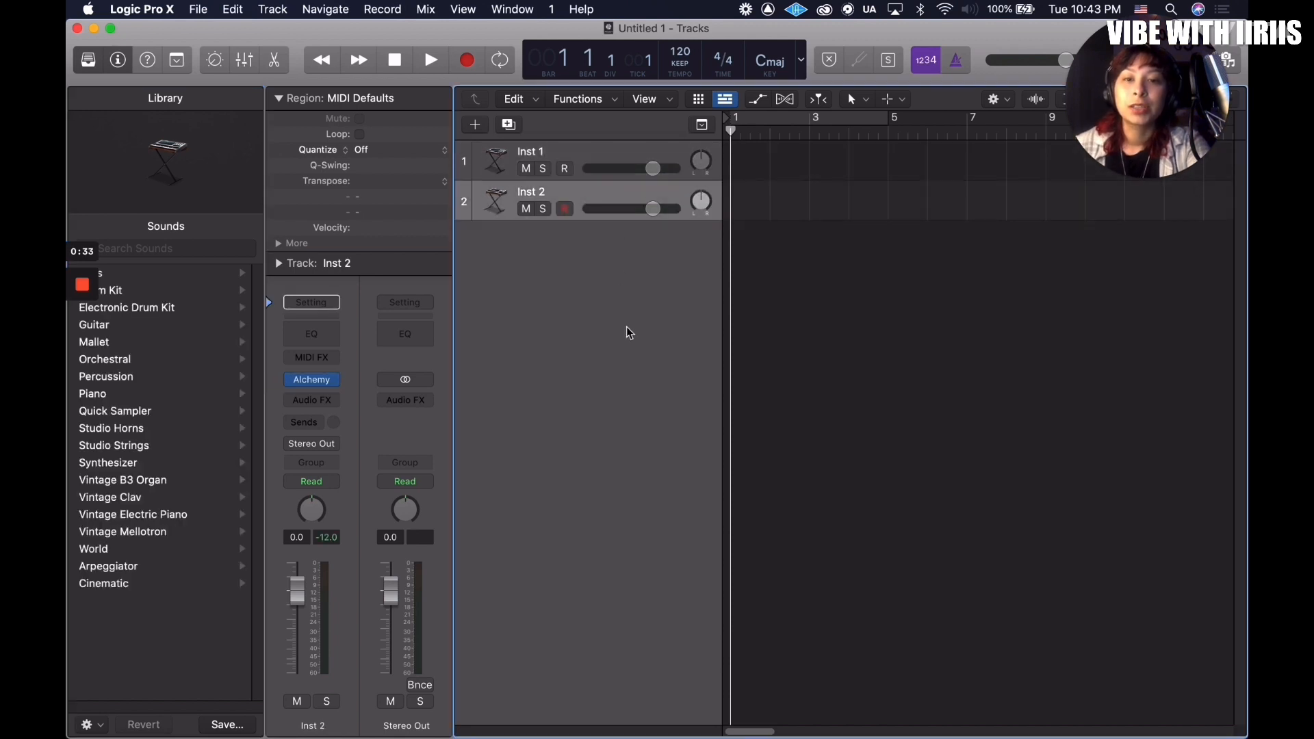
# Step: Add two audio tracks with Input 1 as their input and Output 1 + 2 as their output
pyautogui.click(482, 126)
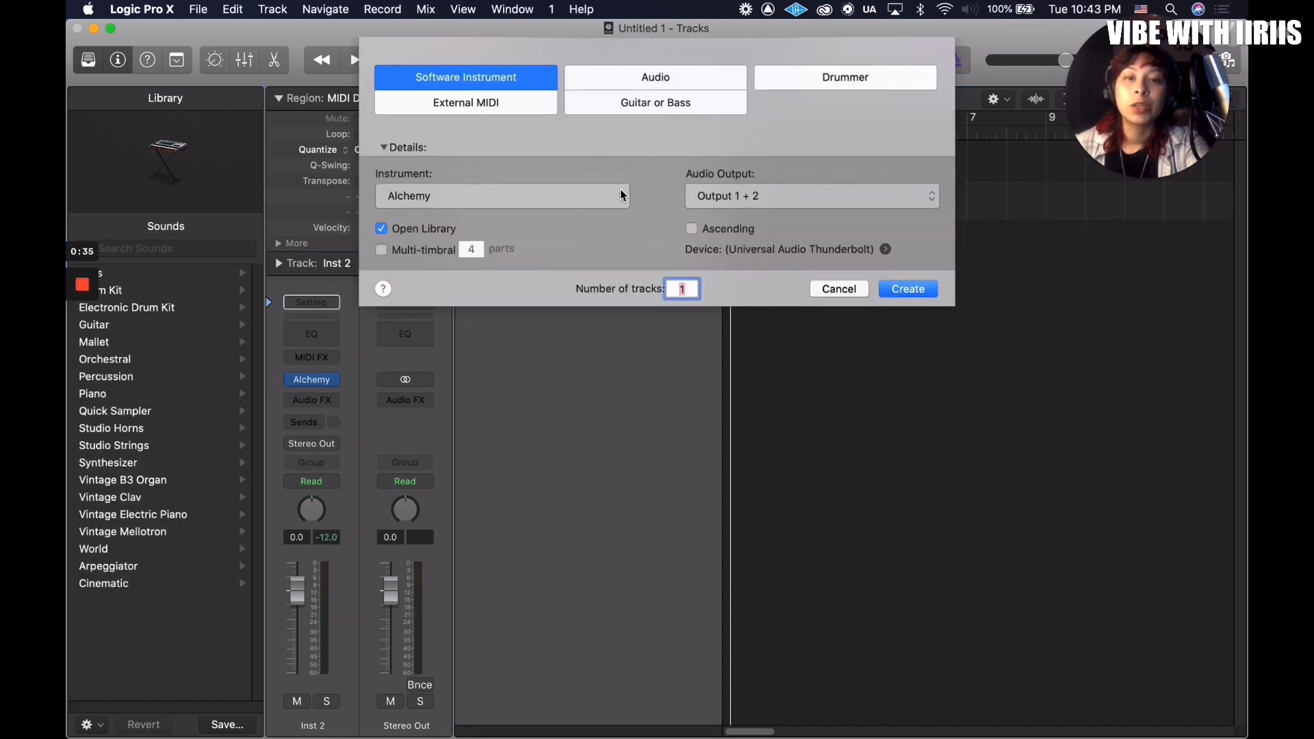
pyautogui.click(676, 77)
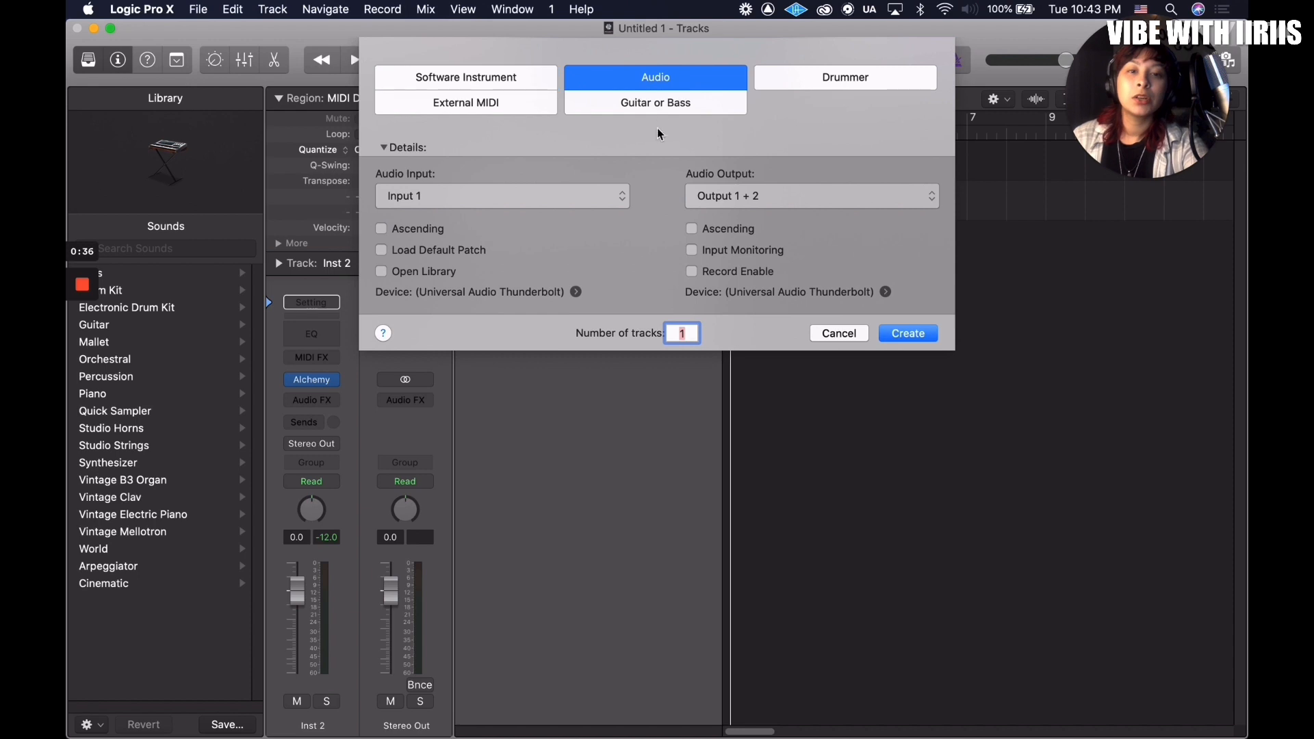
pyautogui.doubleClick(692, 331)
pyautogui.write('2')
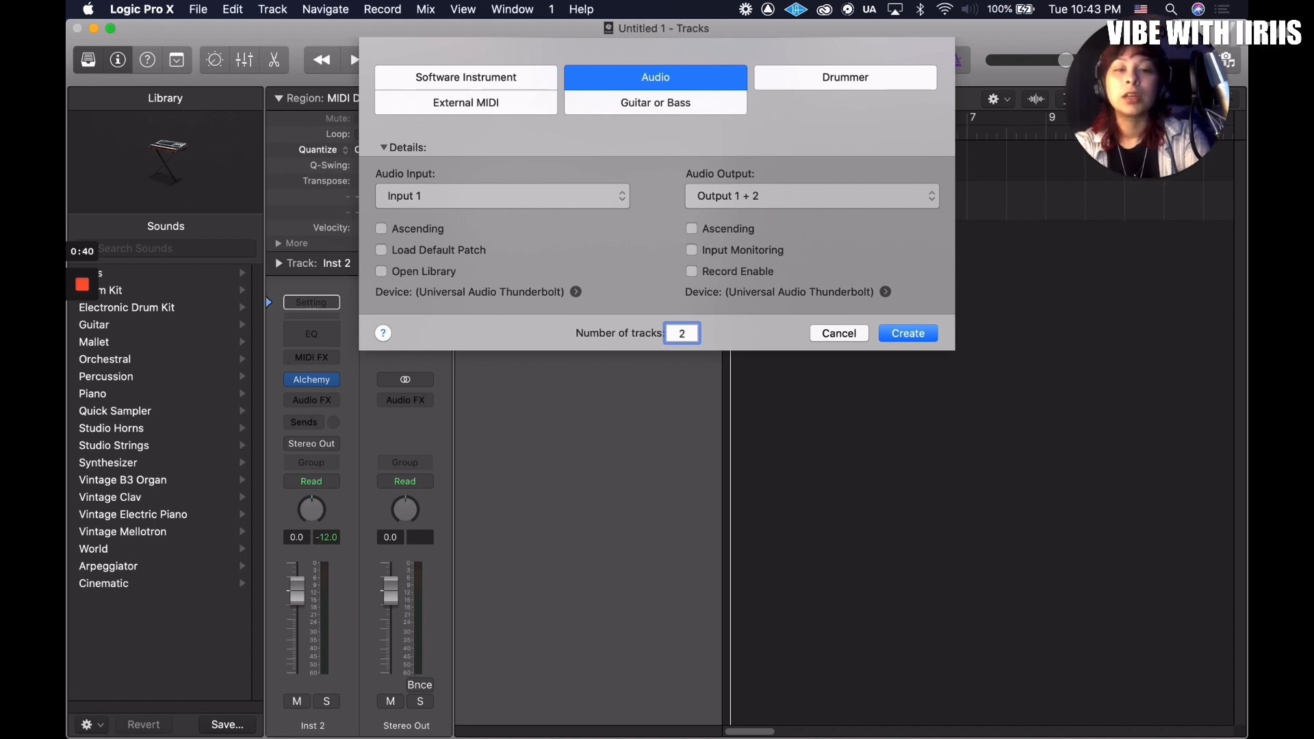
pyautogui.press('Return')
pyautogui.click(672, 437)
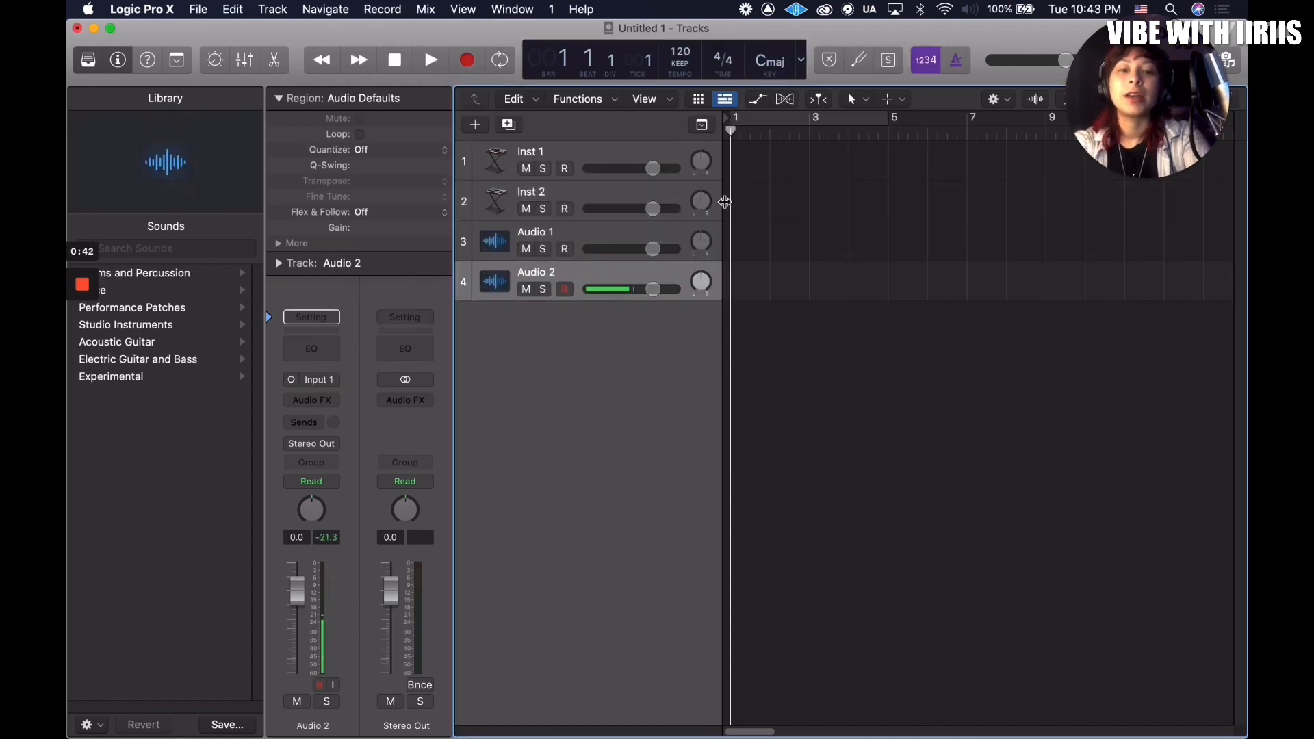
# Step: Mute both software instrument tracks, Inst 1 and Inst 2
pyautogui.click(599, 155)
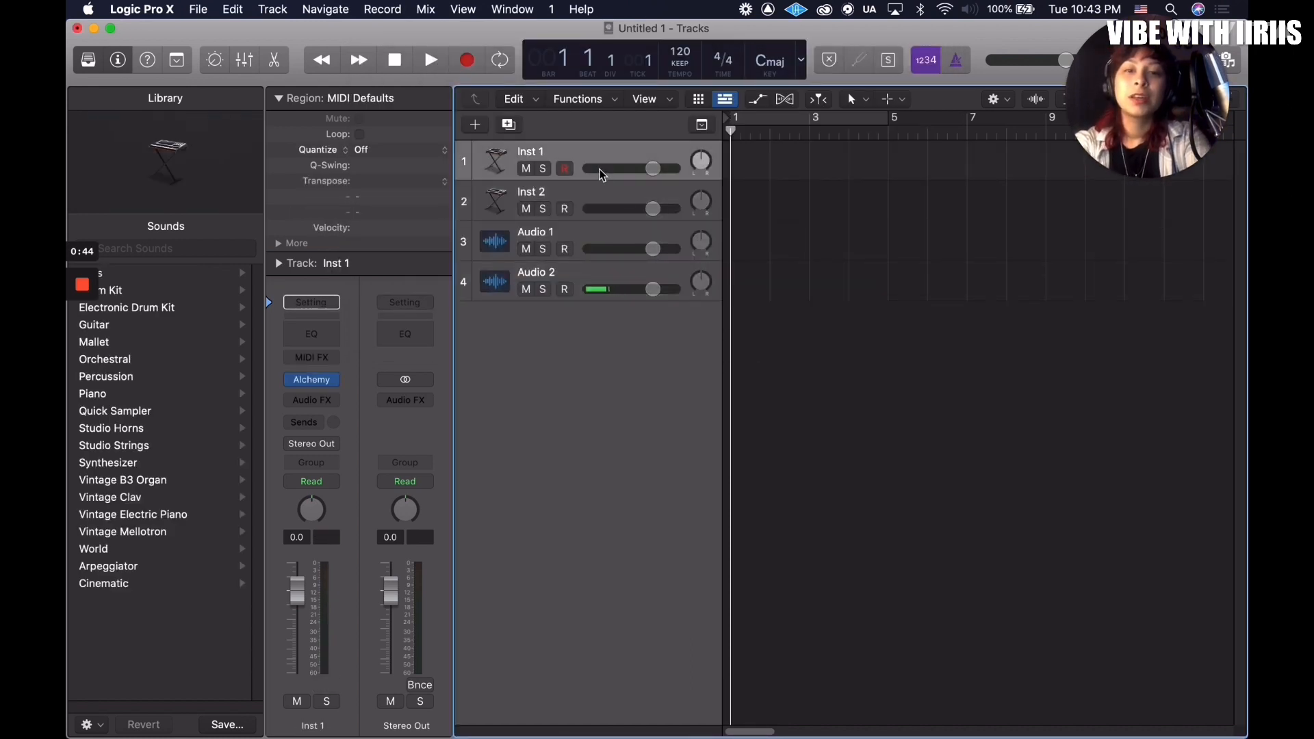
pyautogui.click(526, 168)
pyautogui.click(527, 210)
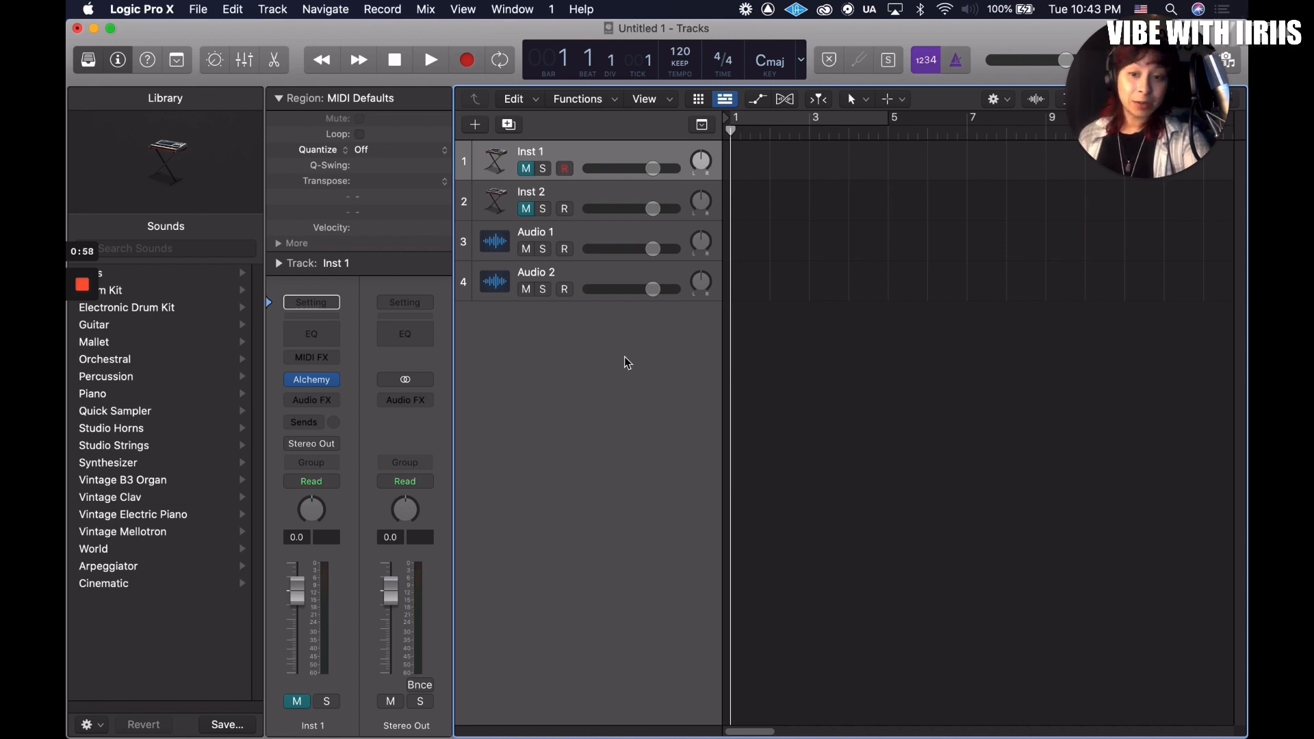
pyautogui.click(564, 167)
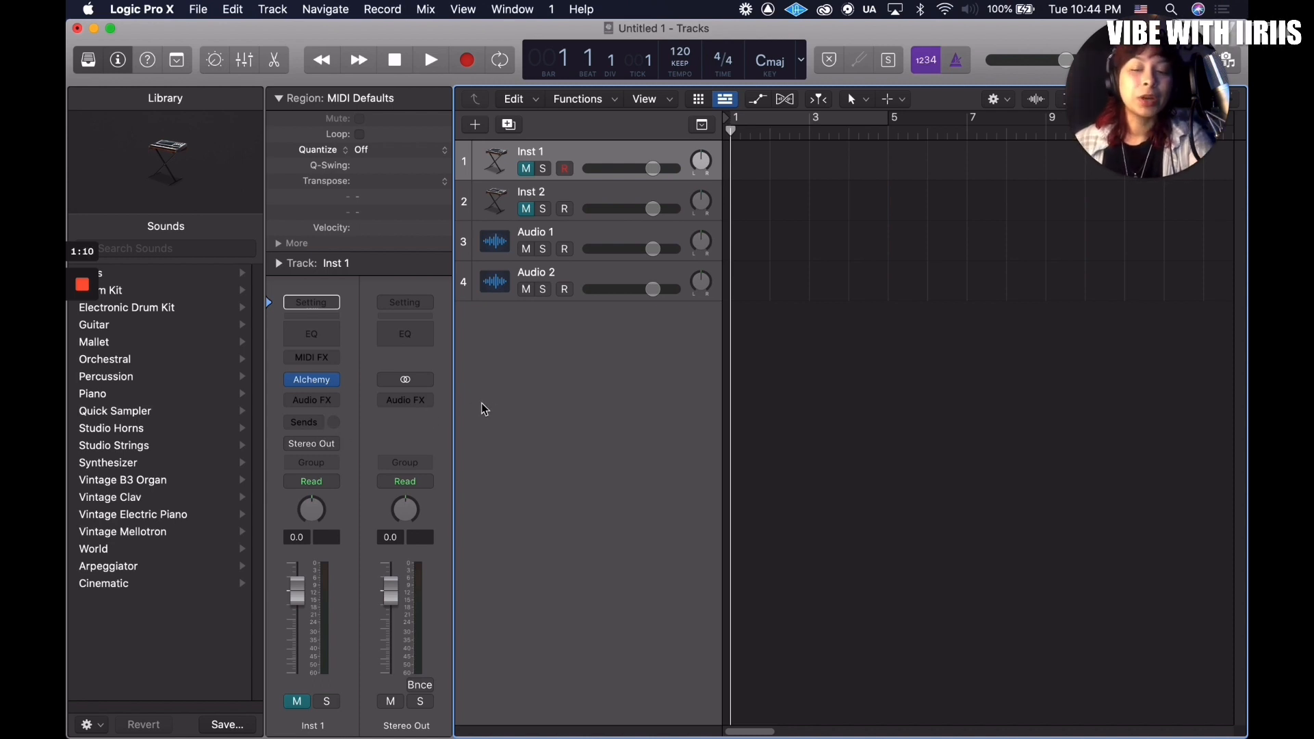
# Step: Add a send to Bus 1 on the Inst 1 channel strip
pyautogui.click(318, 427)
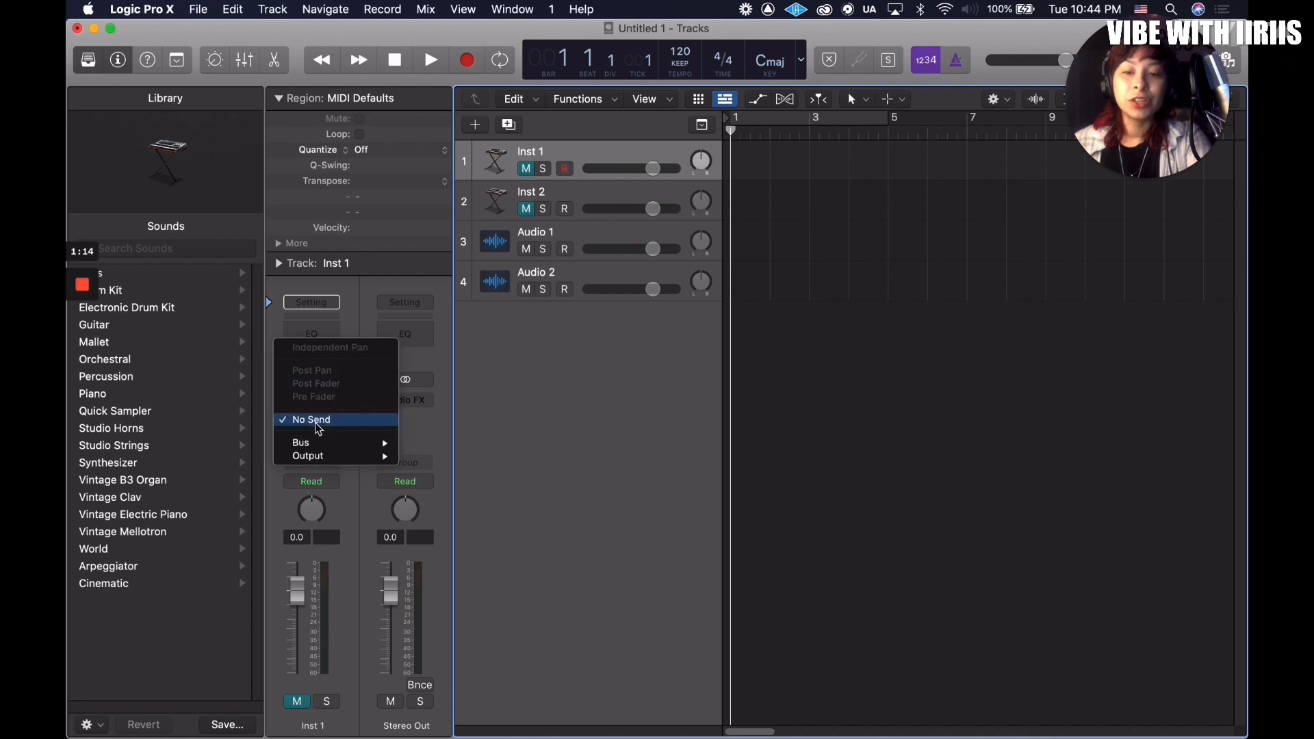
pyautogui.moveTo(319, 443)
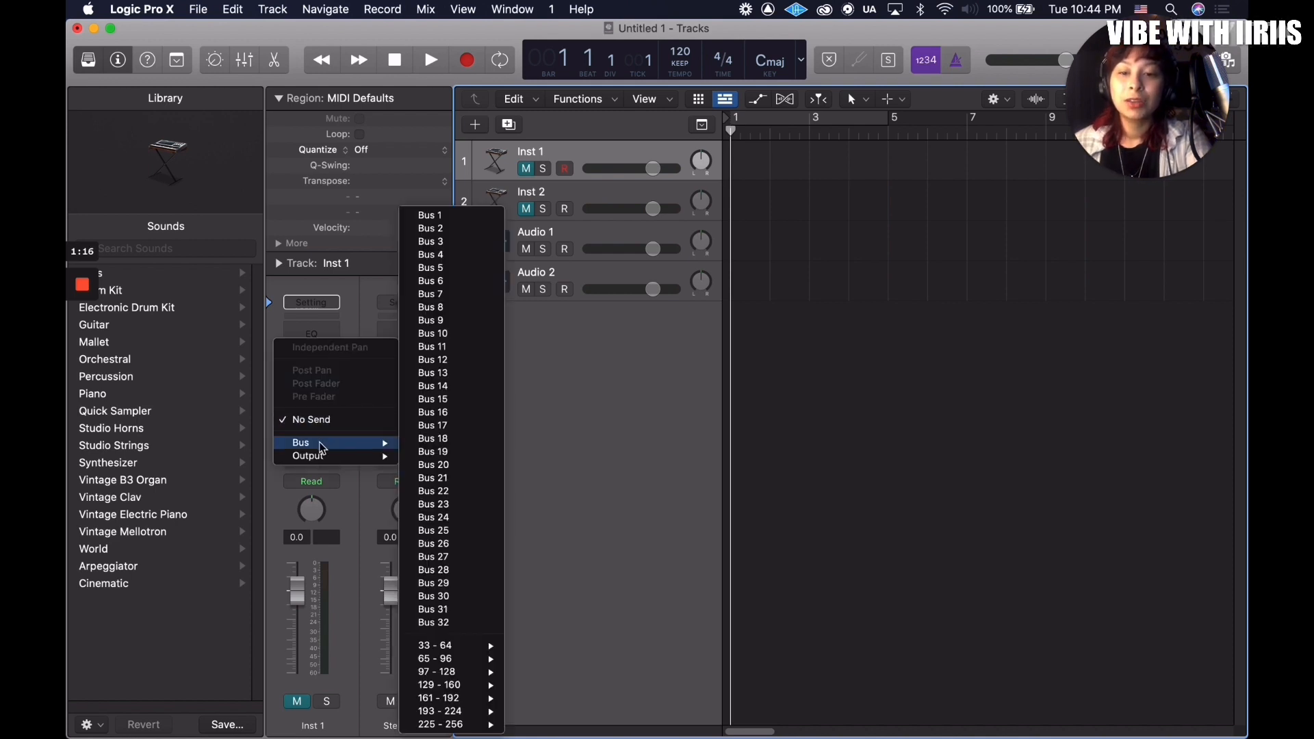
pyautogui.click(467, 218)
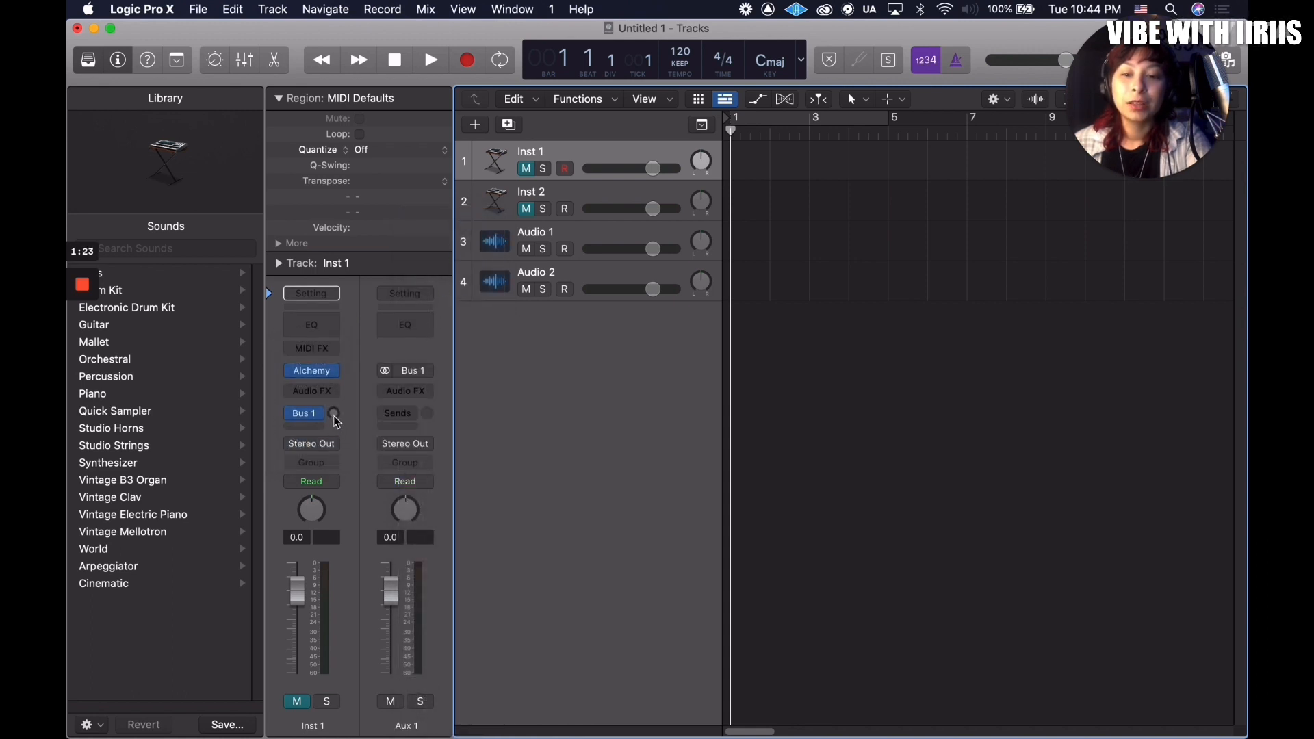
# Step: Set the input of the Audio 1 track to Bus 1
pyautogui.click(535, 237)
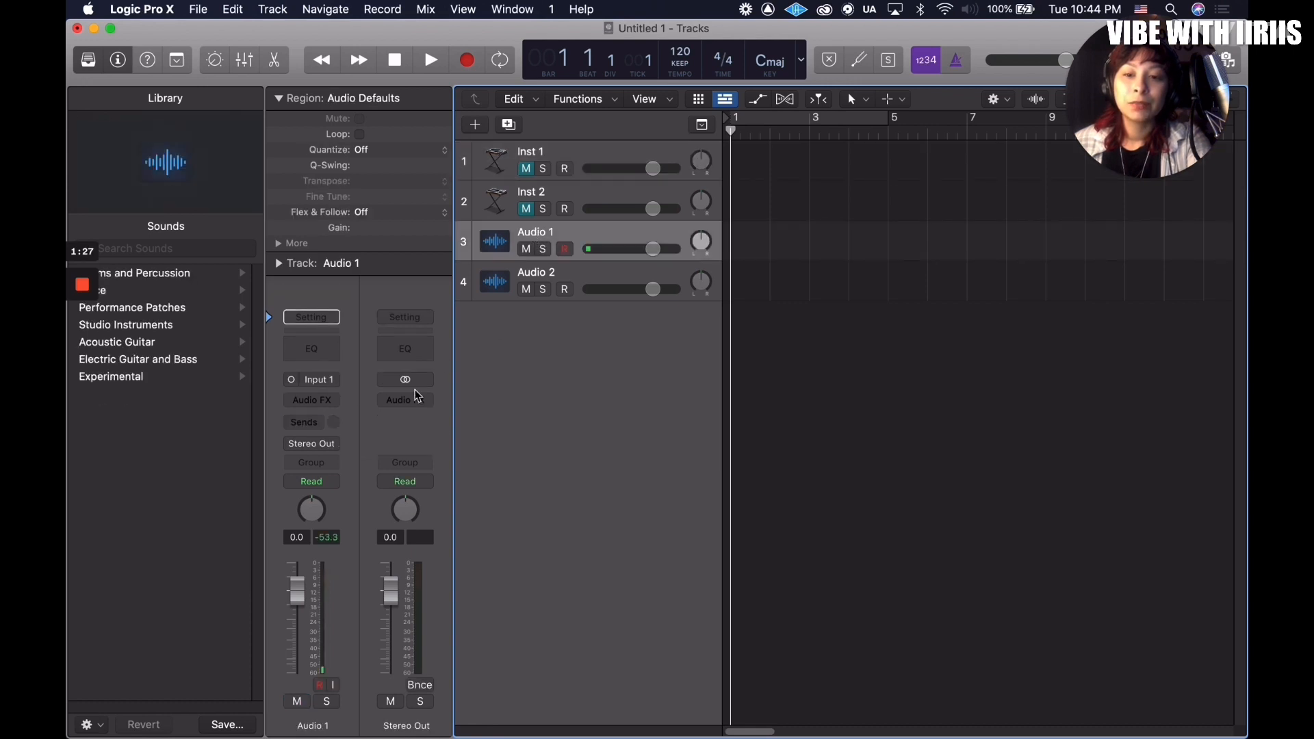
pyautogui.click(325, 381)
pyautogui.moveTo(338, 438)
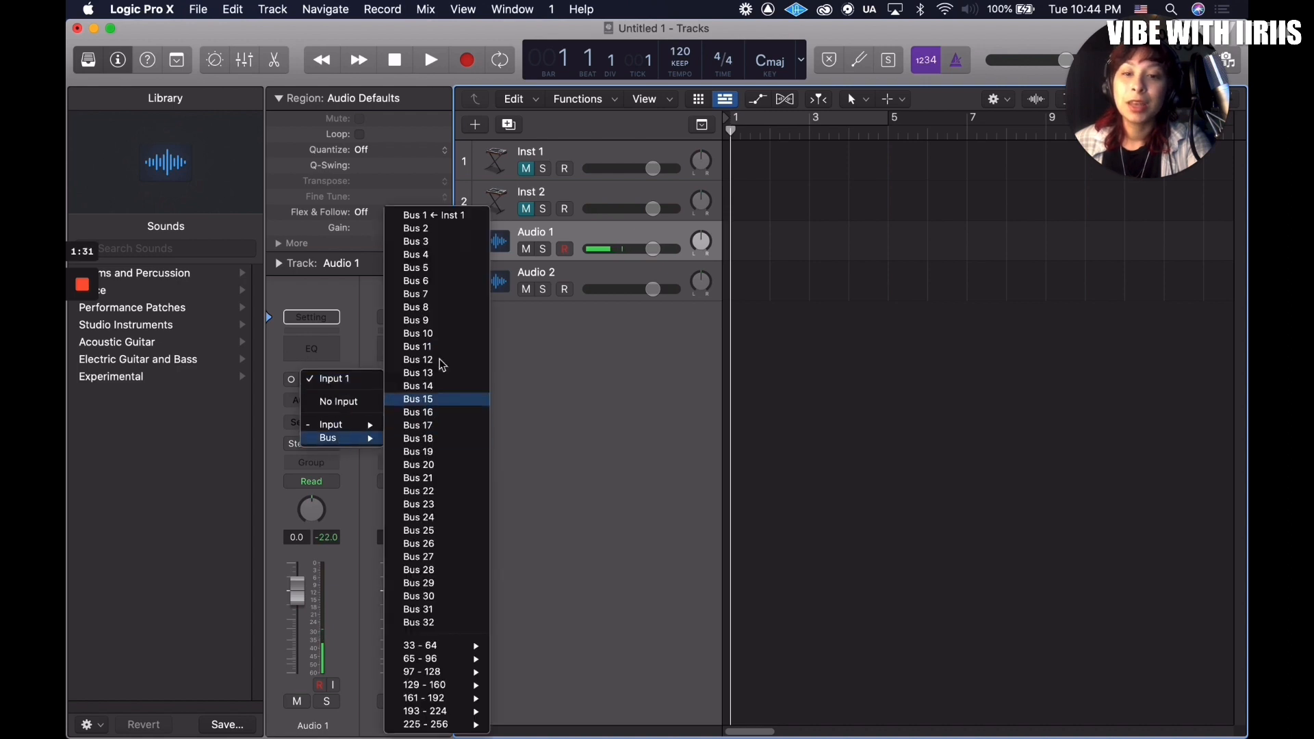
pyautogui.click(452, 216)
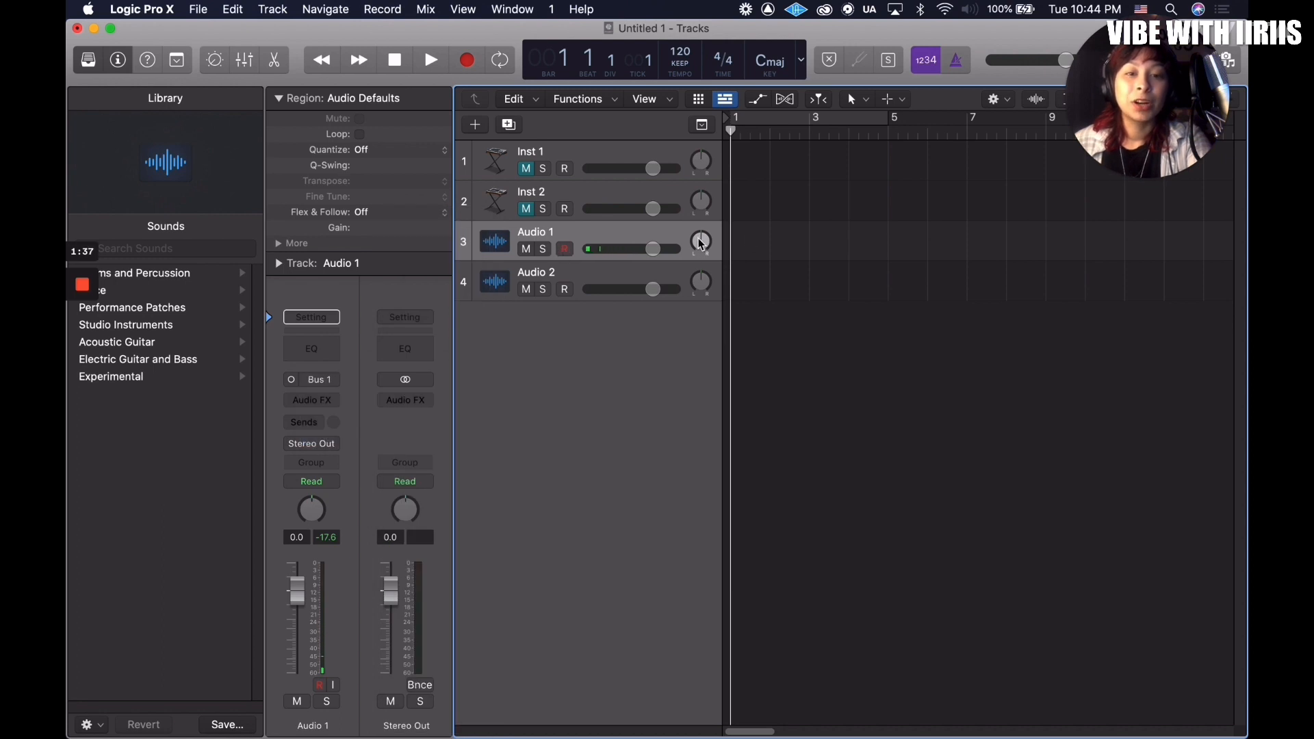
# Step: Pan Audio 1 to -64 and Audio 2 to +63, and rename the two tracks LEFT and RIGHT
pyautogui.moveTo(702, 245)
pyautogui.mouseDown()
pyautogui.moveTo(701, 281)
pyautogui.moveTo(701, 247)
pyautogui.mouseUp()
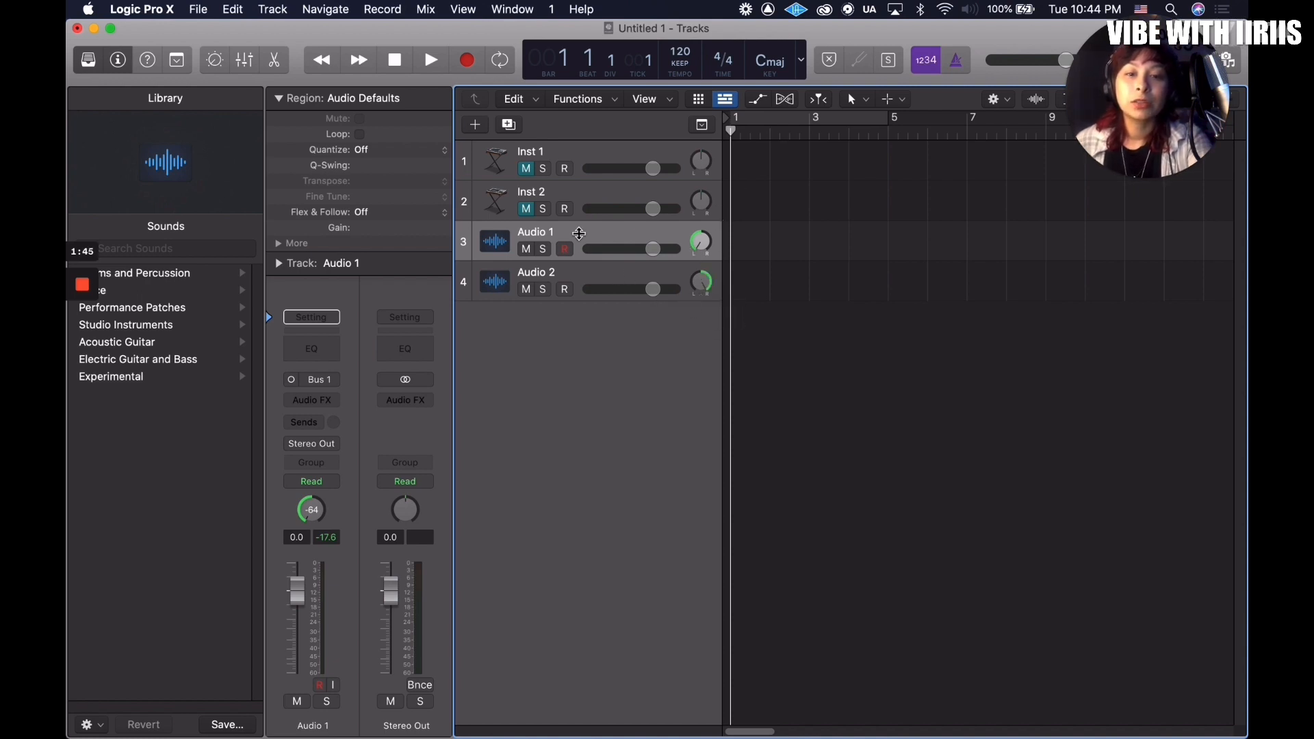
pyautogui.doubleClick(526, 237)
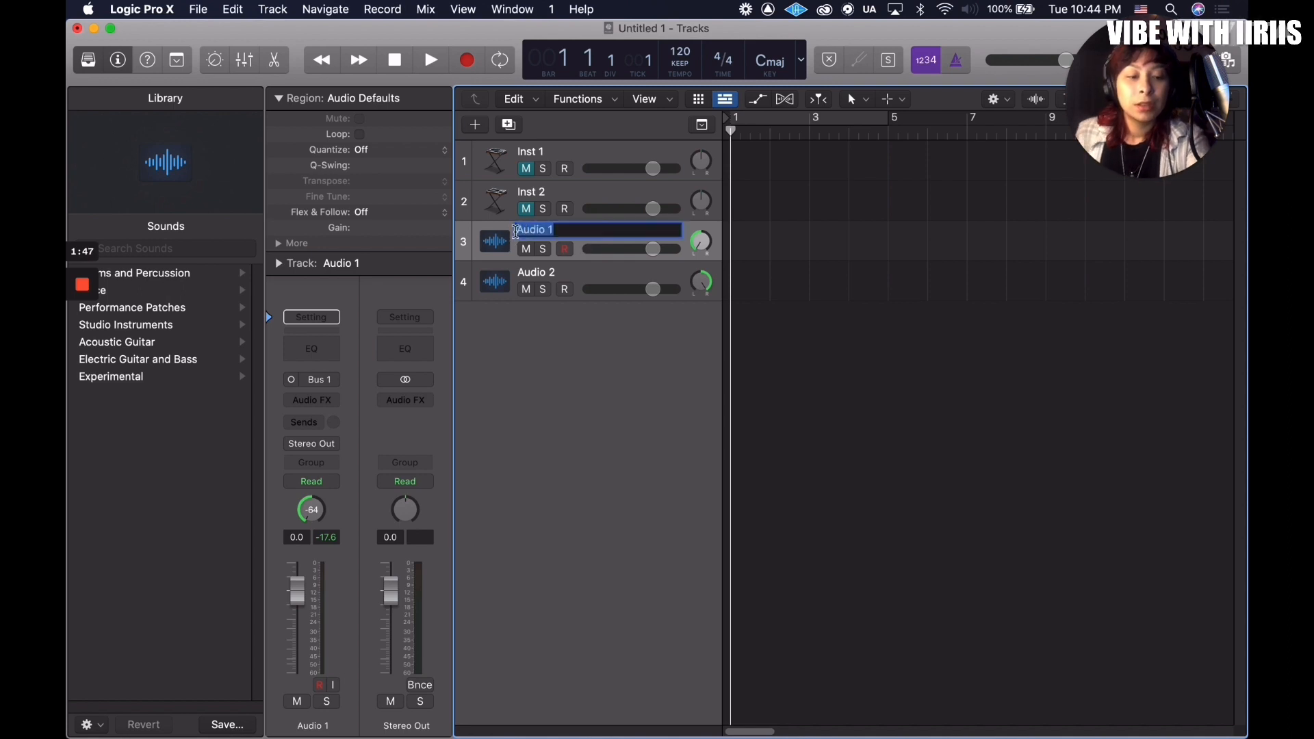
pyautogui.press('BackSpace')
pyautogui.write('LEFT')
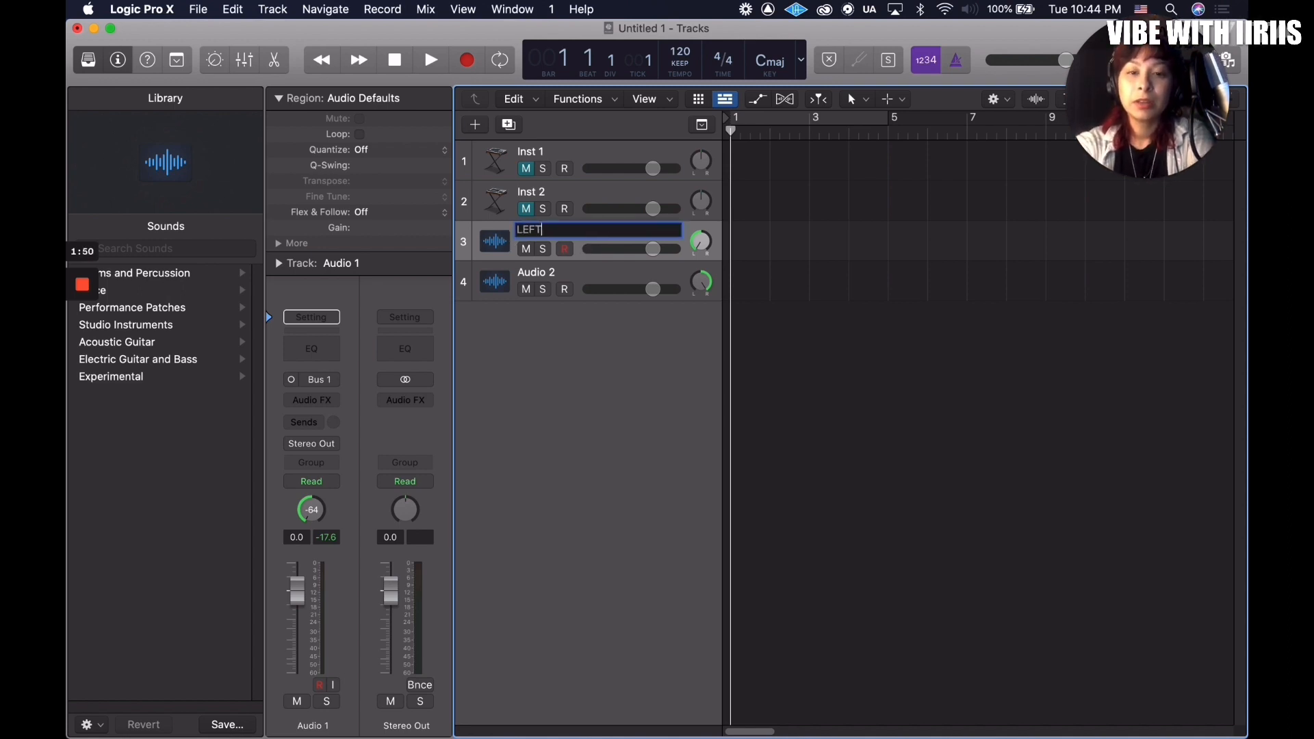
pyautogui.press('Return')
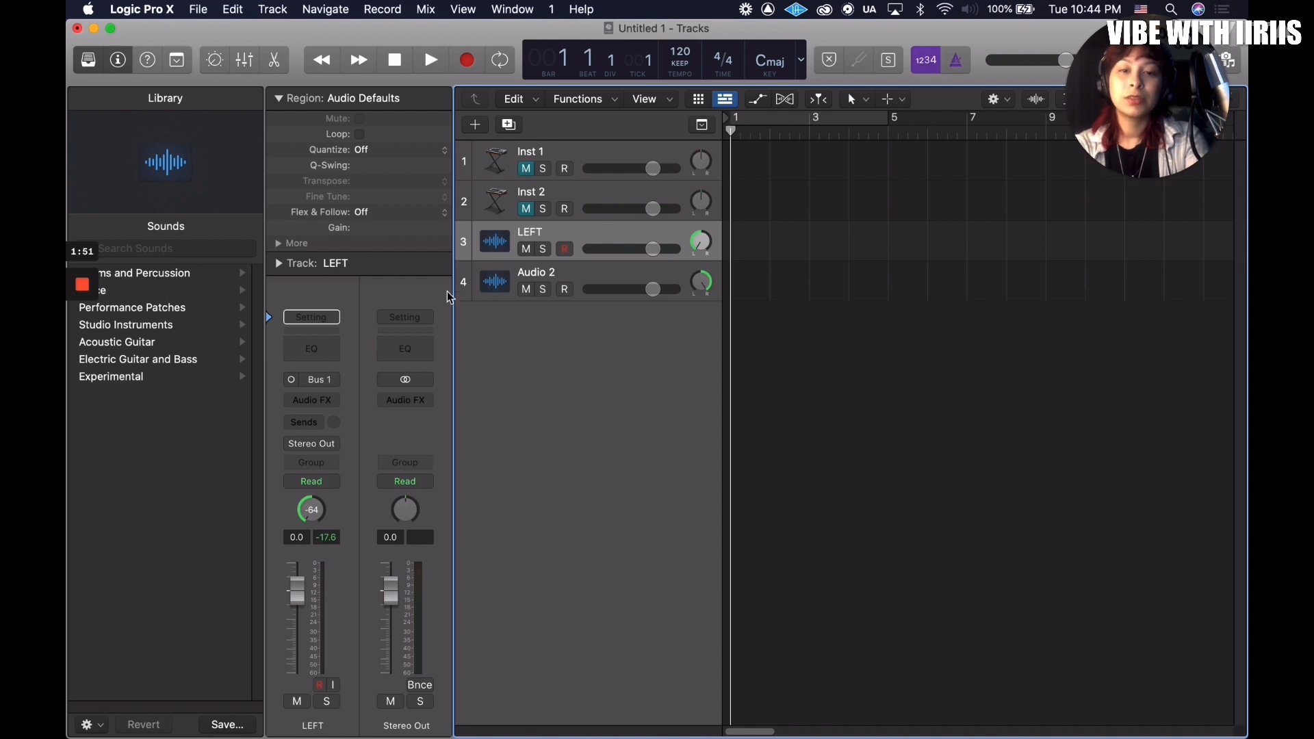
pyautogui.doubleClick(535, 274)
pyautogui.write('RIG')
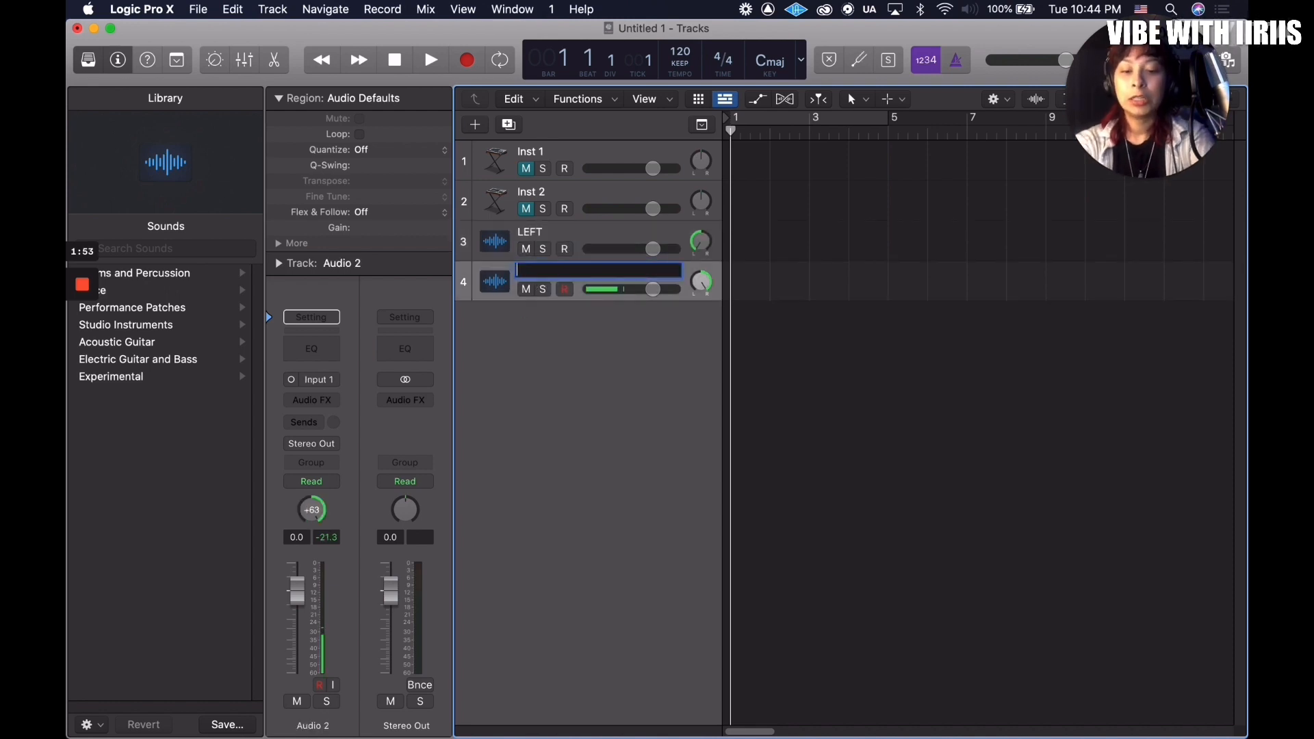
pyautogui.write('H')
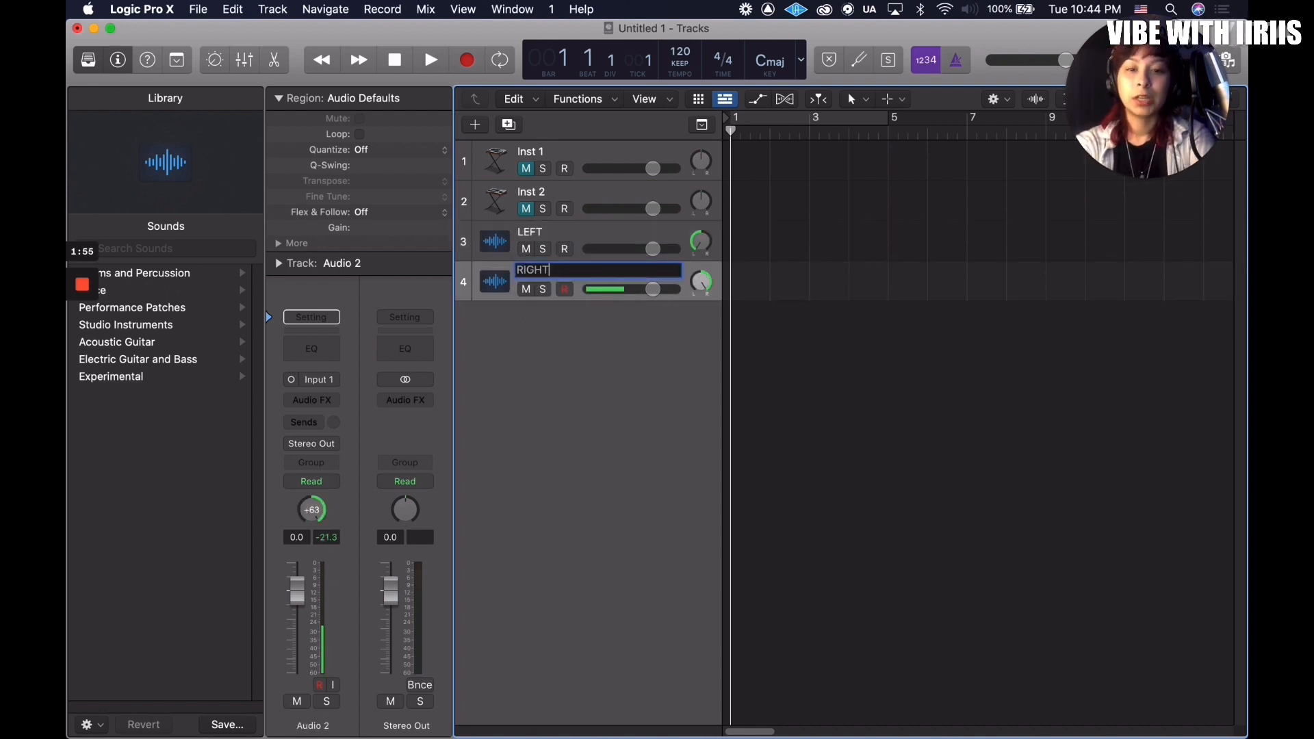
pyautogui.write('T')
pyautogui.press('Return')
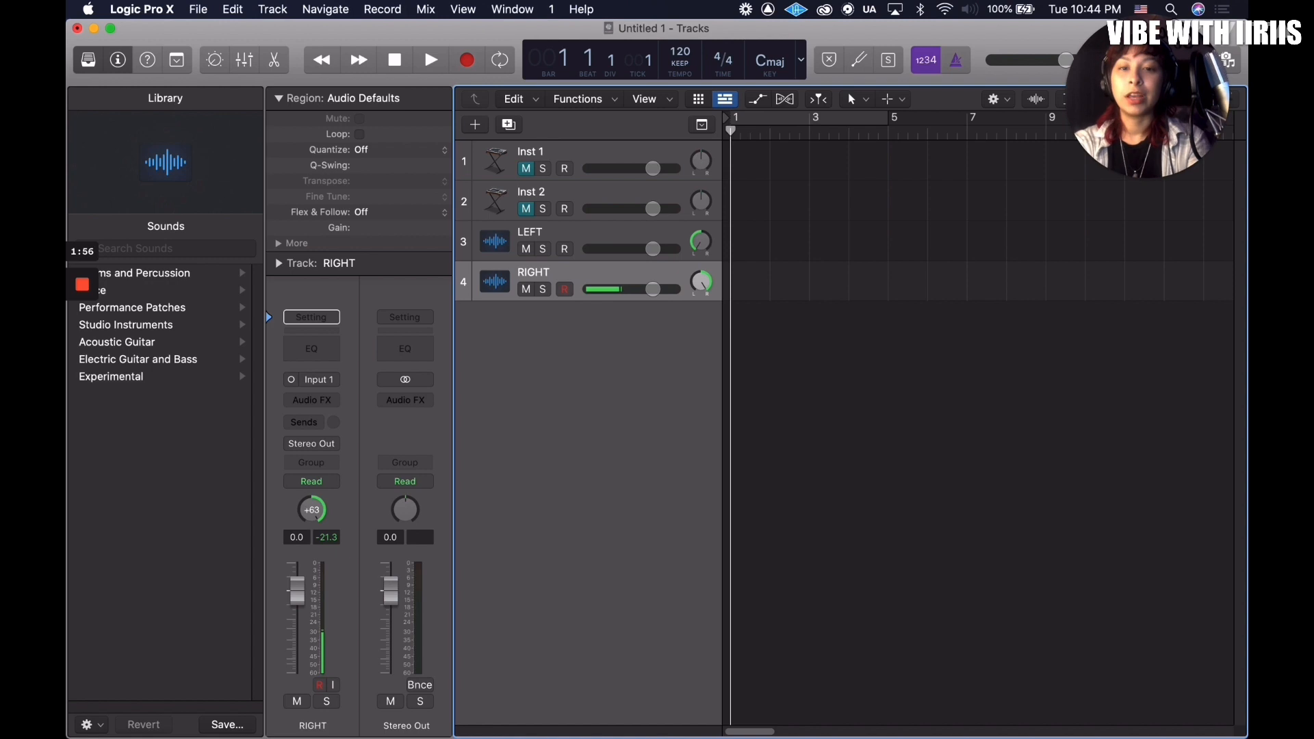
pyautogui.click(560, 152)
pyautogui.click(597, 236)
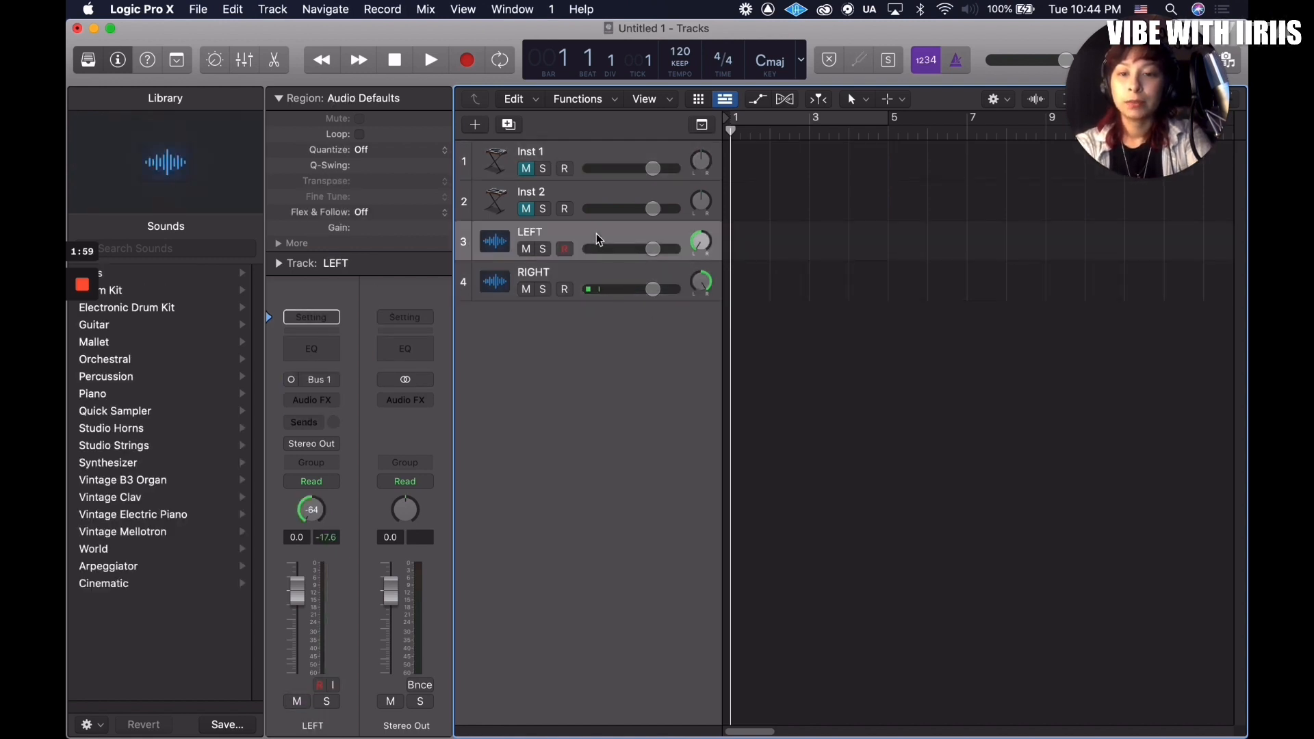
pyautogui.click(594, 283)
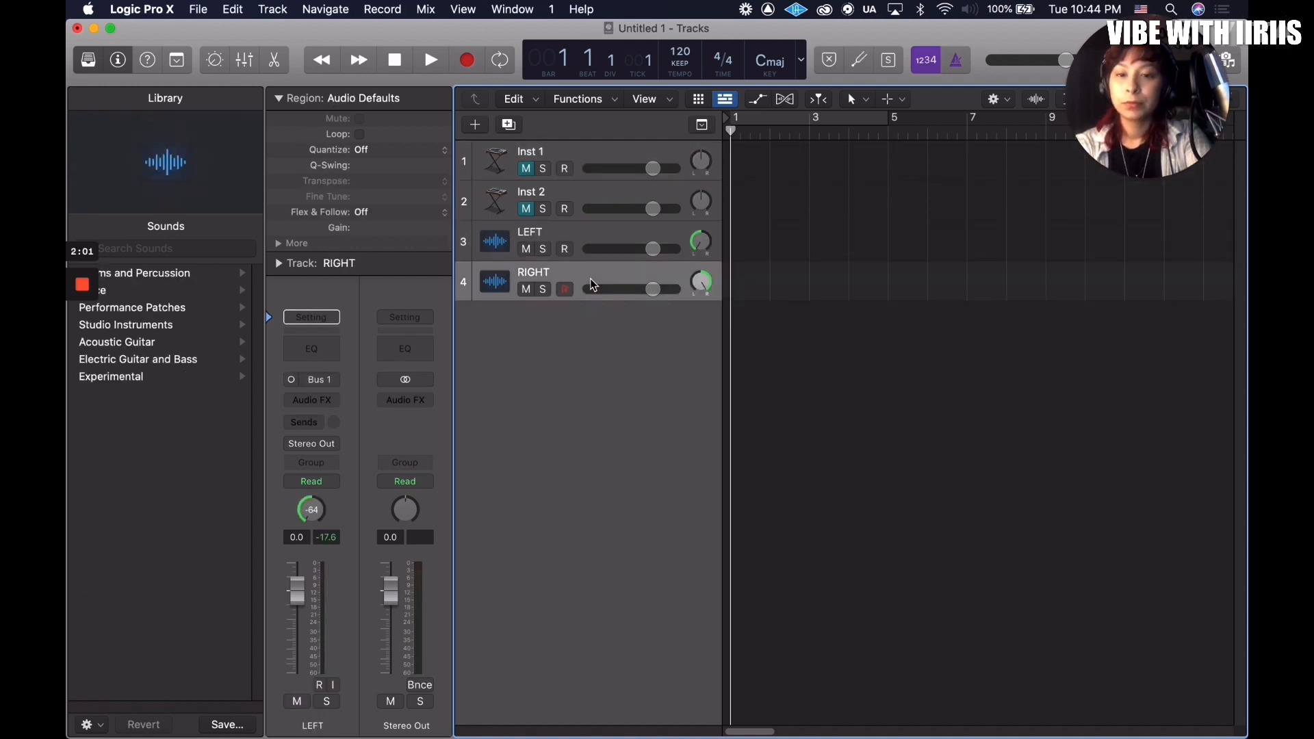
pyautogui.press('x')
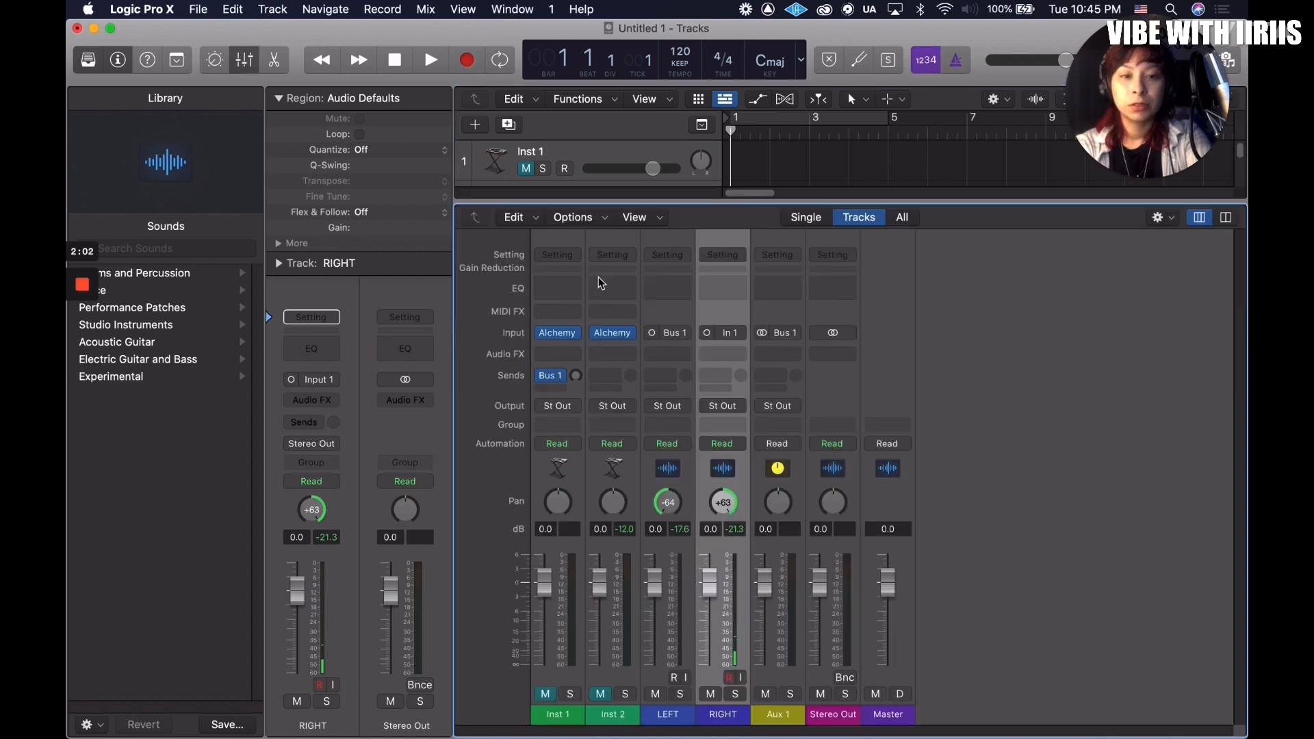
pyautogui.press('x')
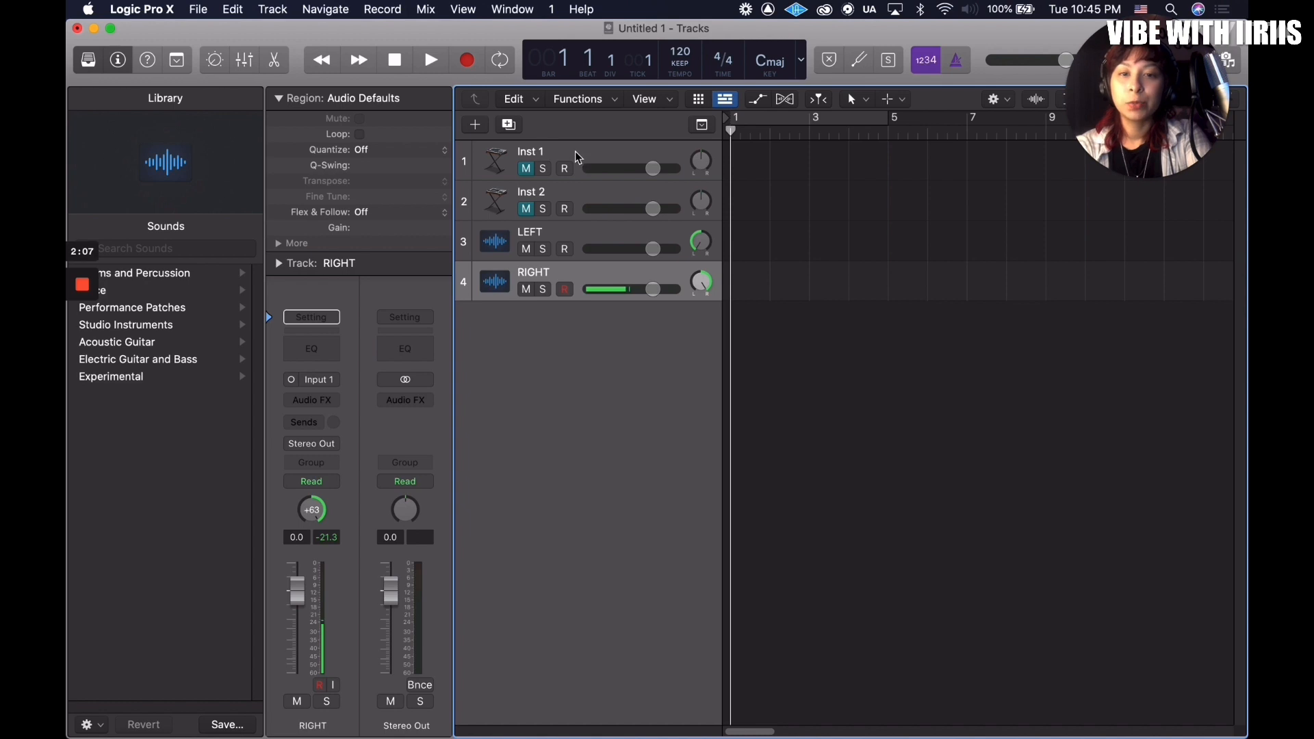
# Step: Raise the level of the Bus 1 send on the Inst 1 track
pyautogui.click(579, 158)
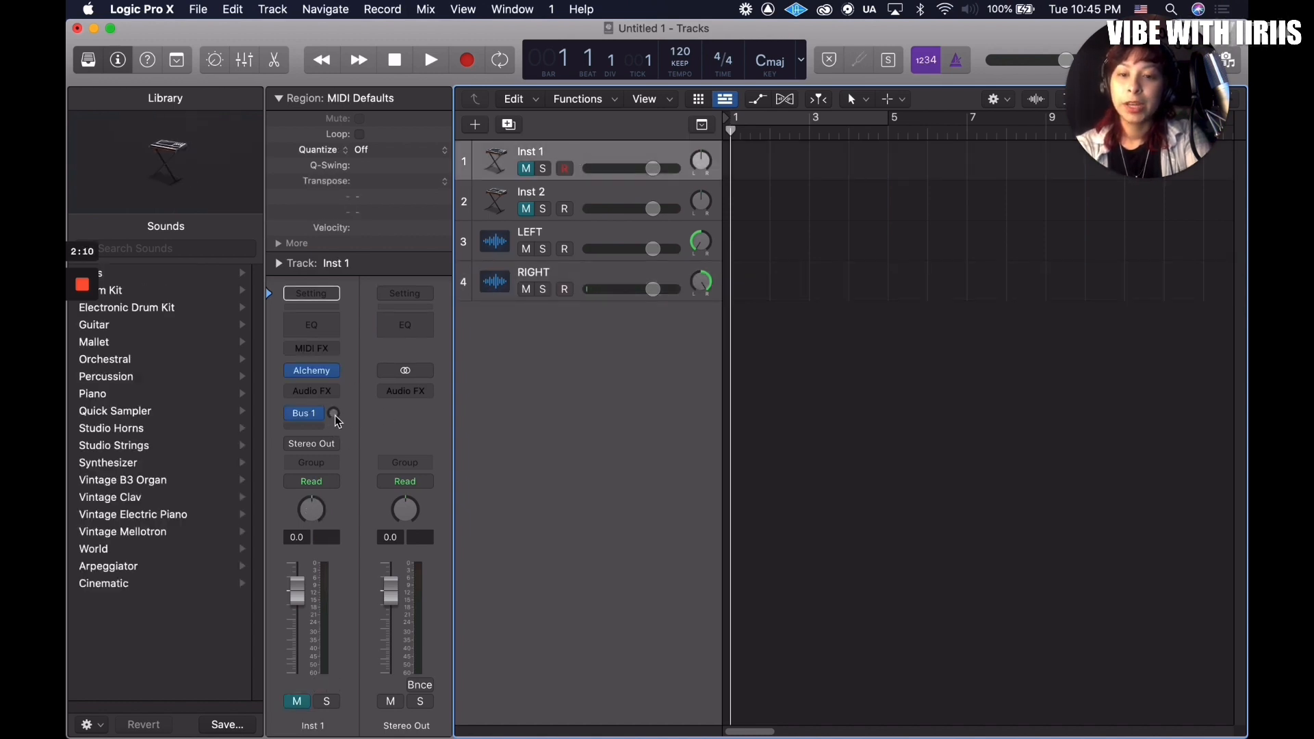
pyautogui.moveTo(335, 414); pyautogui.dragTo(335, 401)
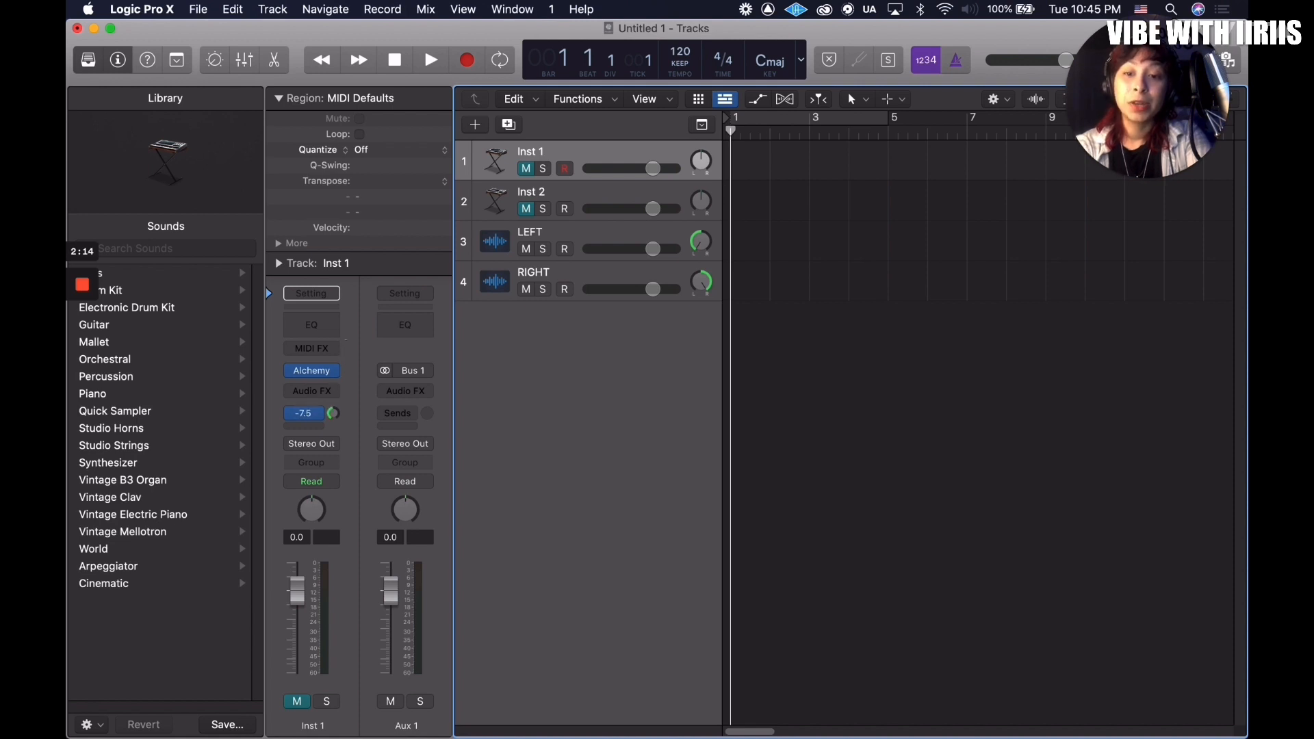
pyautogui.moveTo(335, 400); pyautogui.dragTo(345, 392)
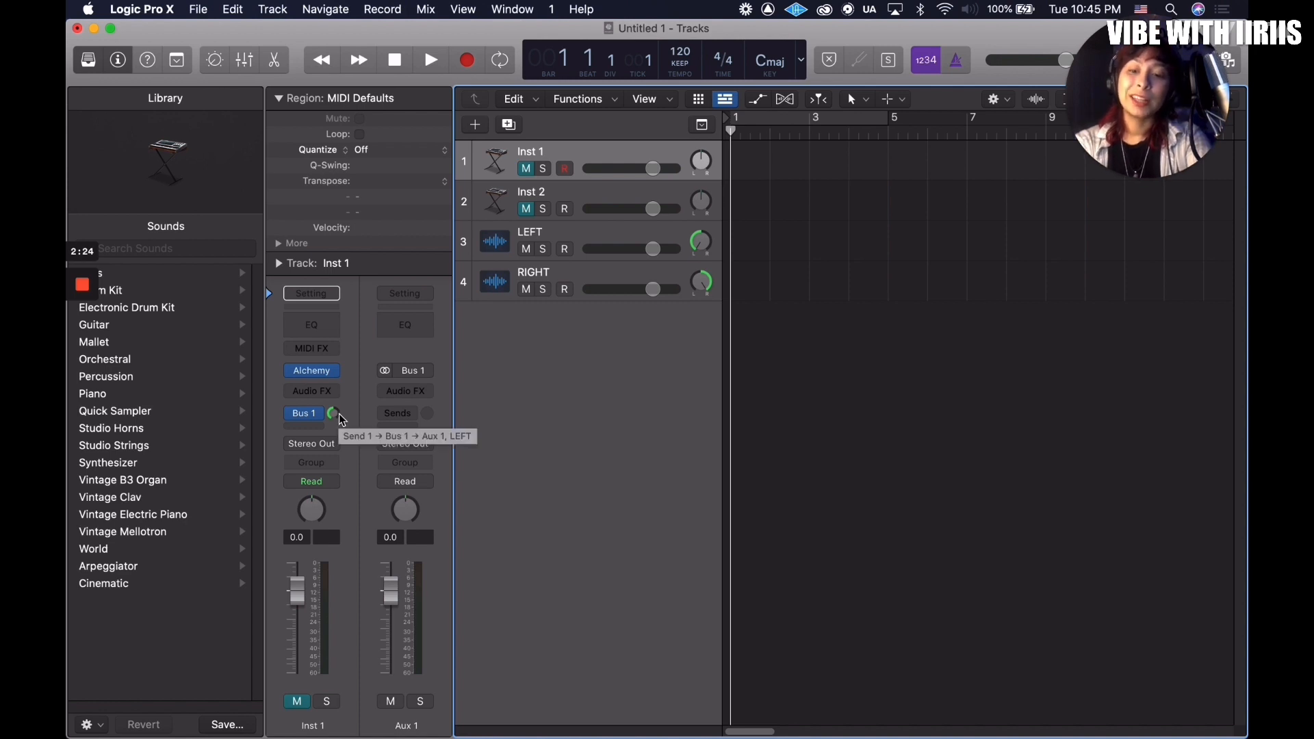
pyautogui.click(336, 412)
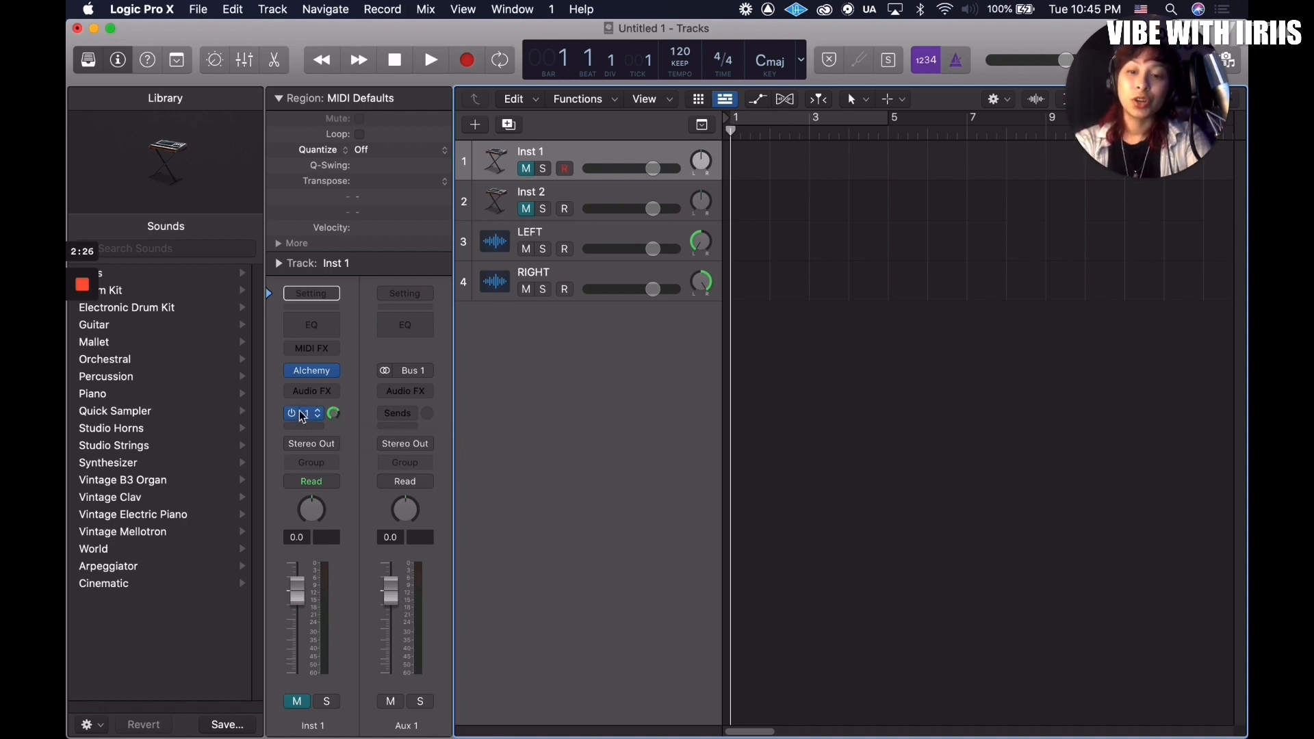
# Step: Add a send to Bus 2 on the Inst 2 channel strip
pyautogui.click(598, 194)
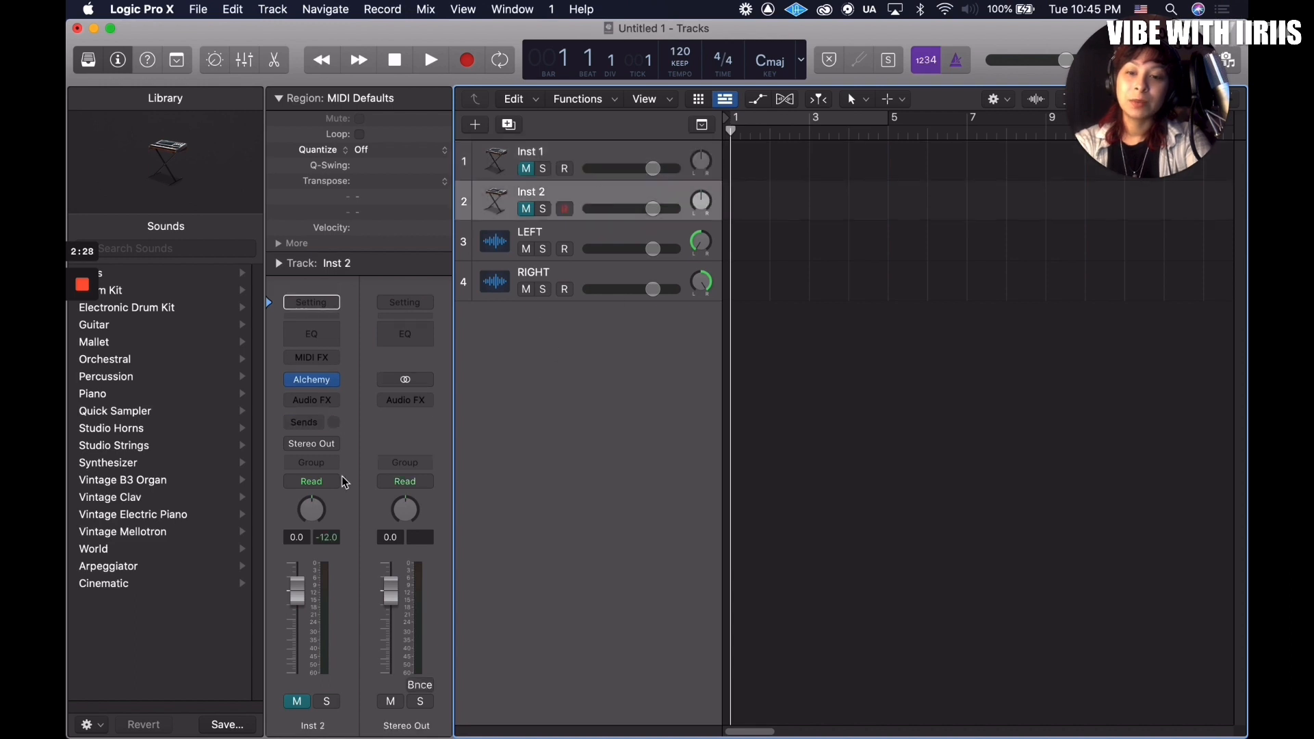
pyautogui.click(568, 140)
pyautogui.click(590, 194)
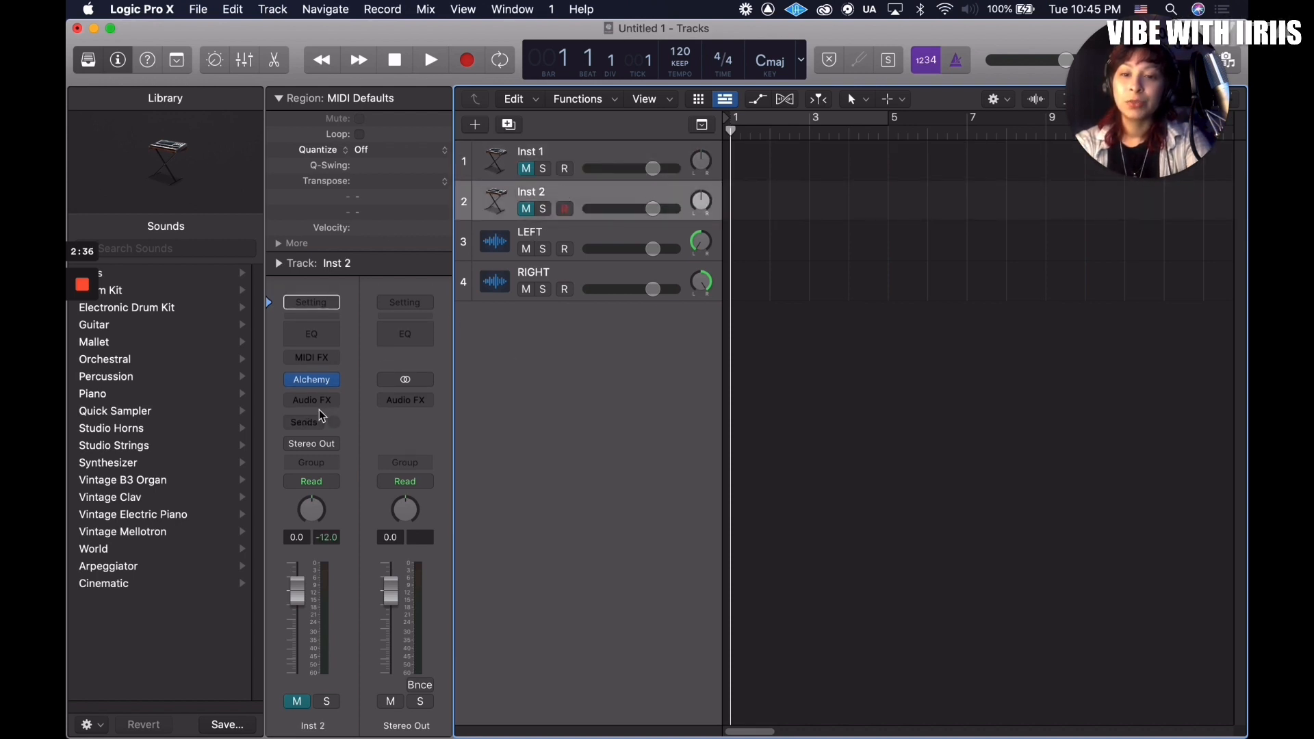
pyautogui.click(323, 431)
pyautogui.moveTo(355, 444)
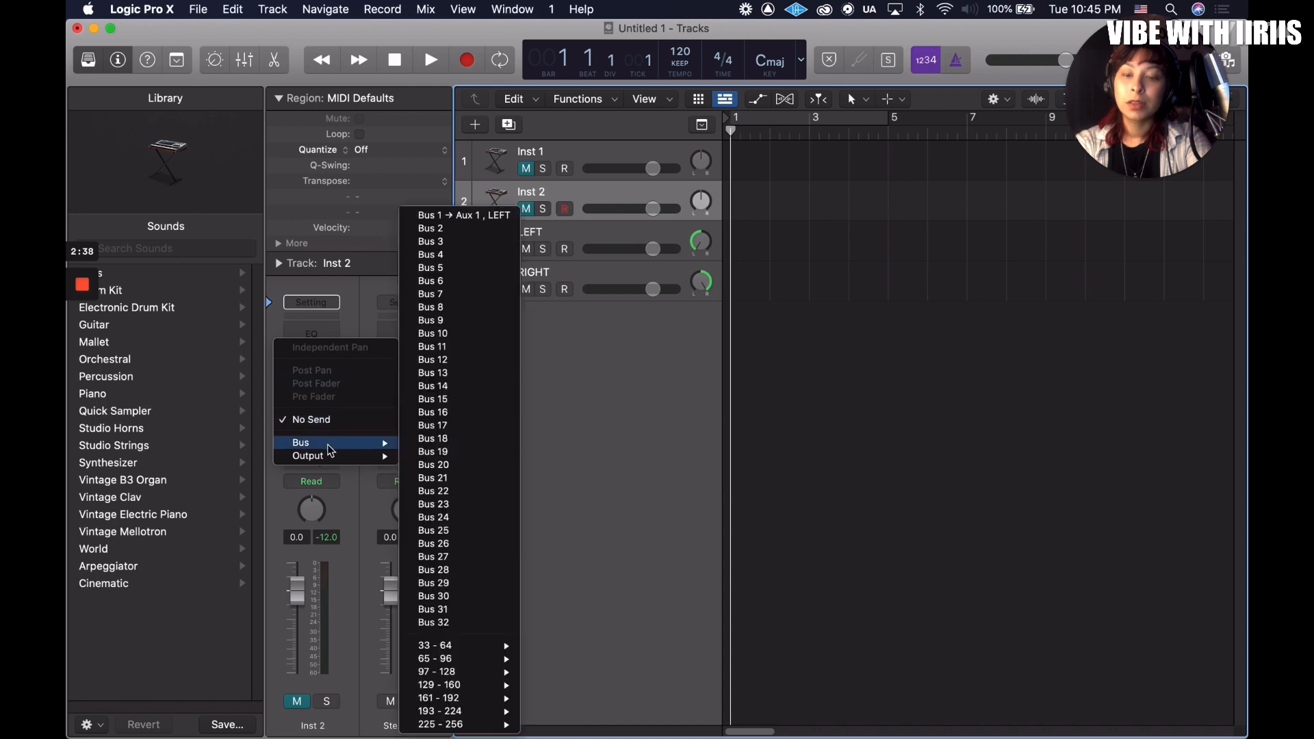
pyautogui.click(491, 235)
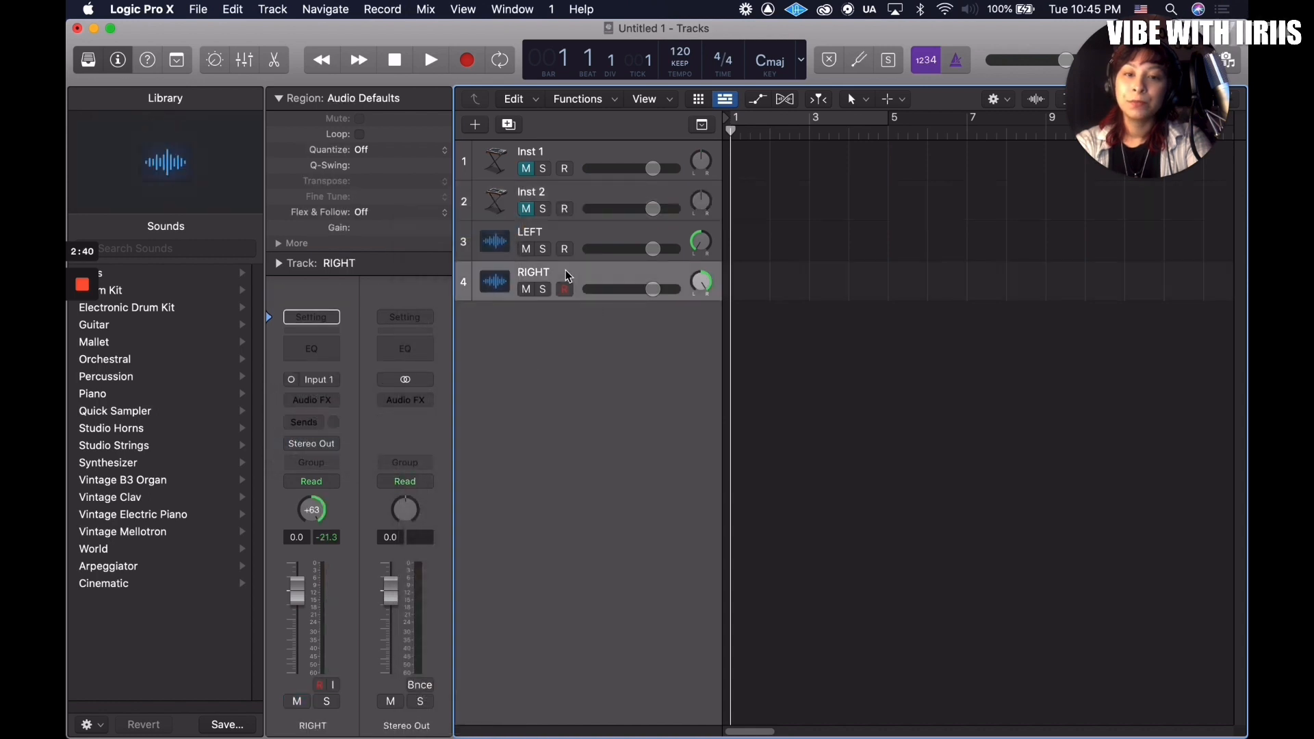
# Step: Set the input of the RIGHT track to Bus 2 and raise the Bus 2 send level on Inst 2
pyautogui.click(565, 270)
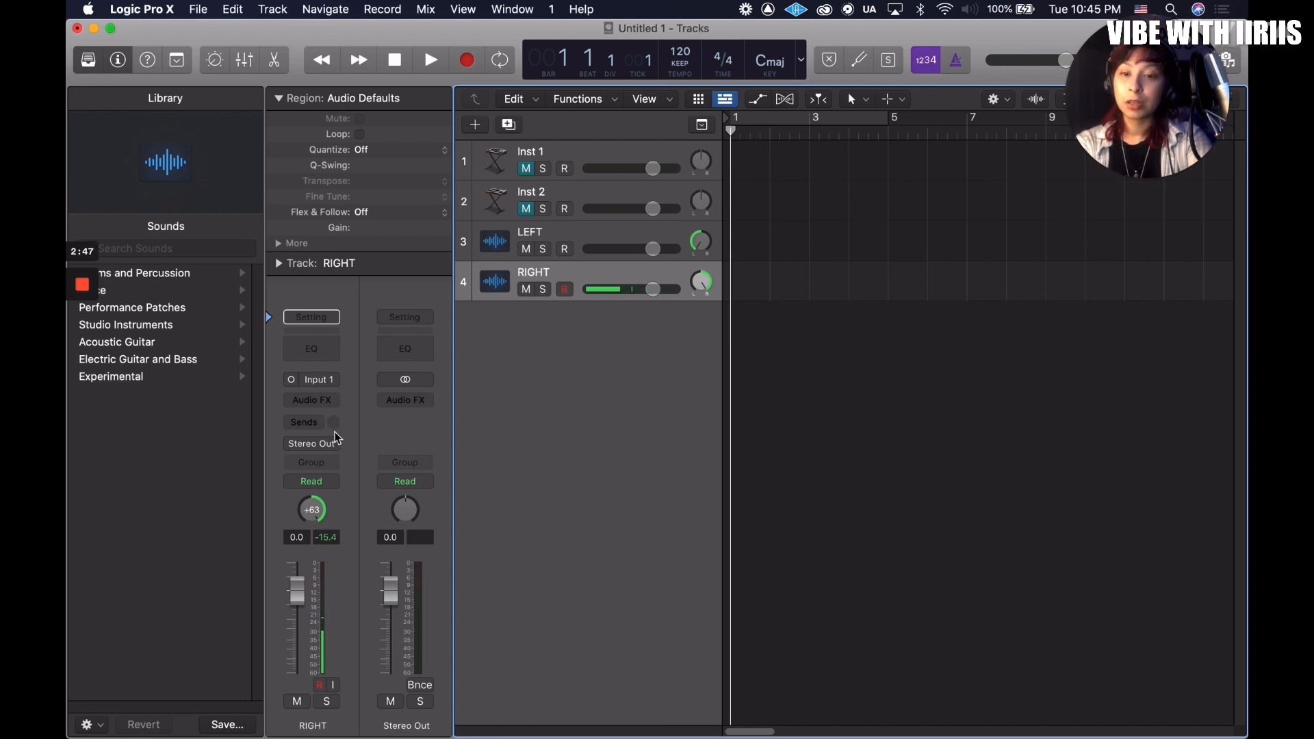
pyautogui.click(323, 378)
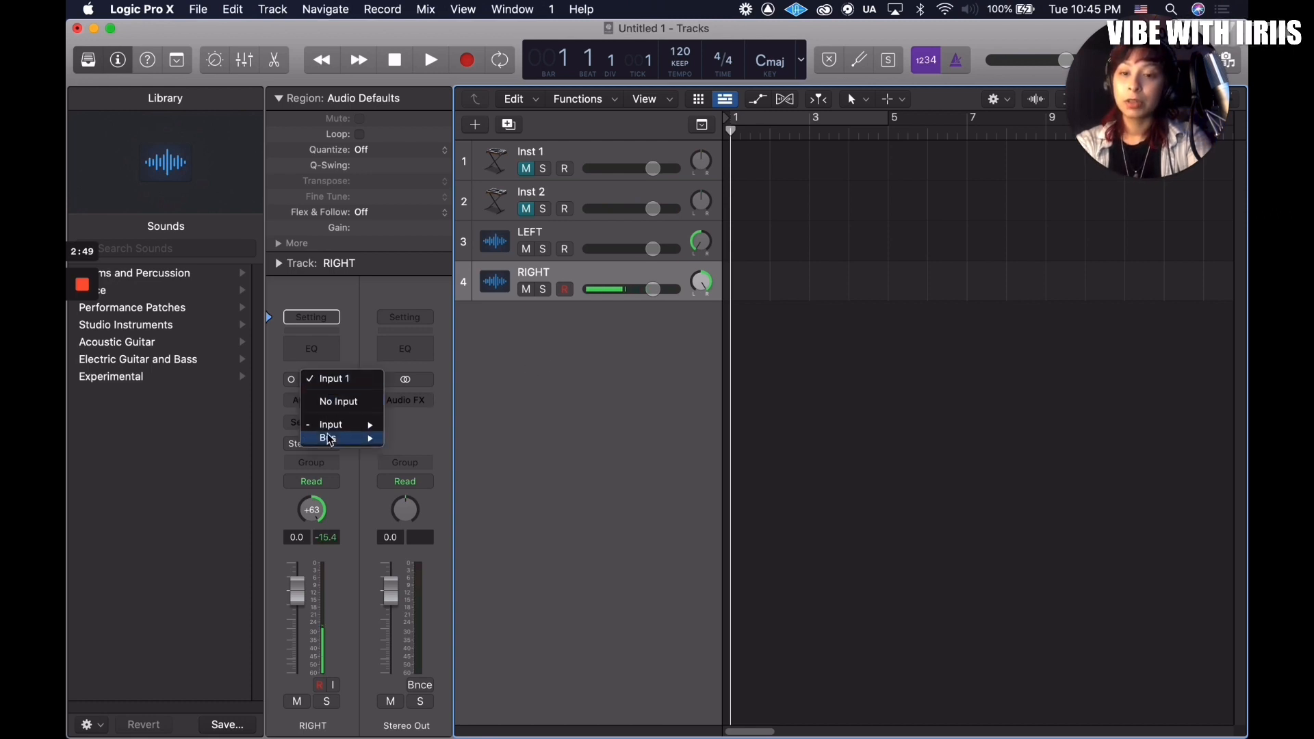
pyautogui.moveTo(365, 436)
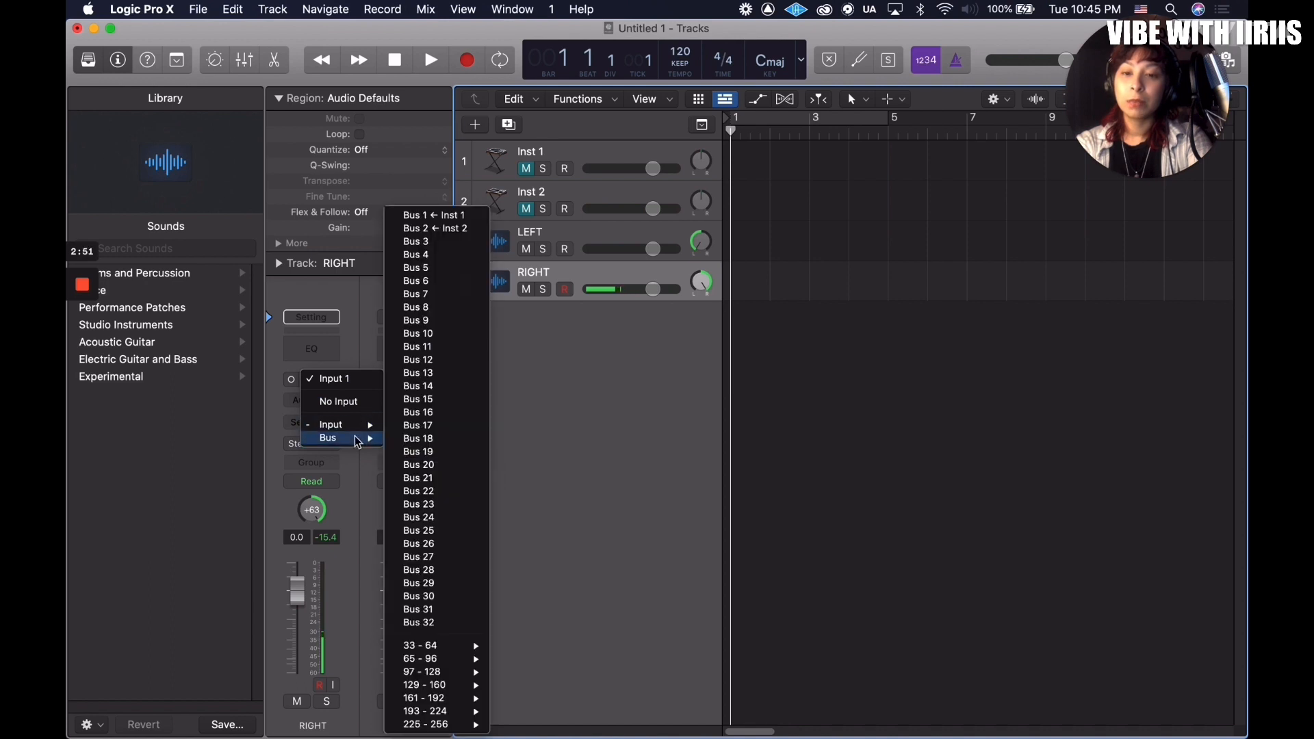
pyautogui.click(436, 230)
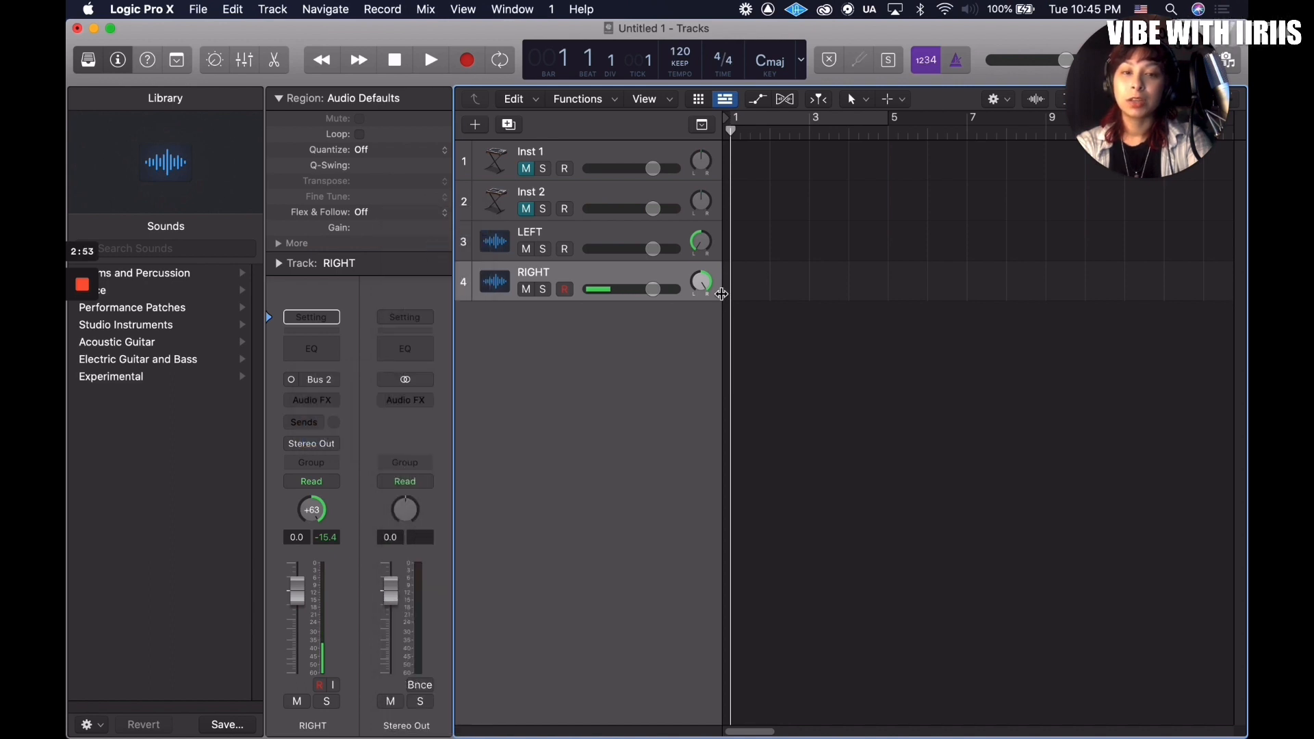
pyautogui.click(578, 200)
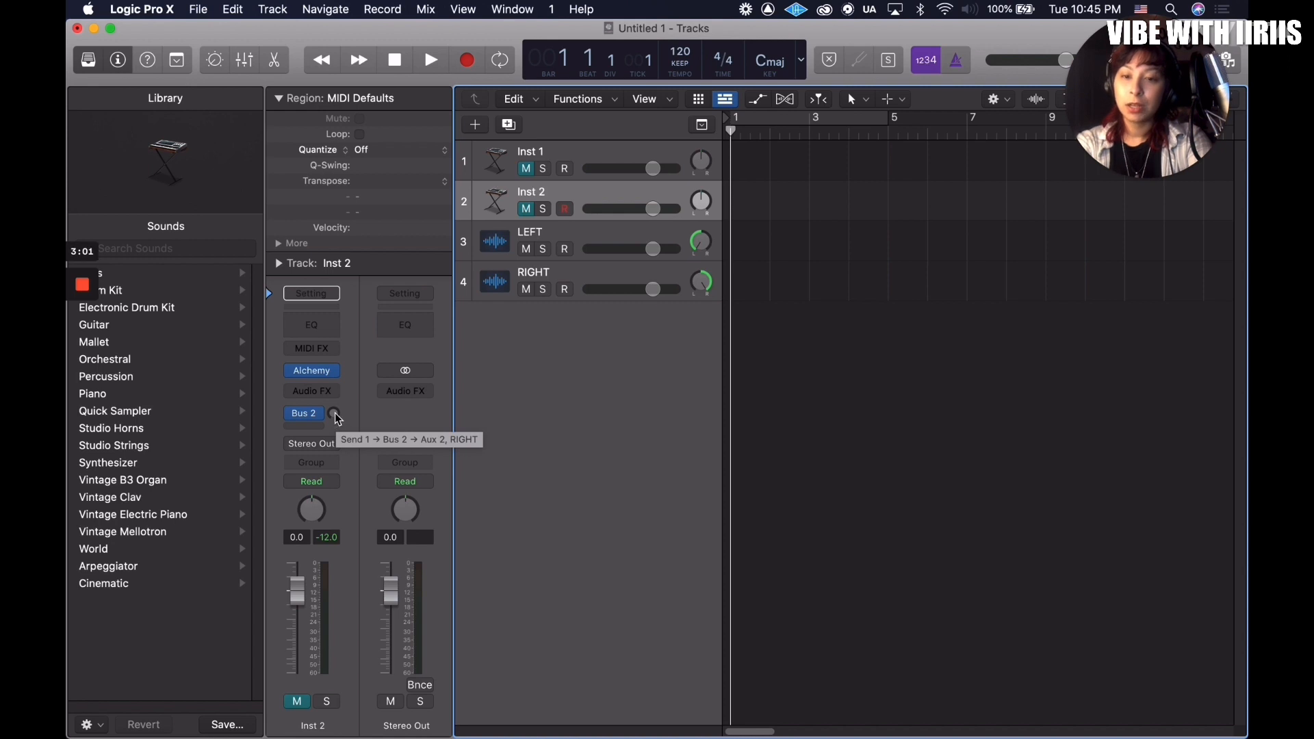
pyautogui.keyDown('alt'); pyautogui.click(335, 413); pyautogui.keyUp('alt')
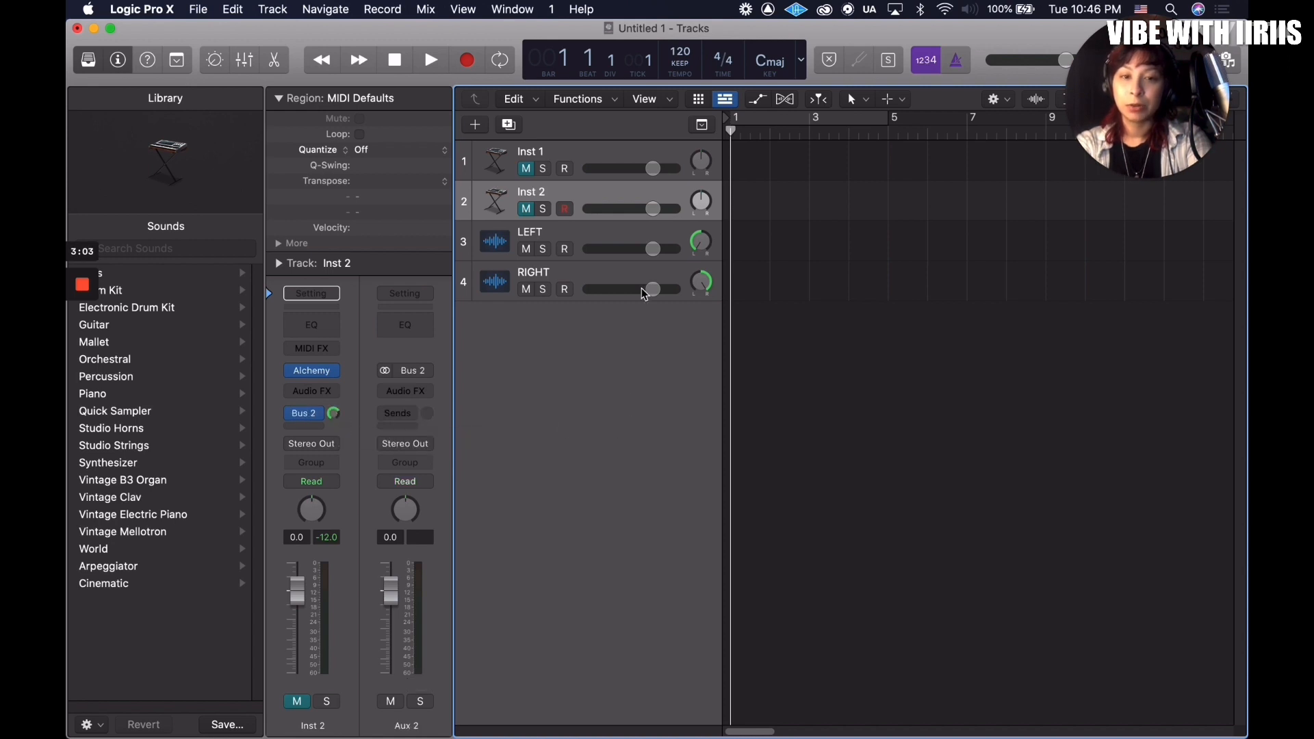
# Step: Replace the Alchemy instrument on the Inst 1 track with a stereo Test Oscillator
pyautogui.click(616, 152)
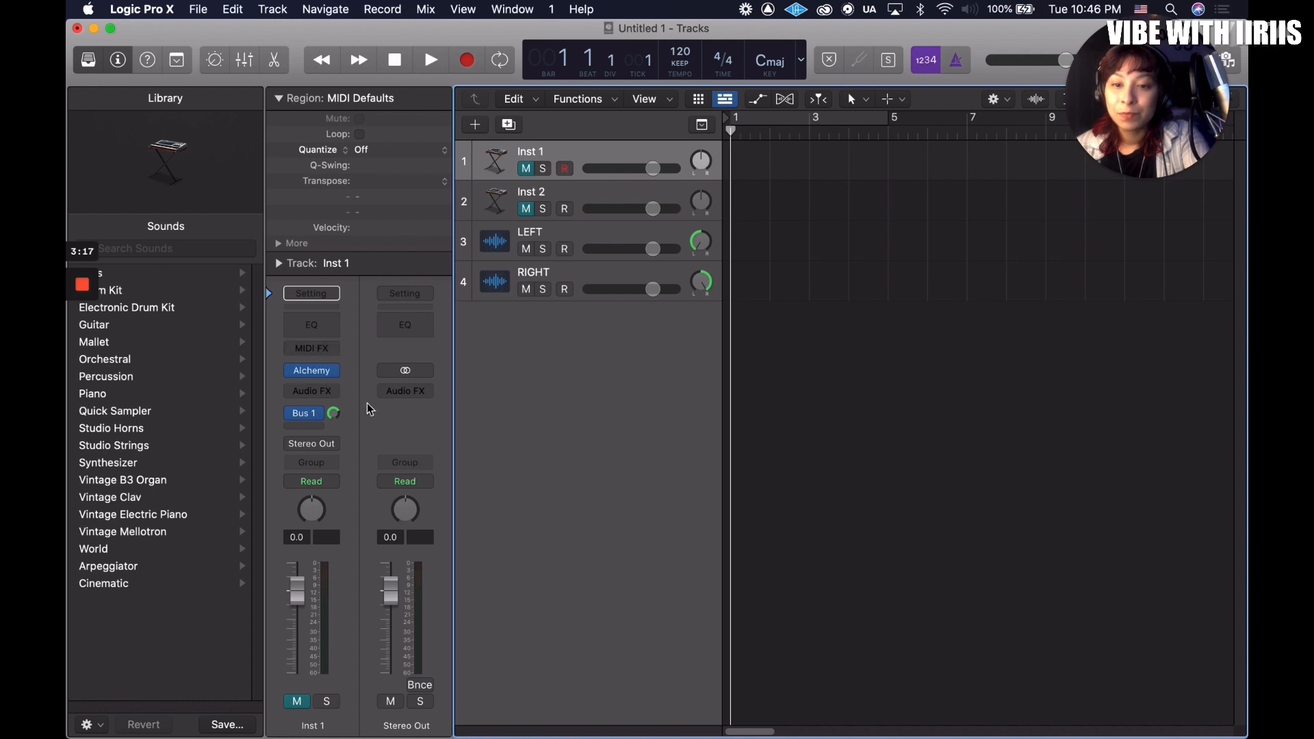
pyautogui.moveTo(338, 372)
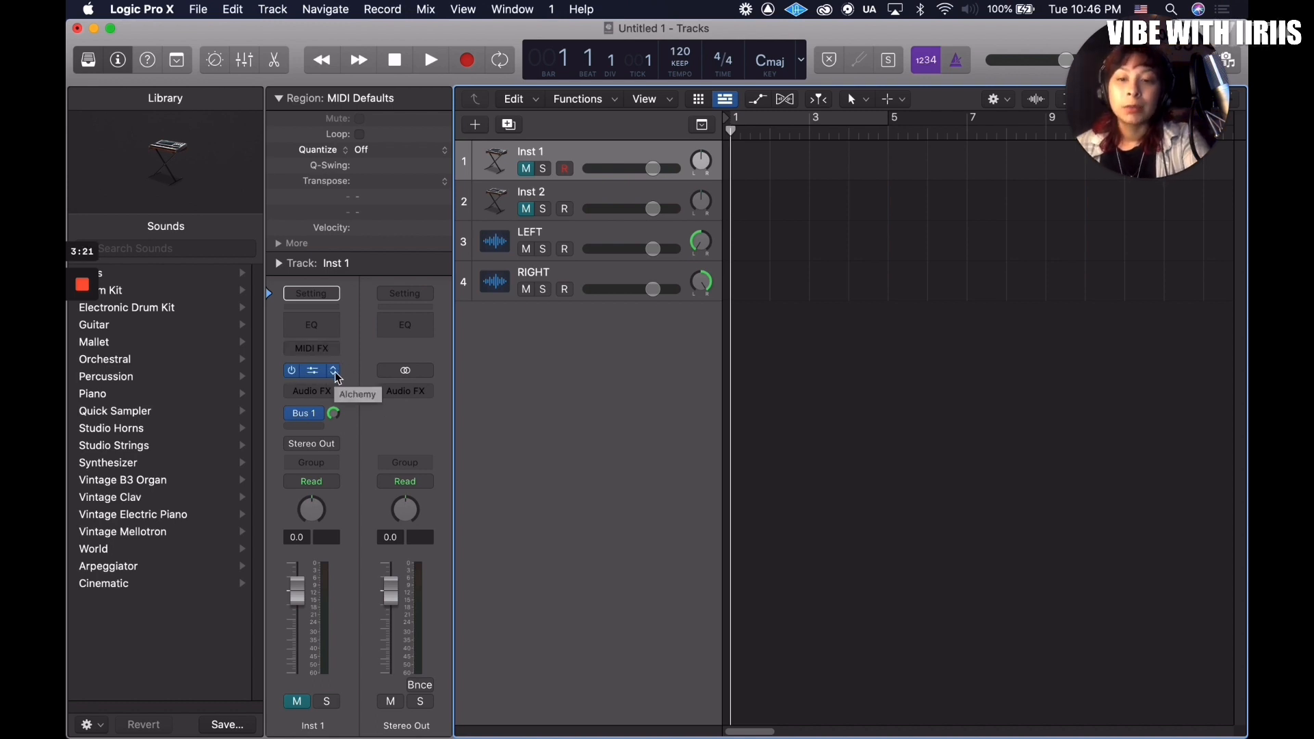
pyautogui.click(335, 371)
pyautogui.moveTo(349, 380)
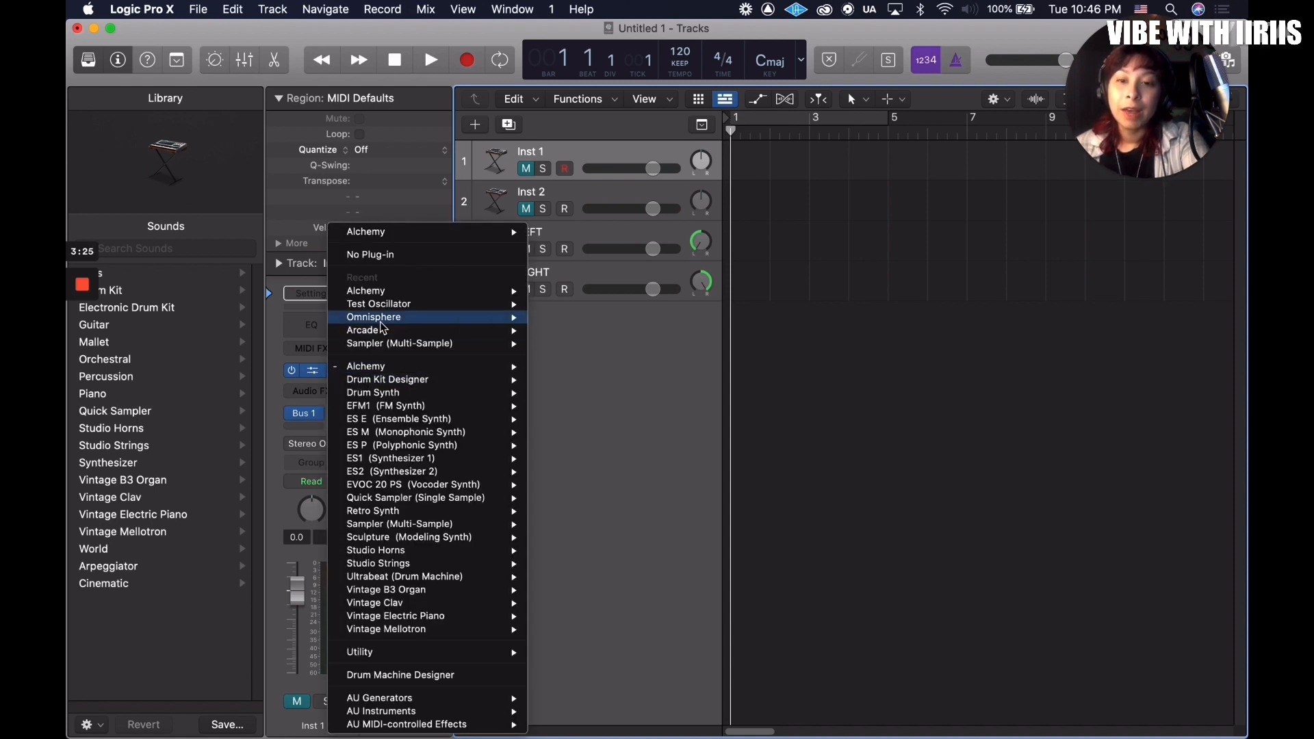
pyautogui.moveTo(385, 310)
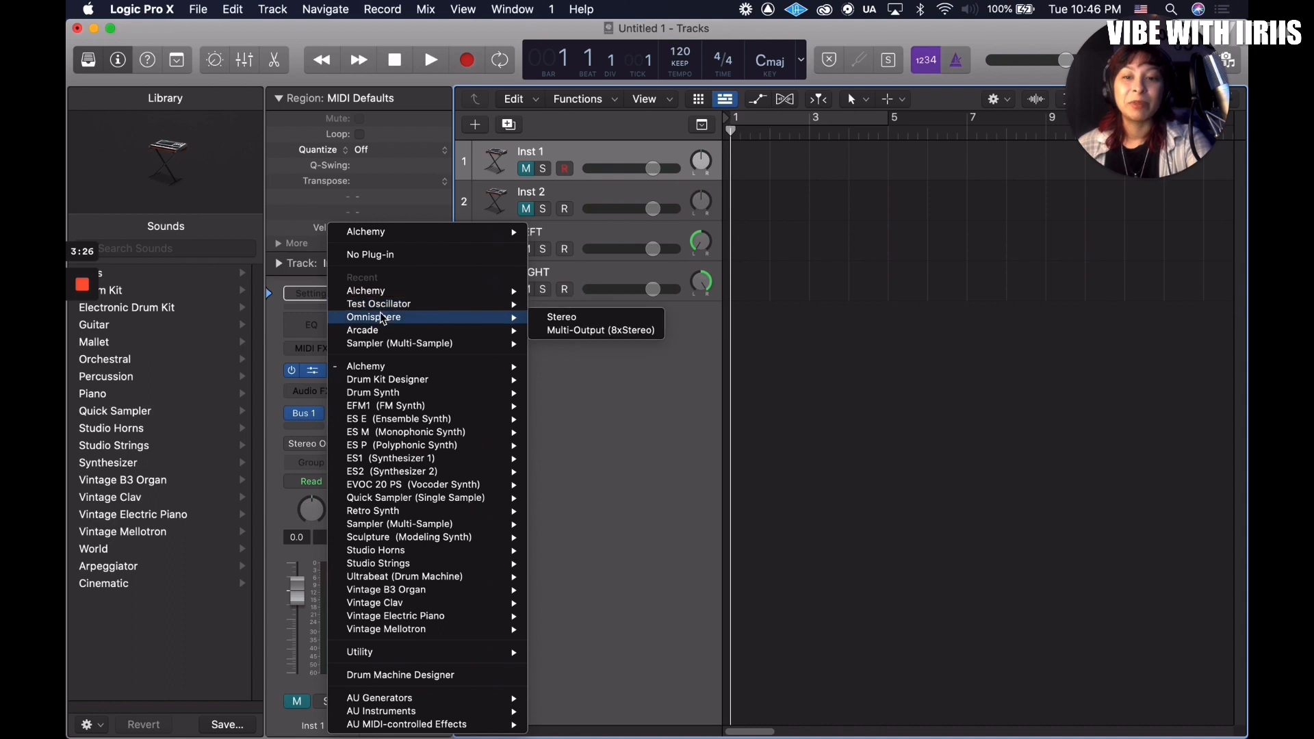
pyautogui.moveTo(467, 490)
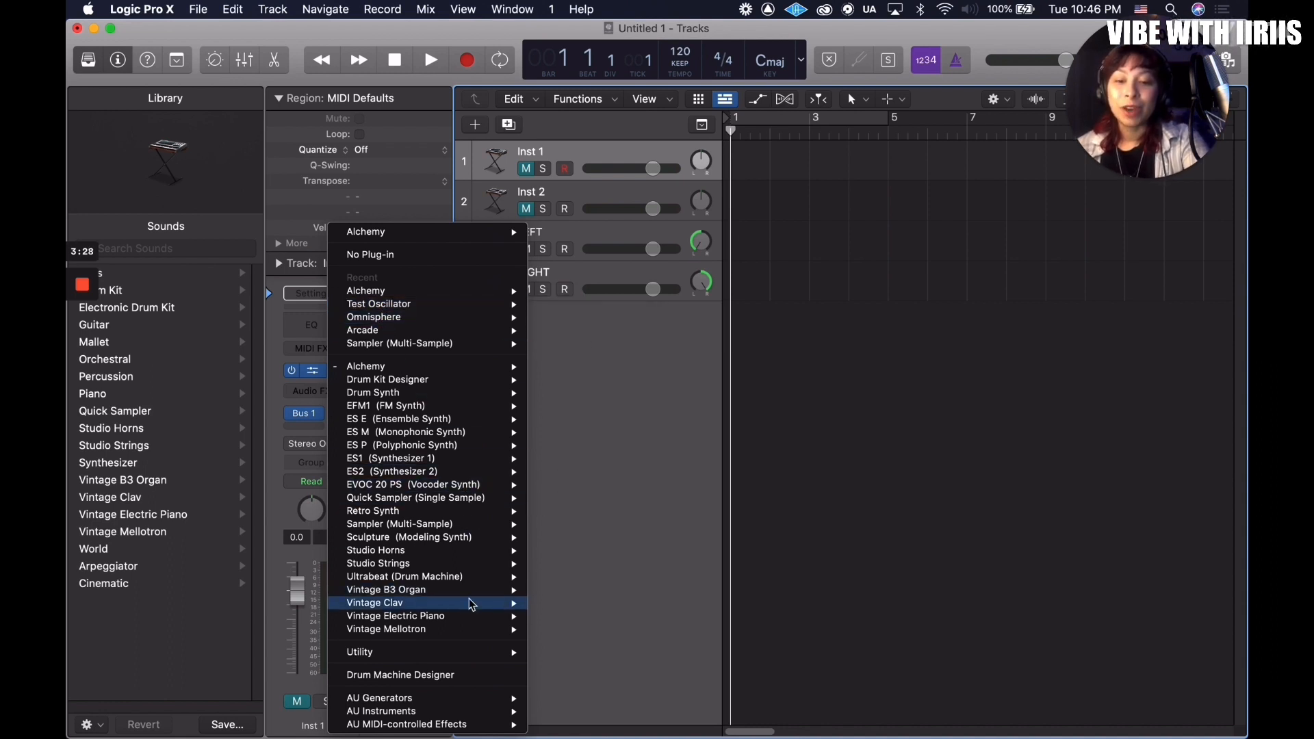
pyautogui.moveTo(458, 656)
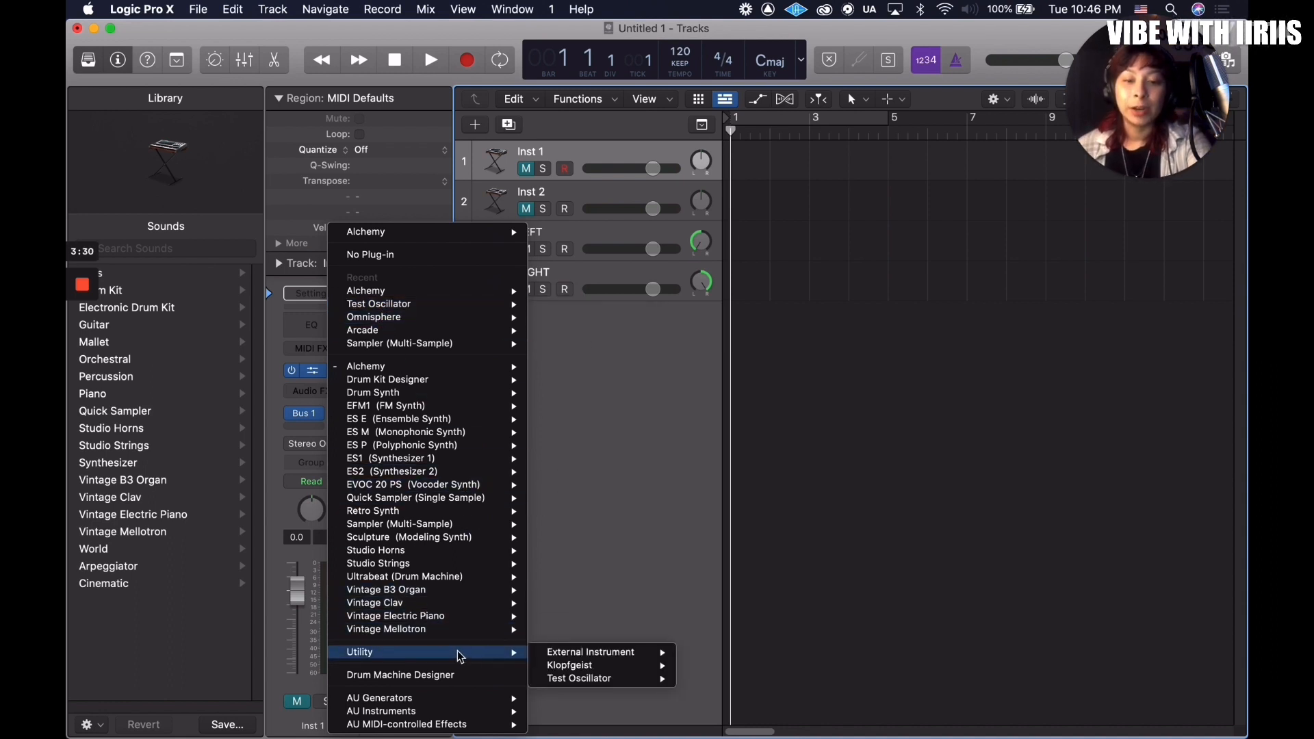
pyautogui.moveTo(583, 690)
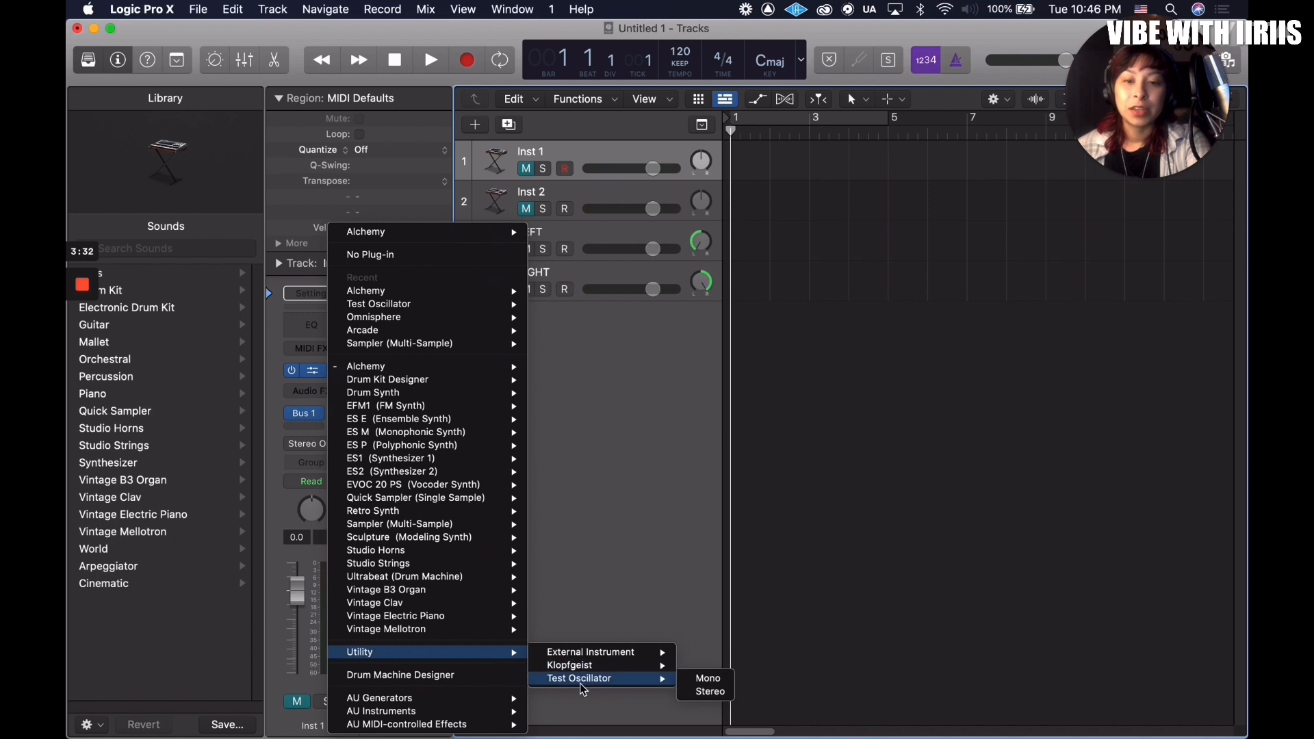
pyautogui.click(712, 693)
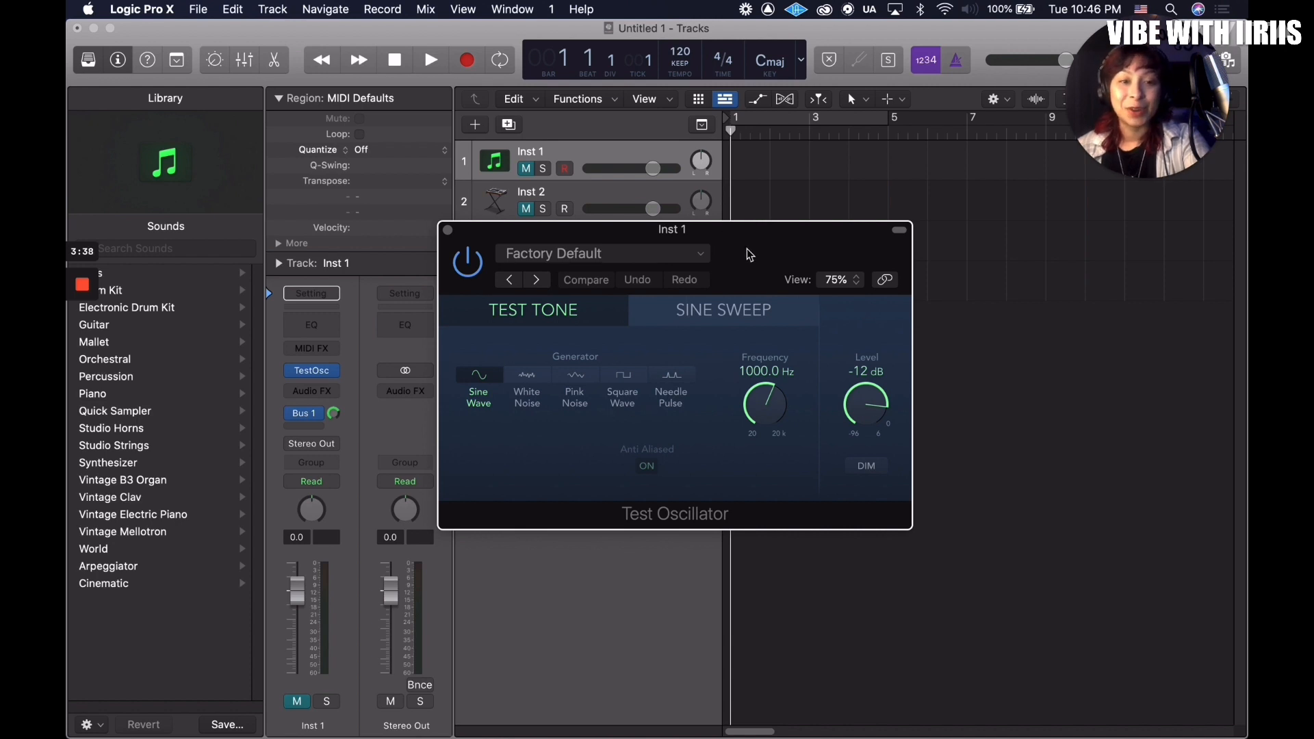
# Step: Set the frequency of the Inst 1 Test Oscillator to 100 Hz and close the plug-in window
pyautogui.moveTo(749, 255); pyautogui.dragTo(797, 356)
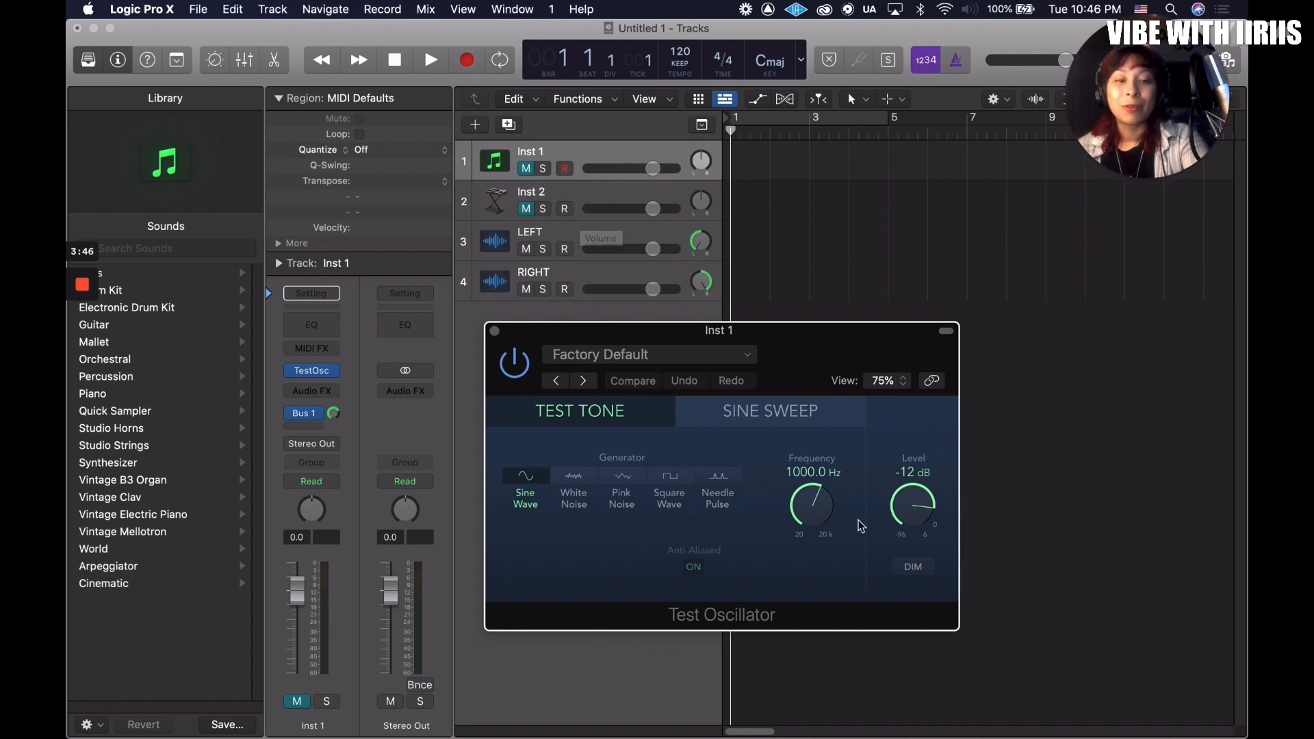
pyautogui.moveTo(825, 508); pyautogui.dragTo(822, 583)
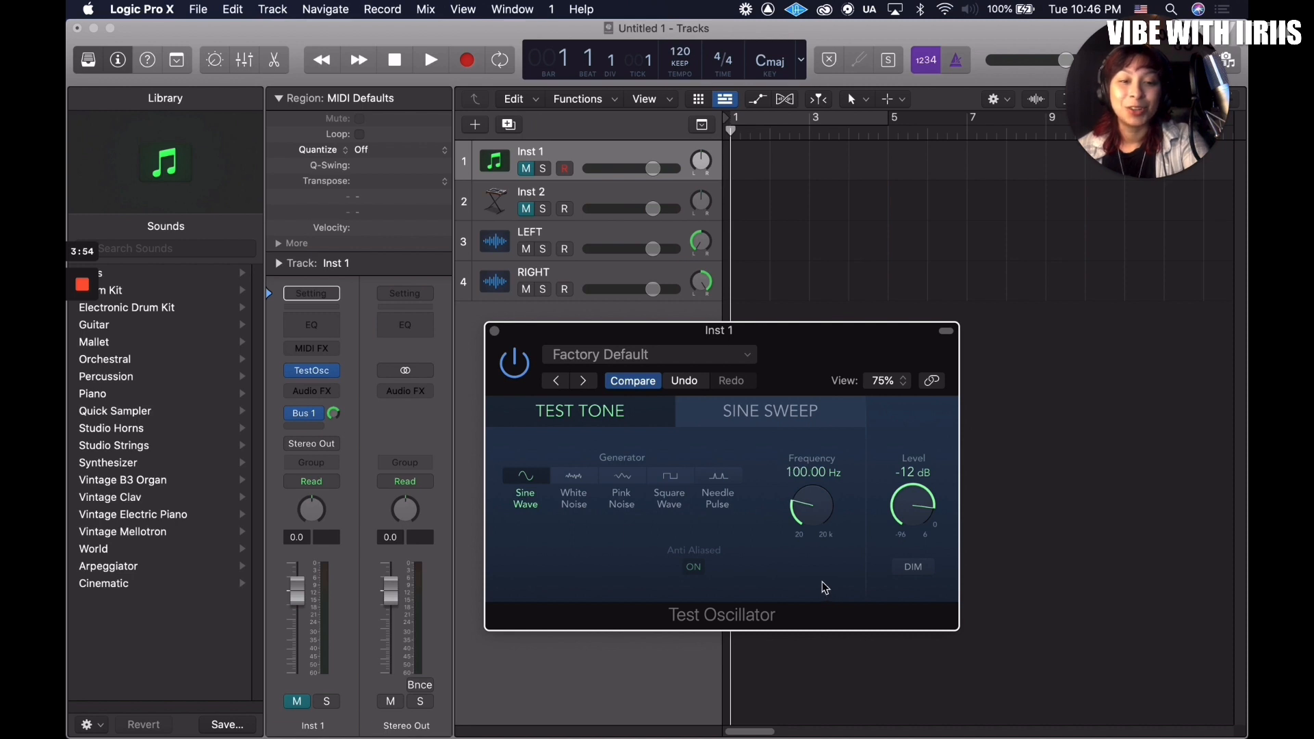
pyautogui.click(494, 332)
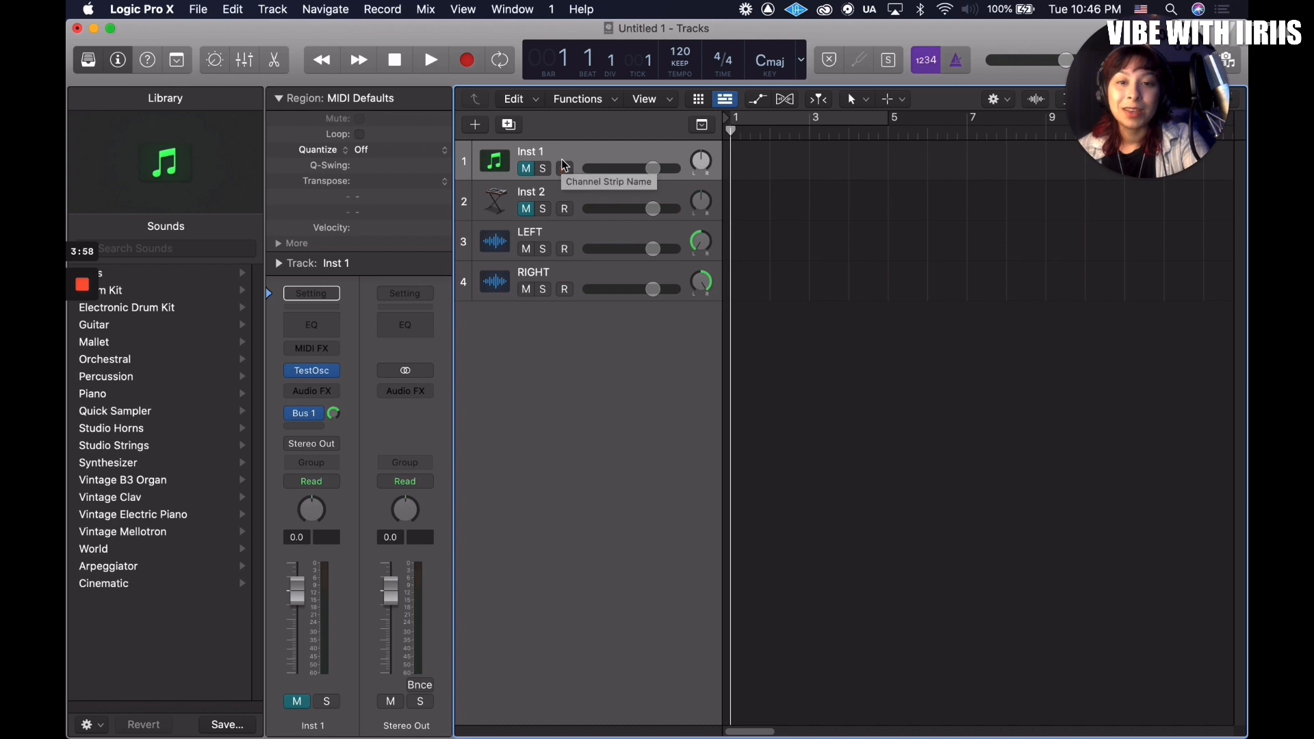
# Step: Lower the volume of Inst 1 and Inst 2 to -6.0 dB, briefly auditioning the Inst 1 tone before and after the change
pyautogui.click(527, 171)
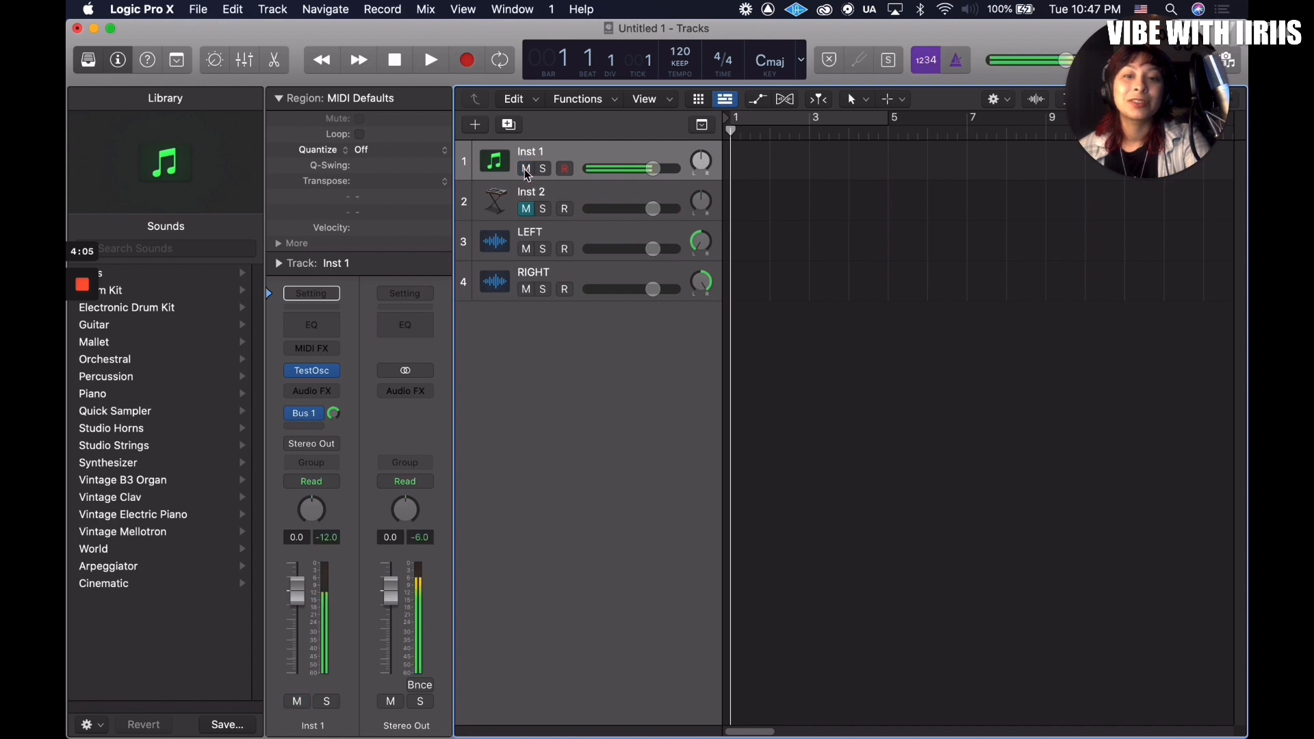
pyautogui.click(527, 169)
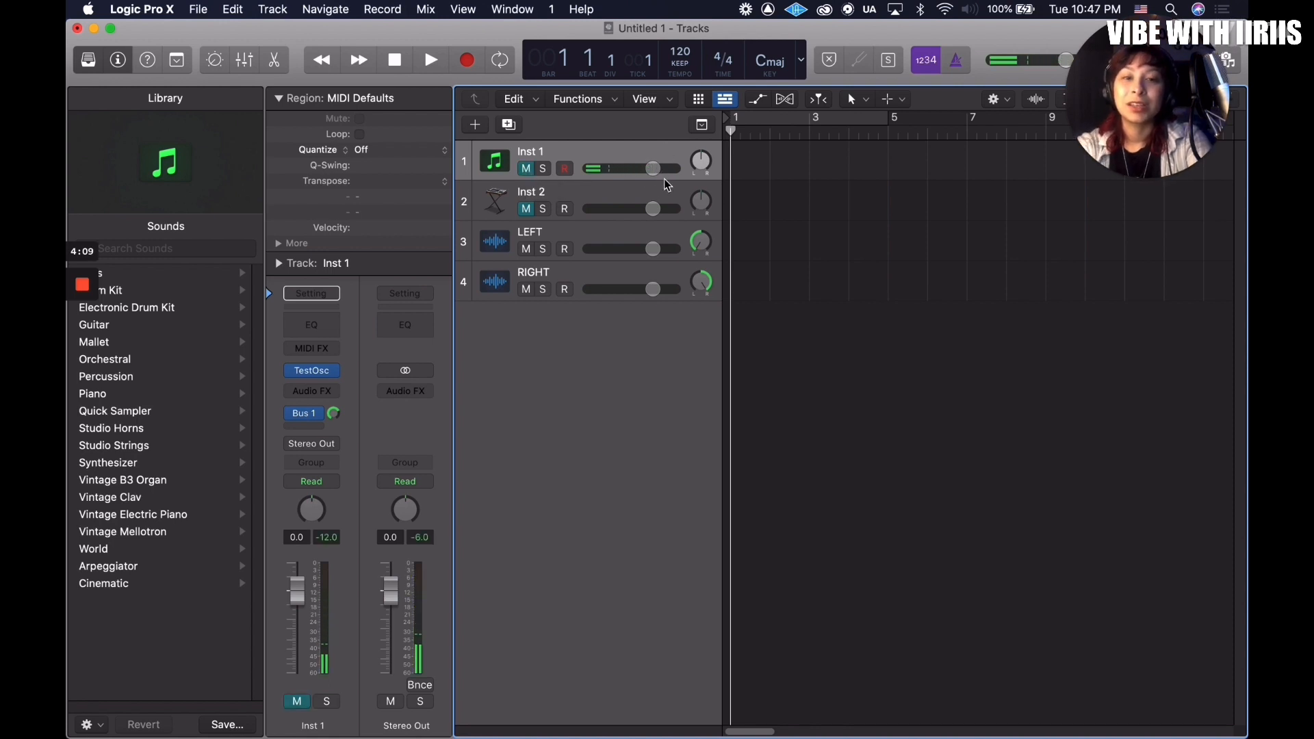
pyautogui.moveTo(655, 168); pyautogui.dragTo(629, 168)
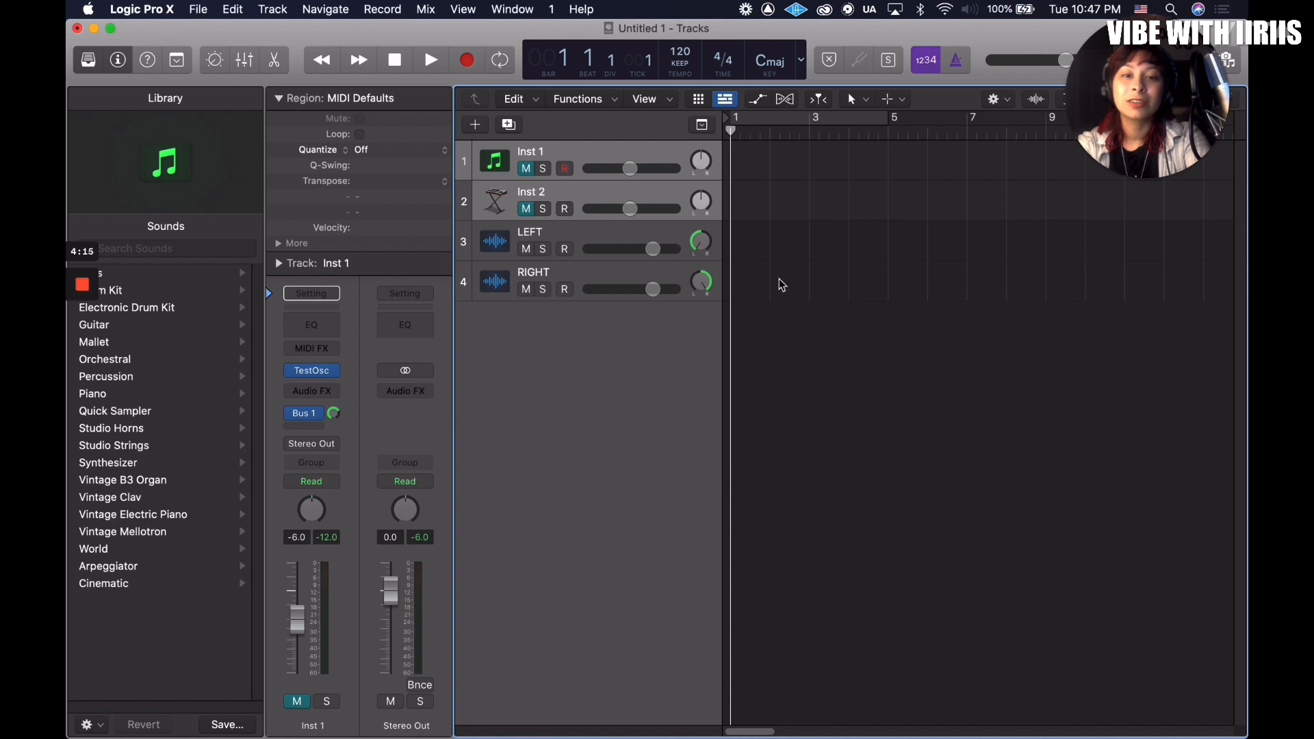
pyautogui.click(708, 397)
pyautogui.click(527, 168)
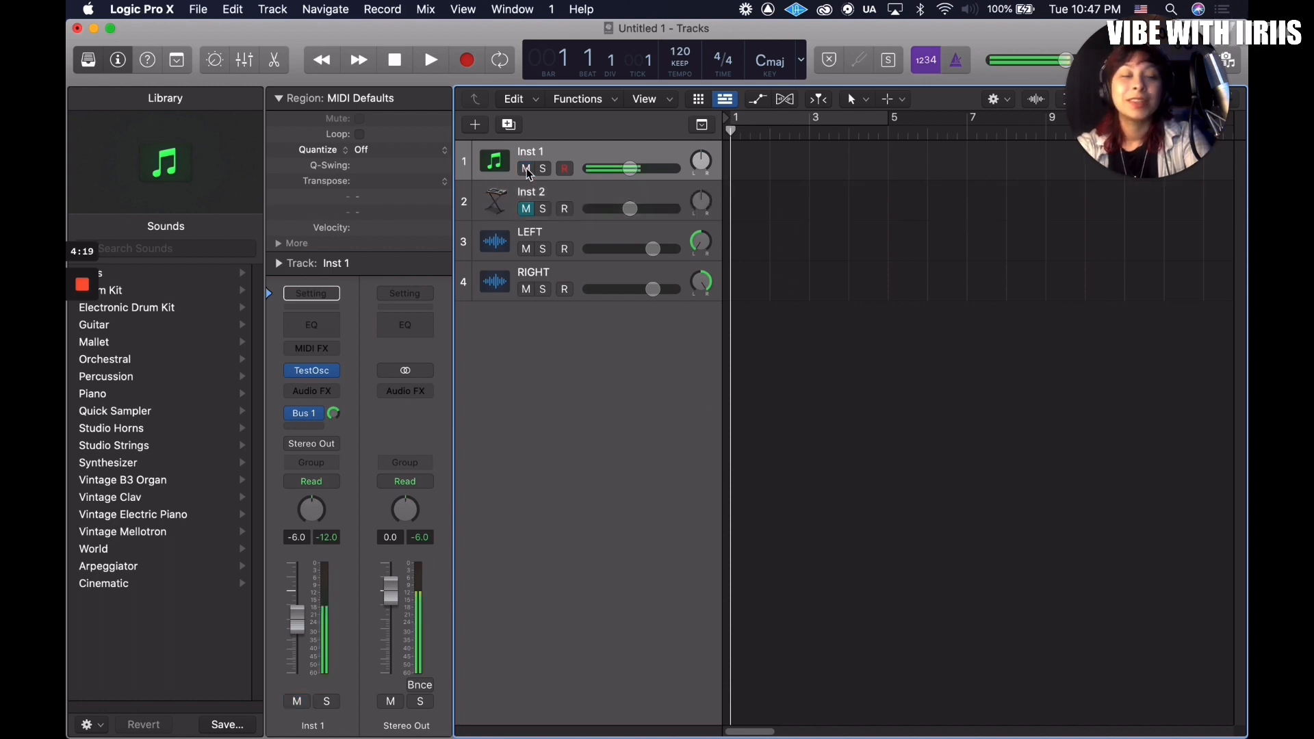
pyautogui.click(527, 169)
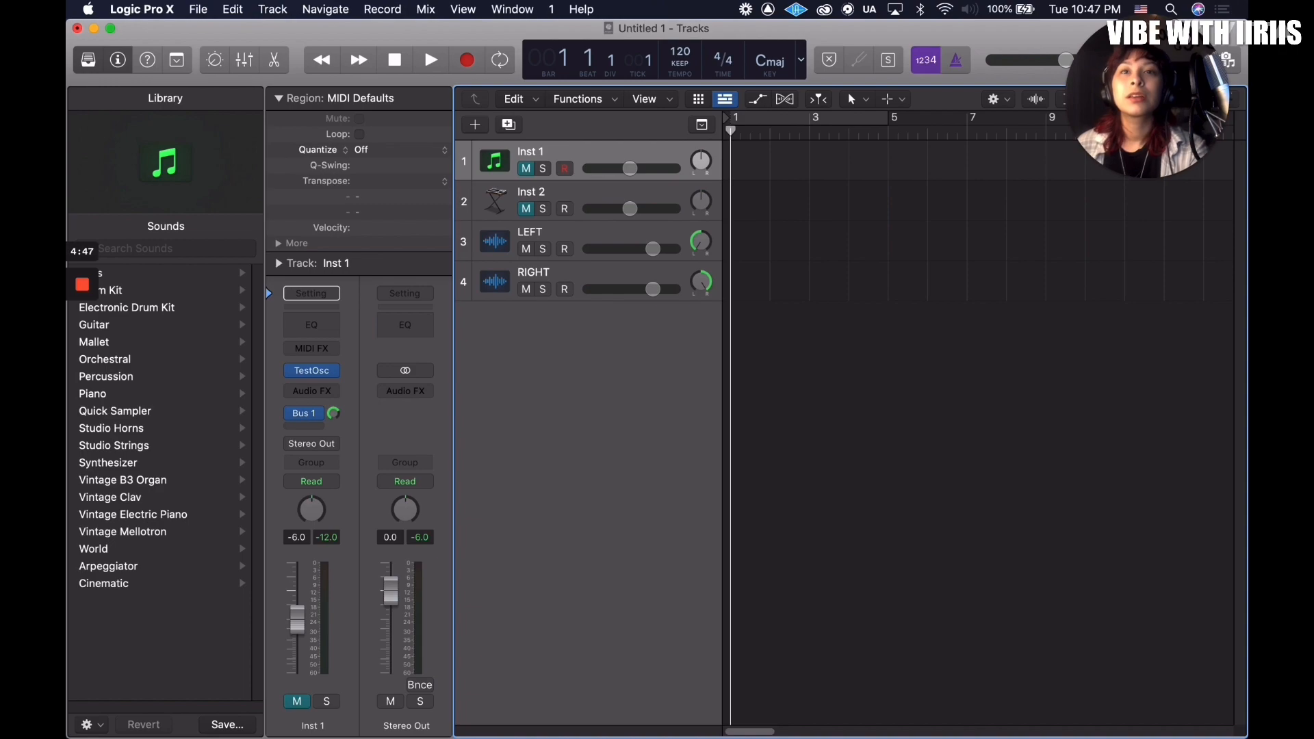
# Step: Consult binaural-frequency-list-guide_compress.pdf in Preview, then return to Logic Pro X and audition the Inst 1 tone
pyautogui.moveTo(673, 2); pyautogui.dragTo(574, 89)
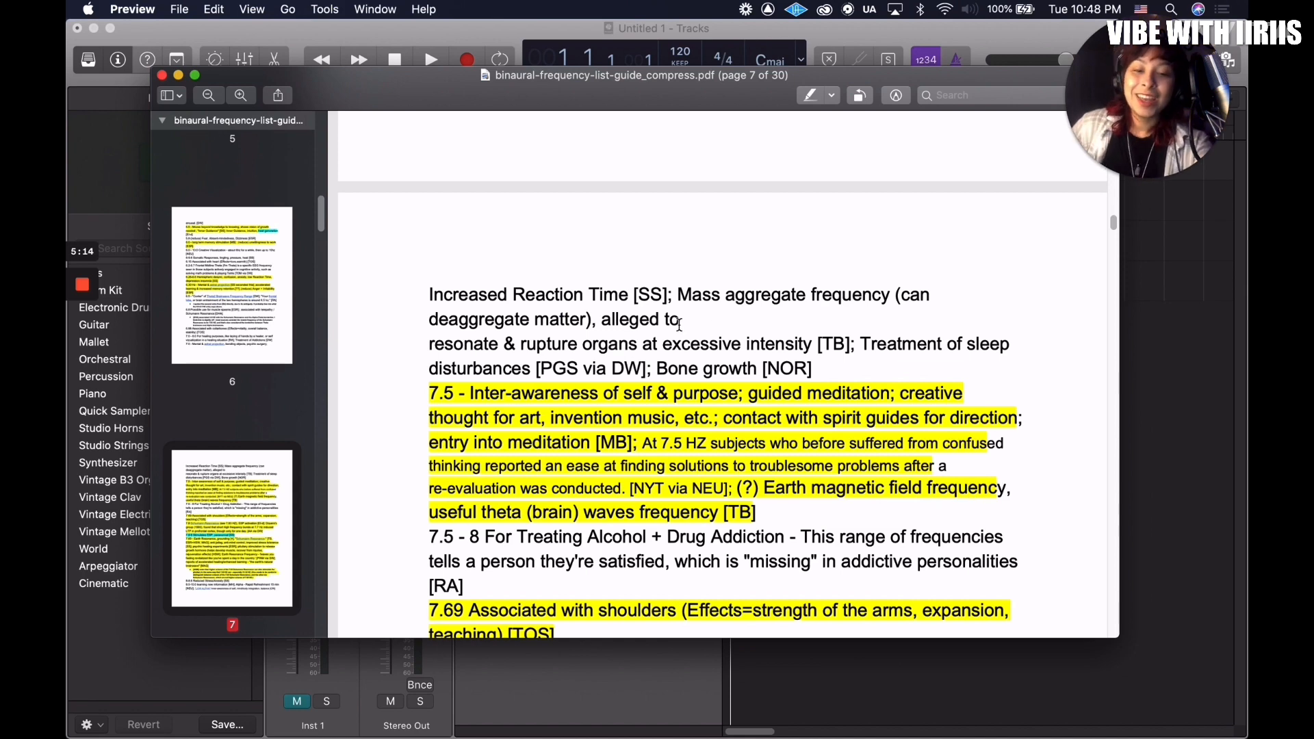
pyautogui.doubleClick(585, 97)
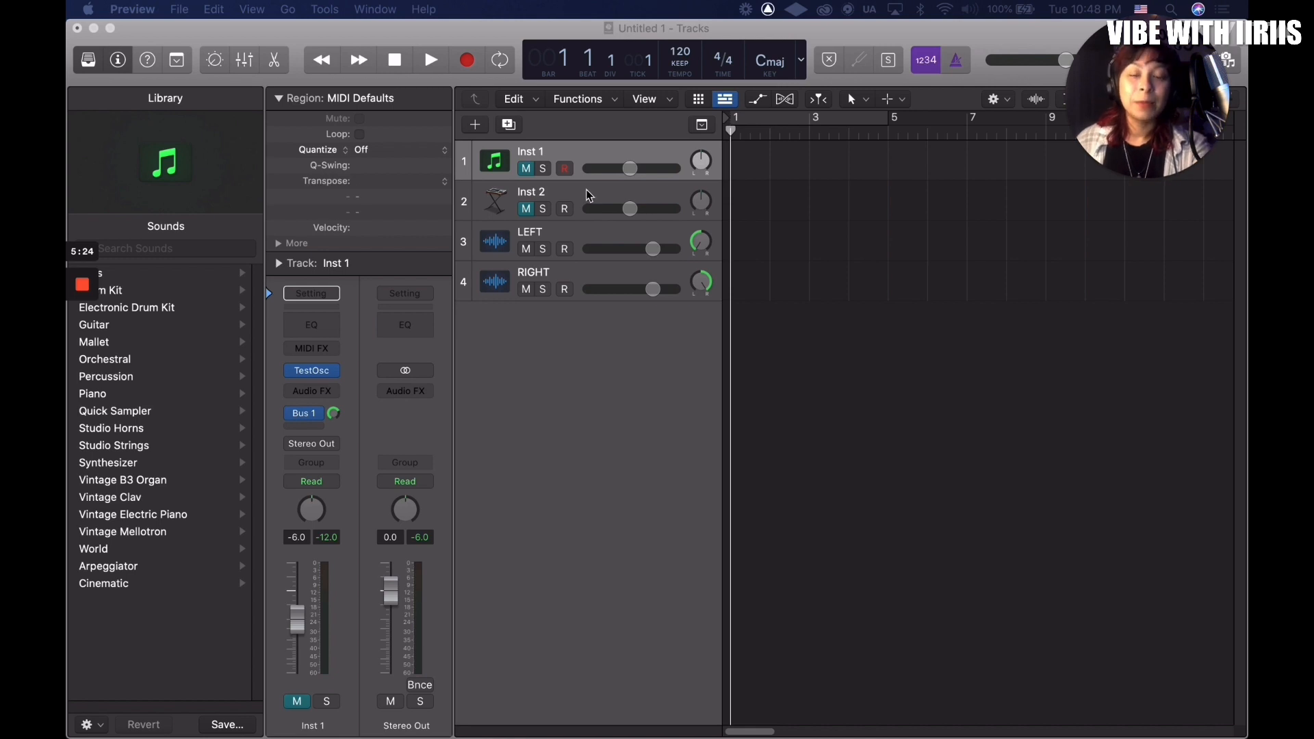
pyautogui.click(528, 169)
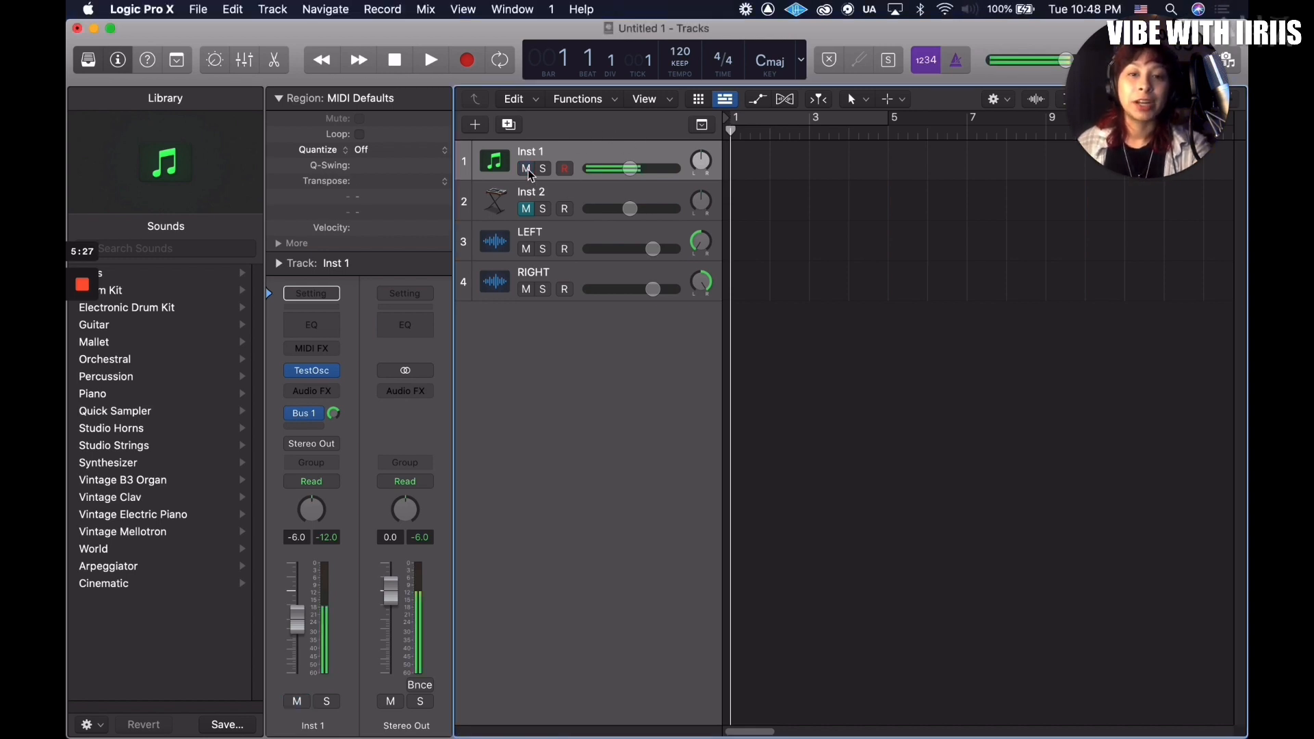
# Step: Replace the Alchemy instrument on the Inst 2 track with a stereo Test Oscillator
pyautogui.click(569, 192)
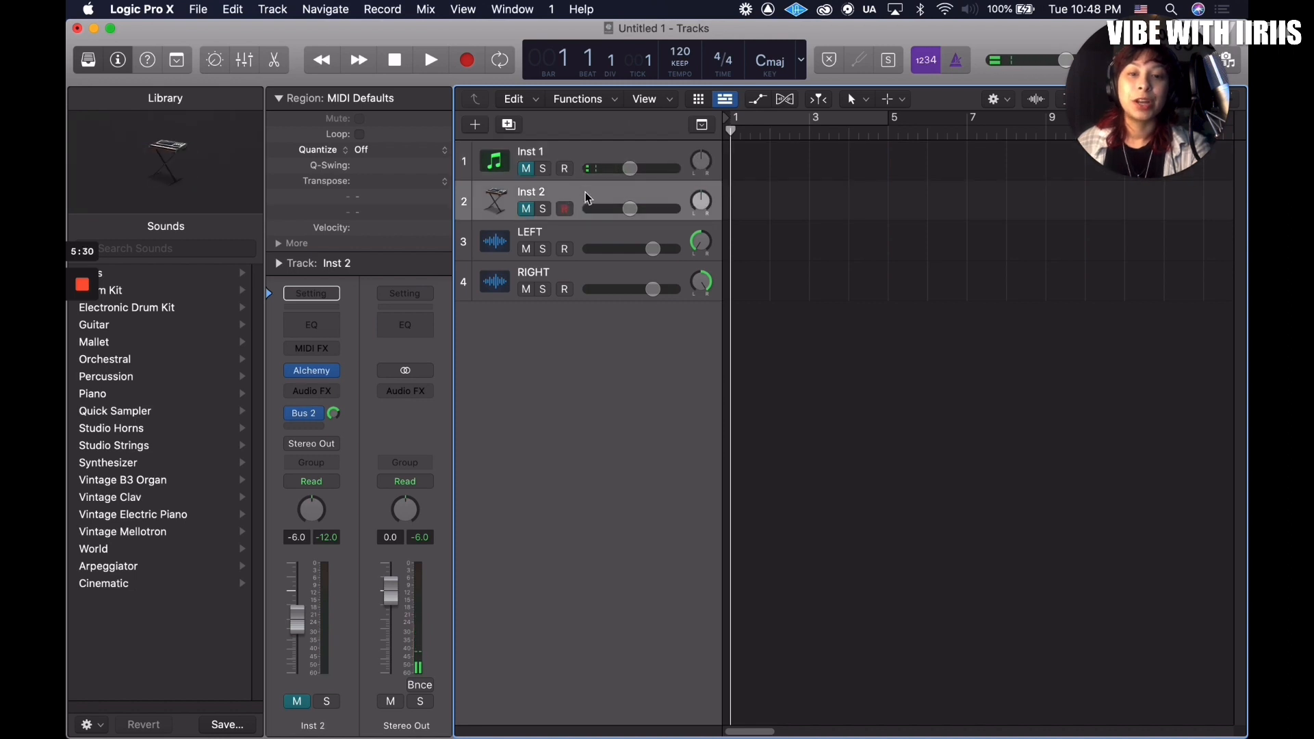
pyautogui.click(332, 372)
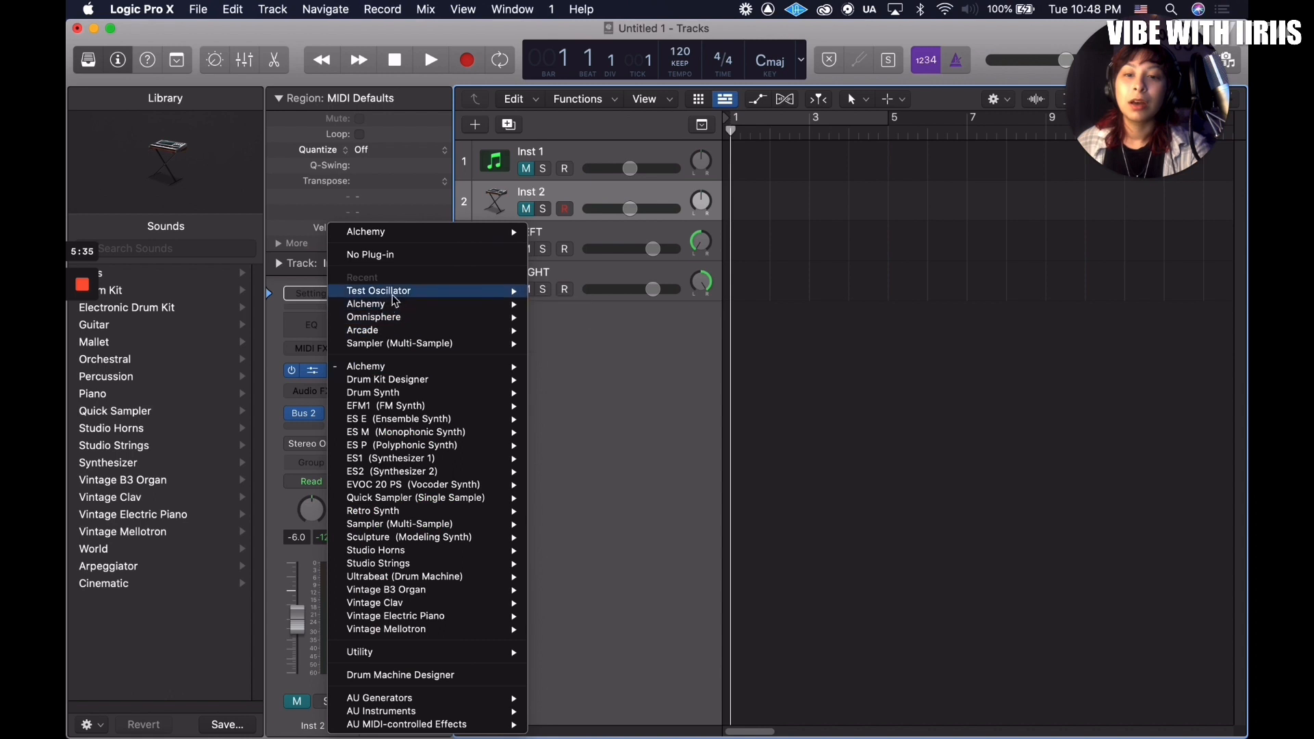
pyautogui.moveTo(393, 296)
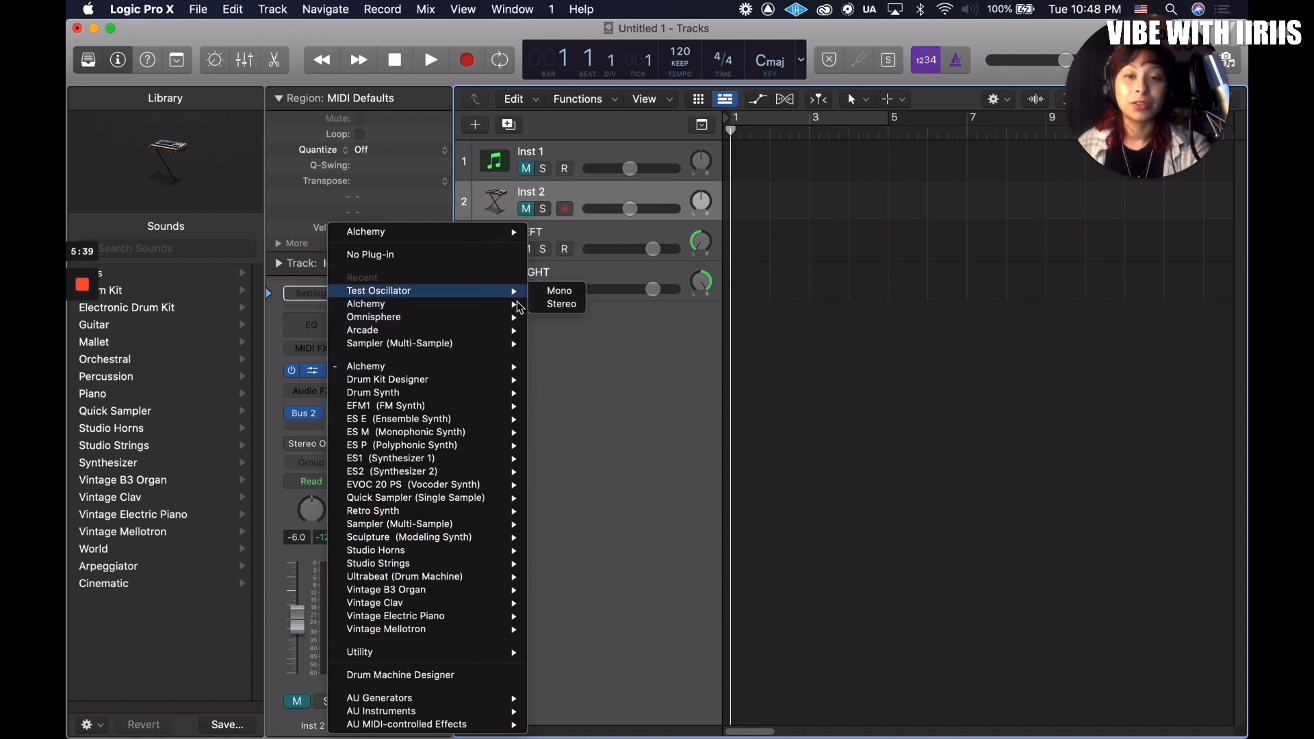
pyautogui.click(561, 304)
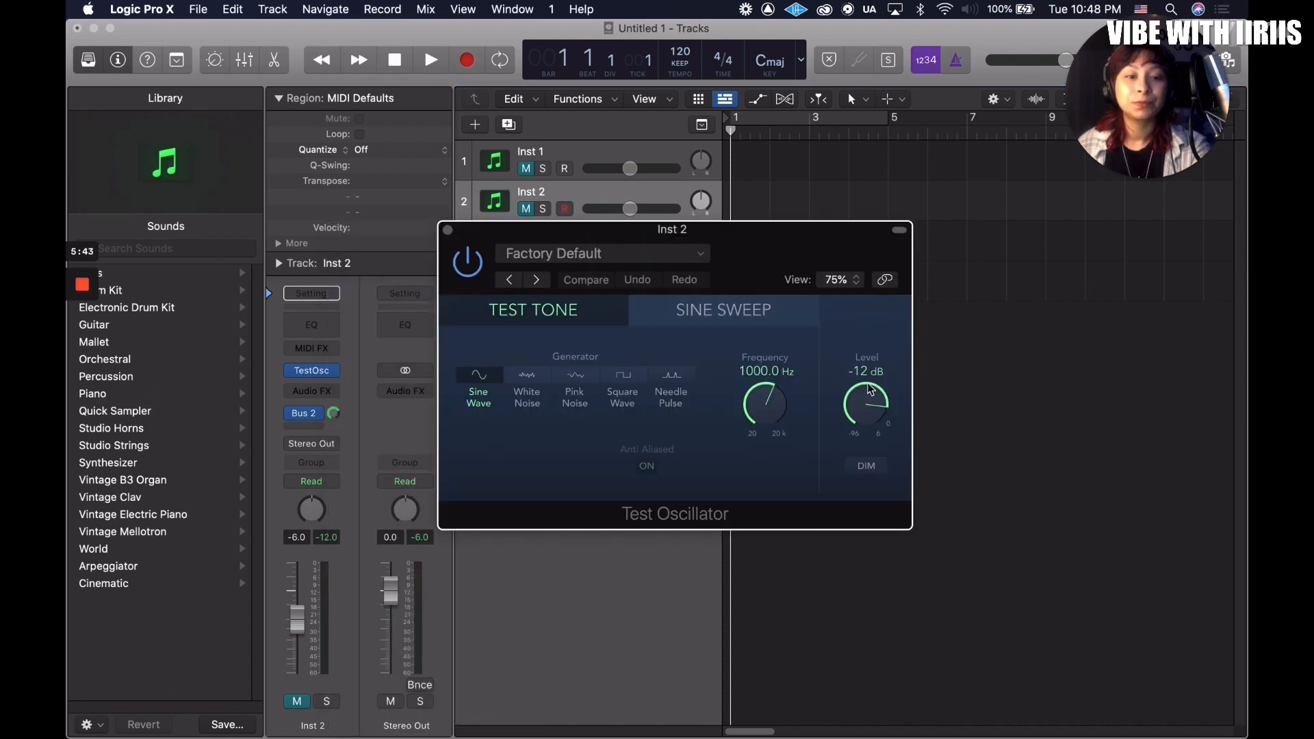
# Step: Set the frequency of the Inst 2 Test Oscillator to 107.5 Hz and close the plug-in window
pyautogui.moveTo(761, 404); pyautogui.dragTo(759, 359)
pyautogui.doubleClick(760, 370)
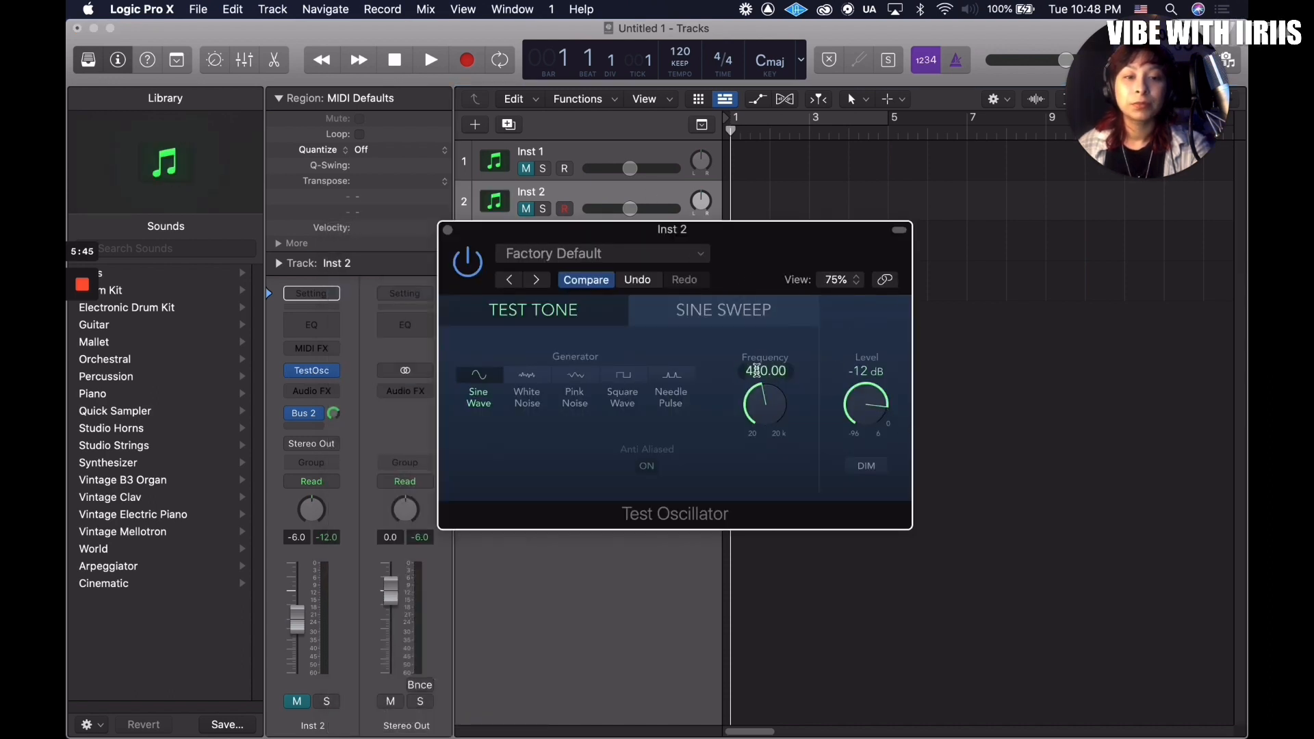
pyautogui.write('1')
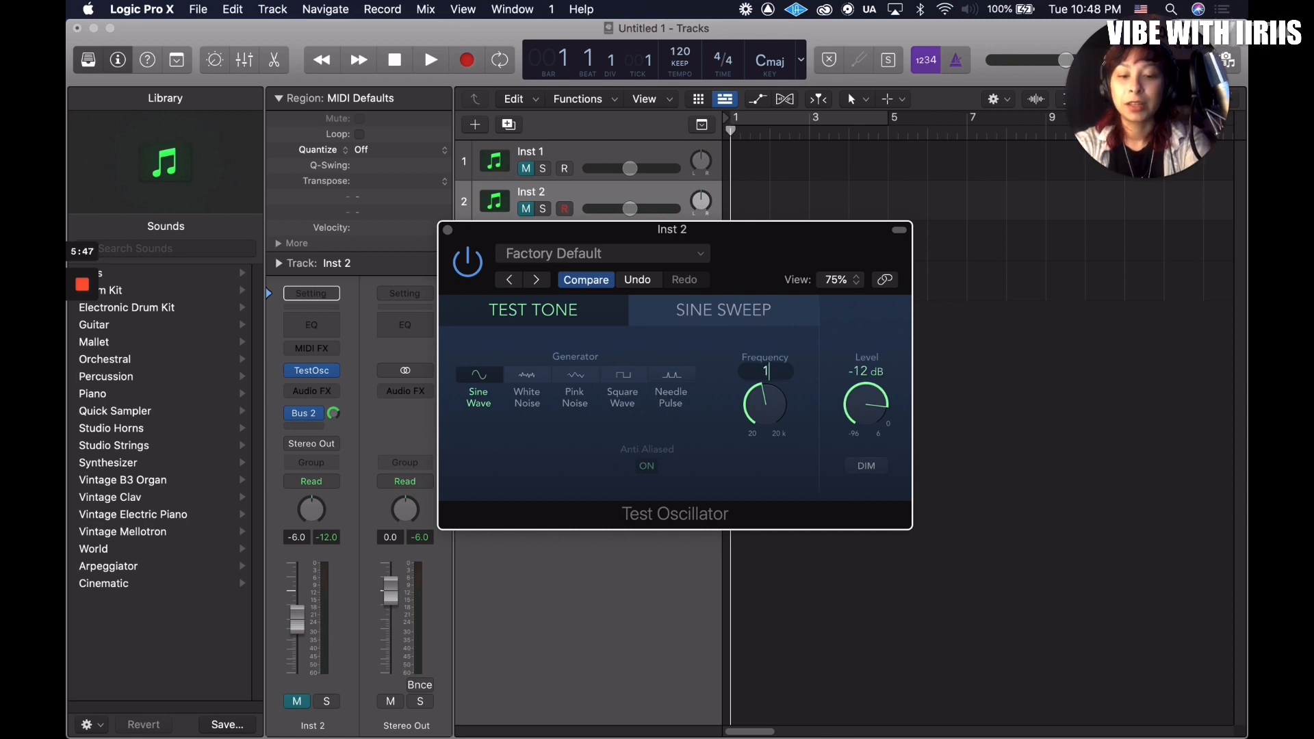
pyautogui.write('07.5')
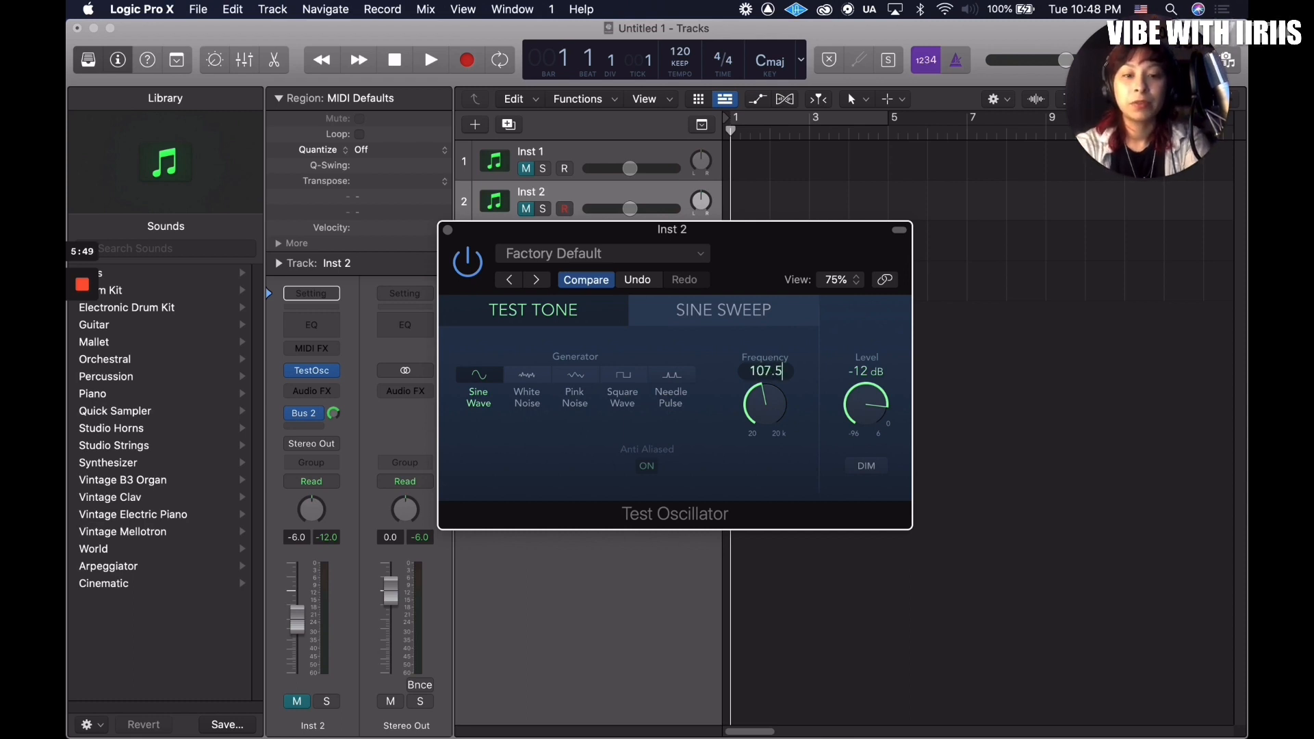
pyautogui.press('Return')
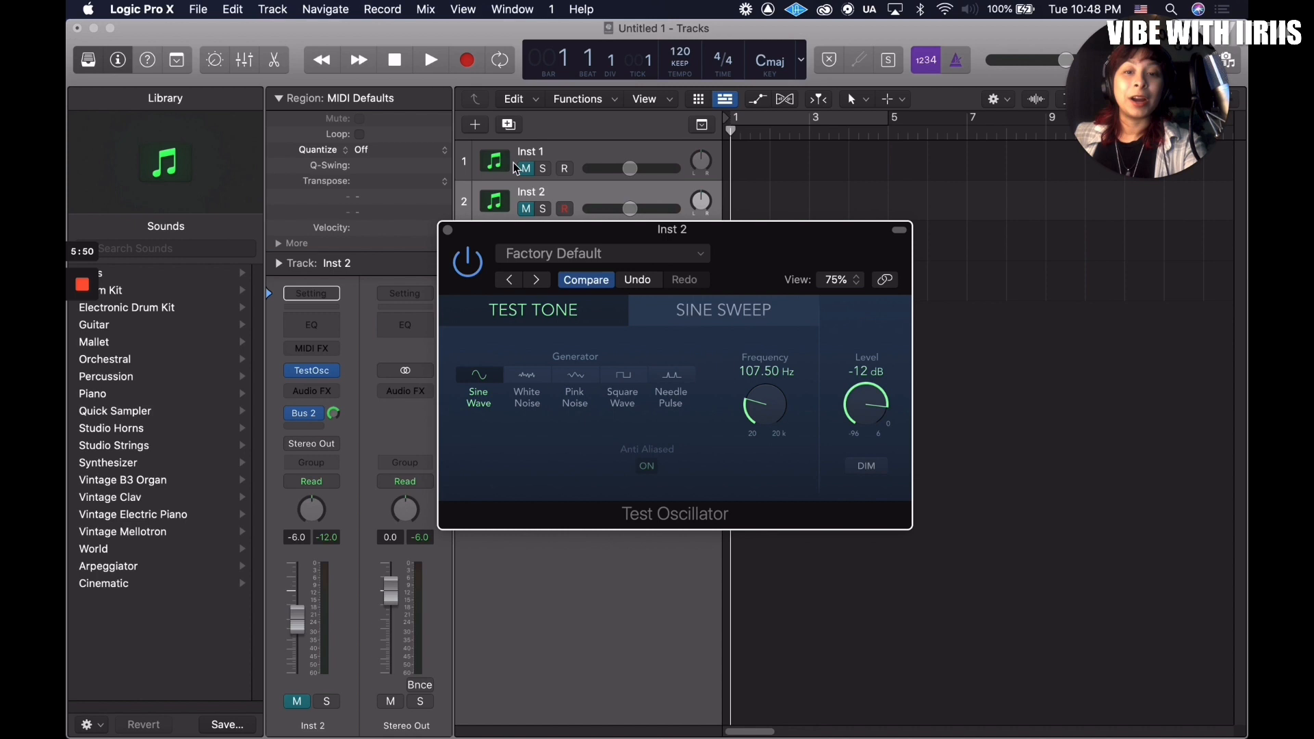
pyautogui.click(447, 230)
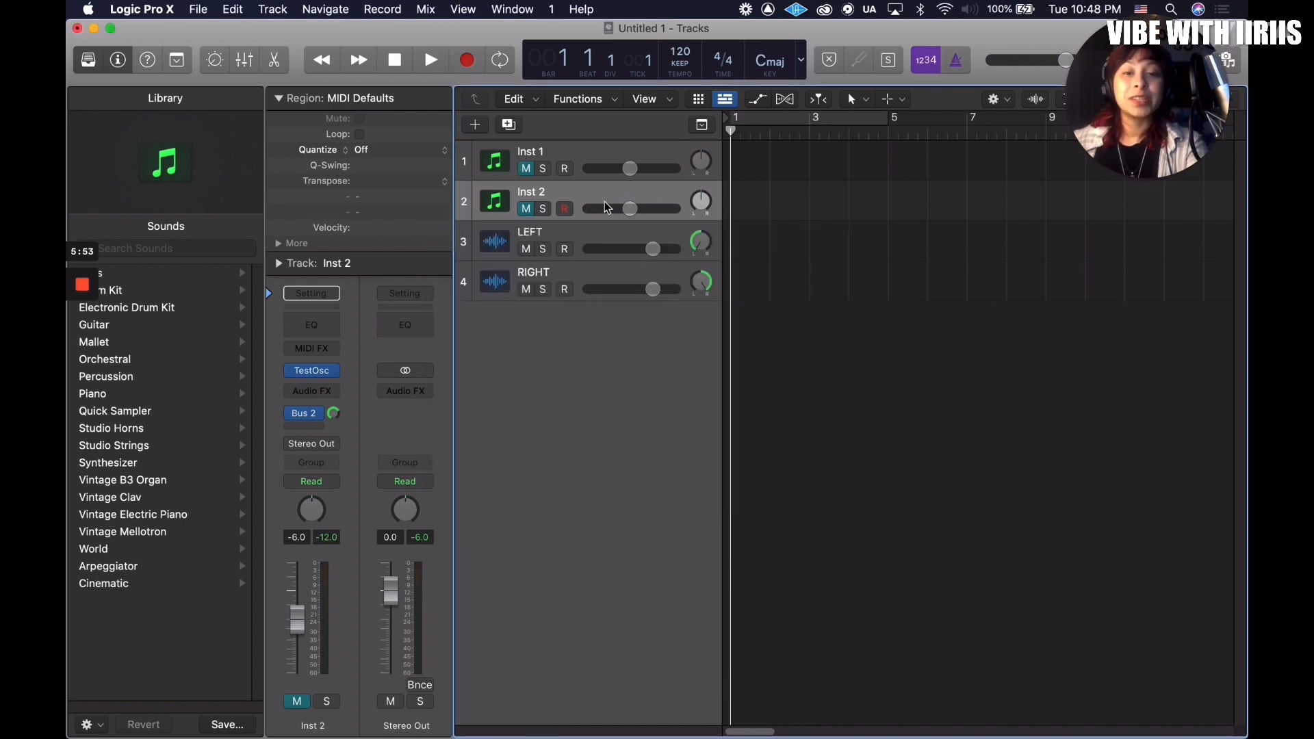
# Step: Audition the Inst 1 and Inst 2 tones together by briefly unmuting both tracks, and mute them again
pyautogui.click(532, 158)
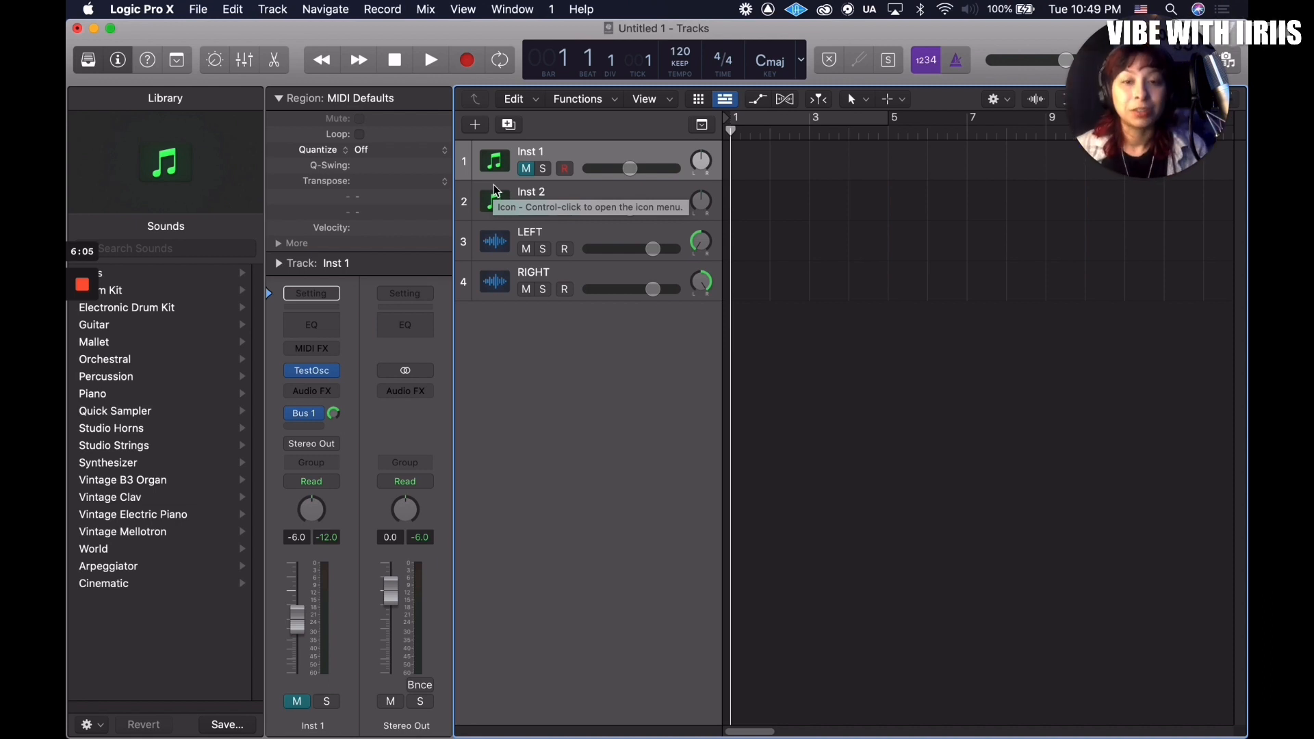
pyautogui.click(526, 170)
pyautogui.click(527, 209)
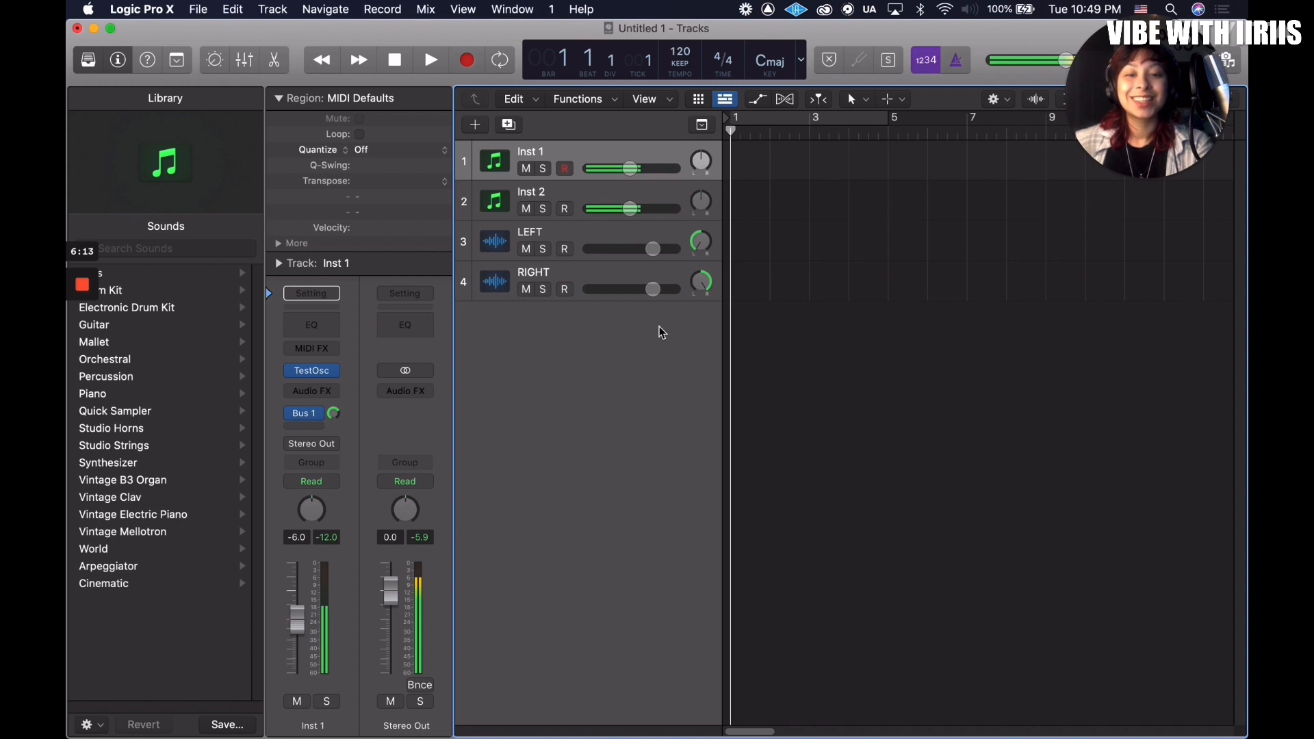
pyautogui.click(525, 170)
pyautogui.click(526, 210)
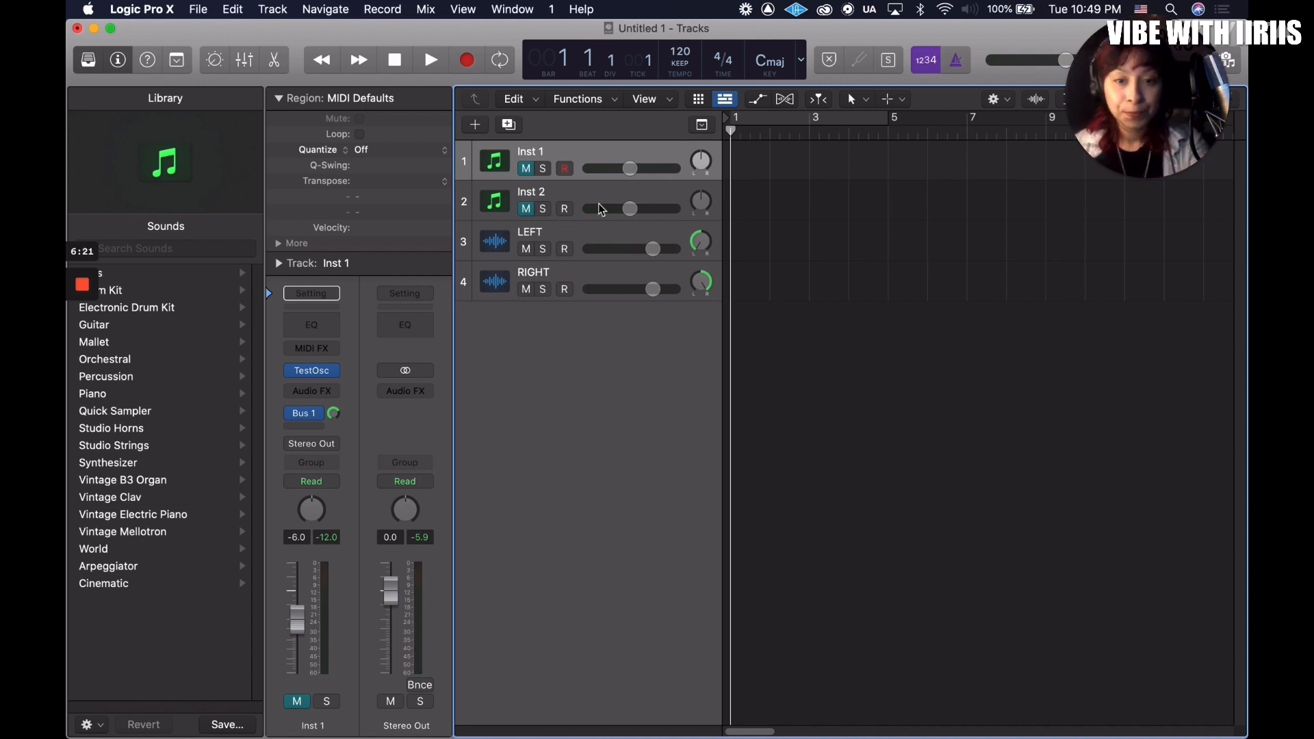
# Step: Select the LEFT and RIGHT audio tracks together and arm both for recording
pyautogui.click(585, 233)
pyautogui.click(585, 273)
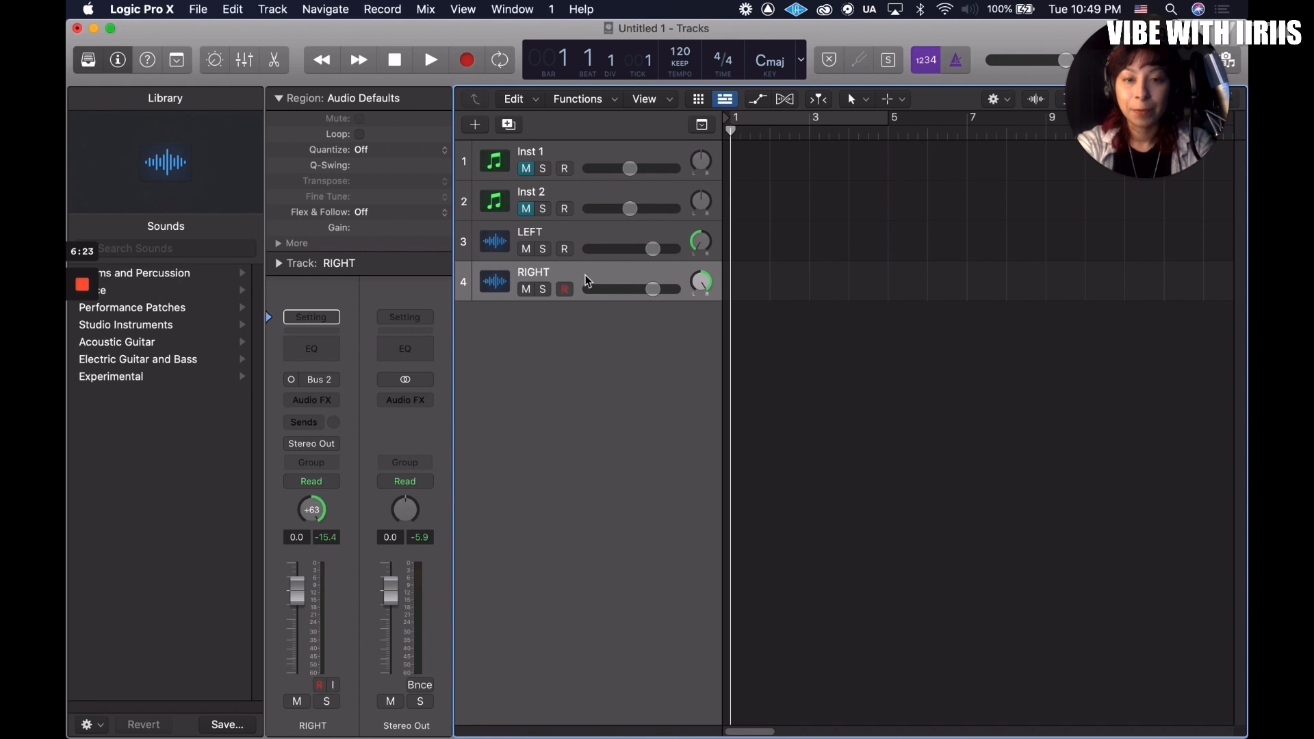
pyautogui.click(574, 227)
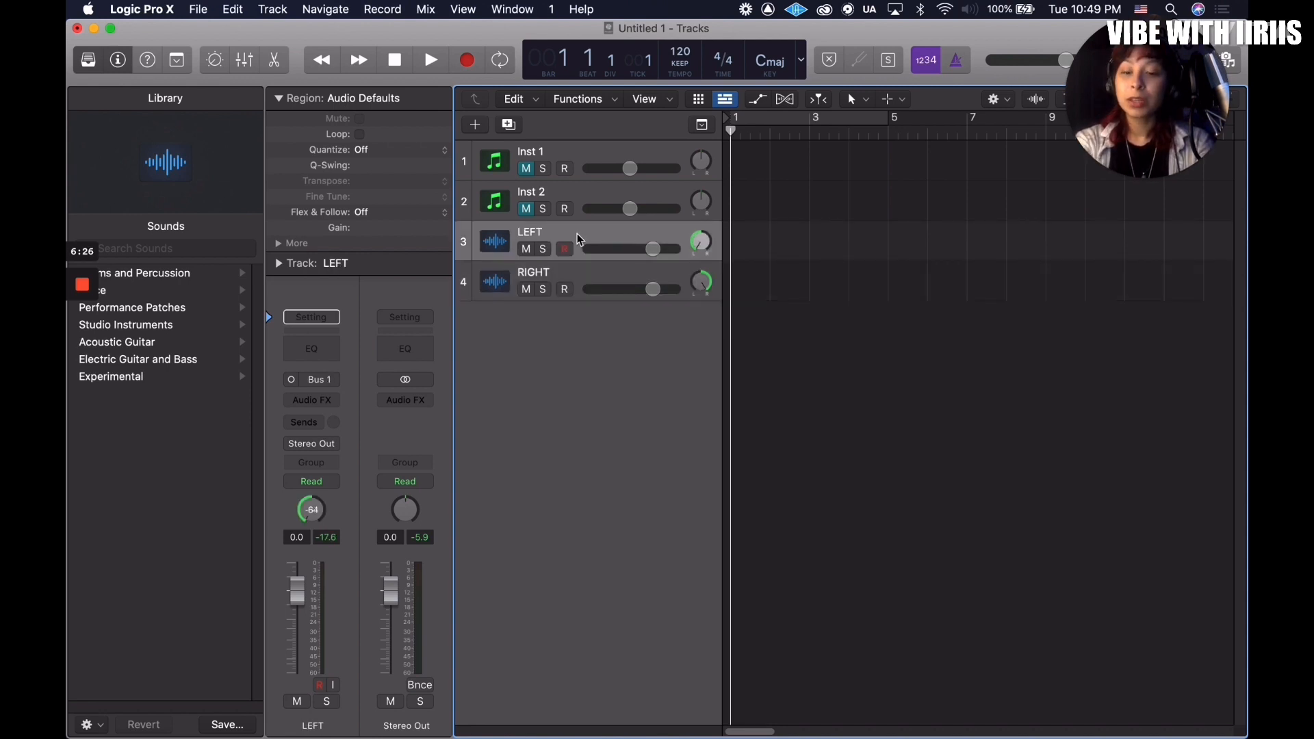
pyautogui.keyDown('shift'); pyautogui.click(585, 276); pyautogui.keyUp('shift')
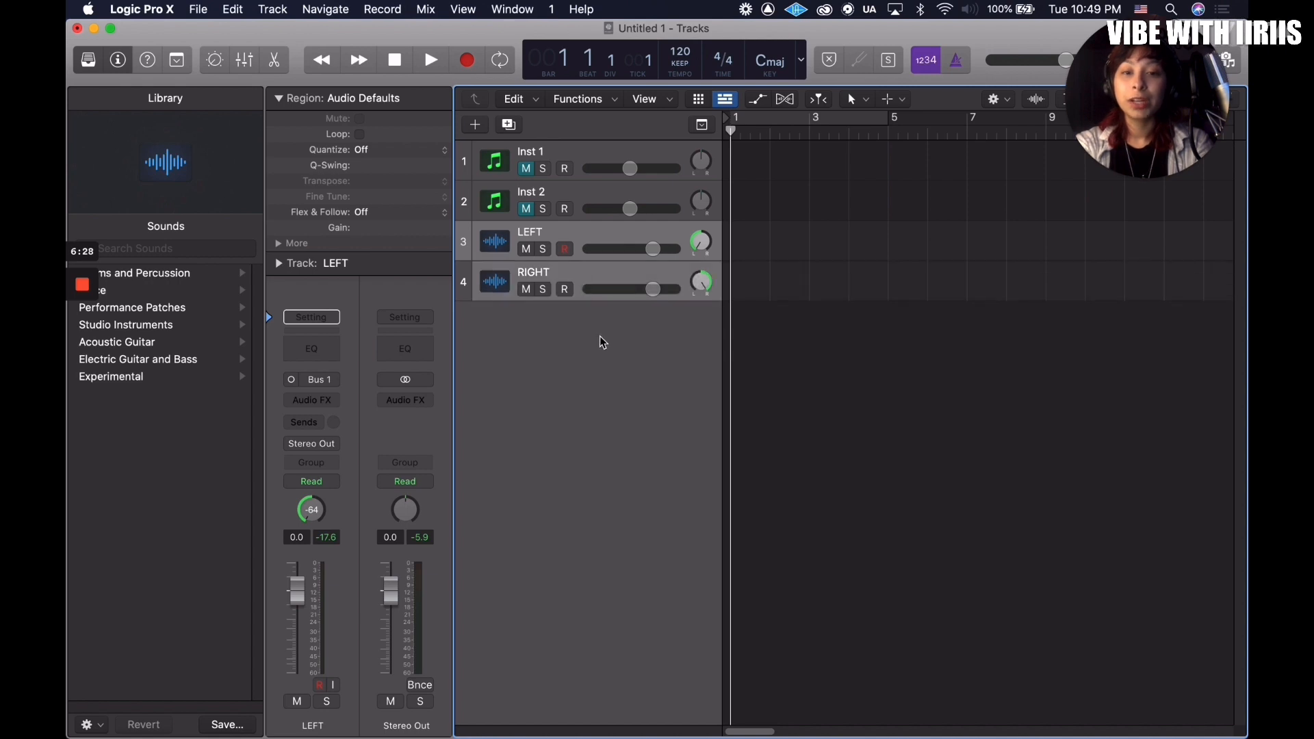
pyautogui.click(566, 250)
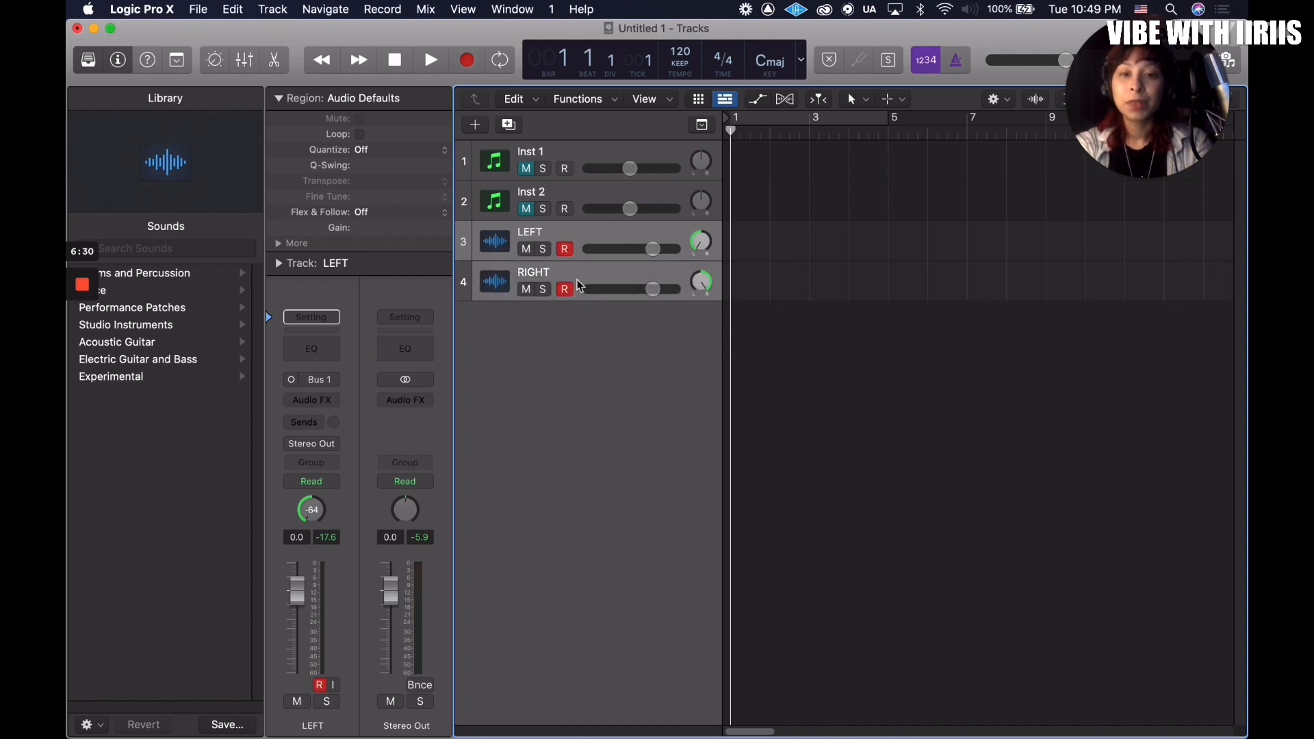
# Step: Show the mixer and enable input monitoring on the LEFT and RIGHT channel strips
pyautogui.click(576, 160)
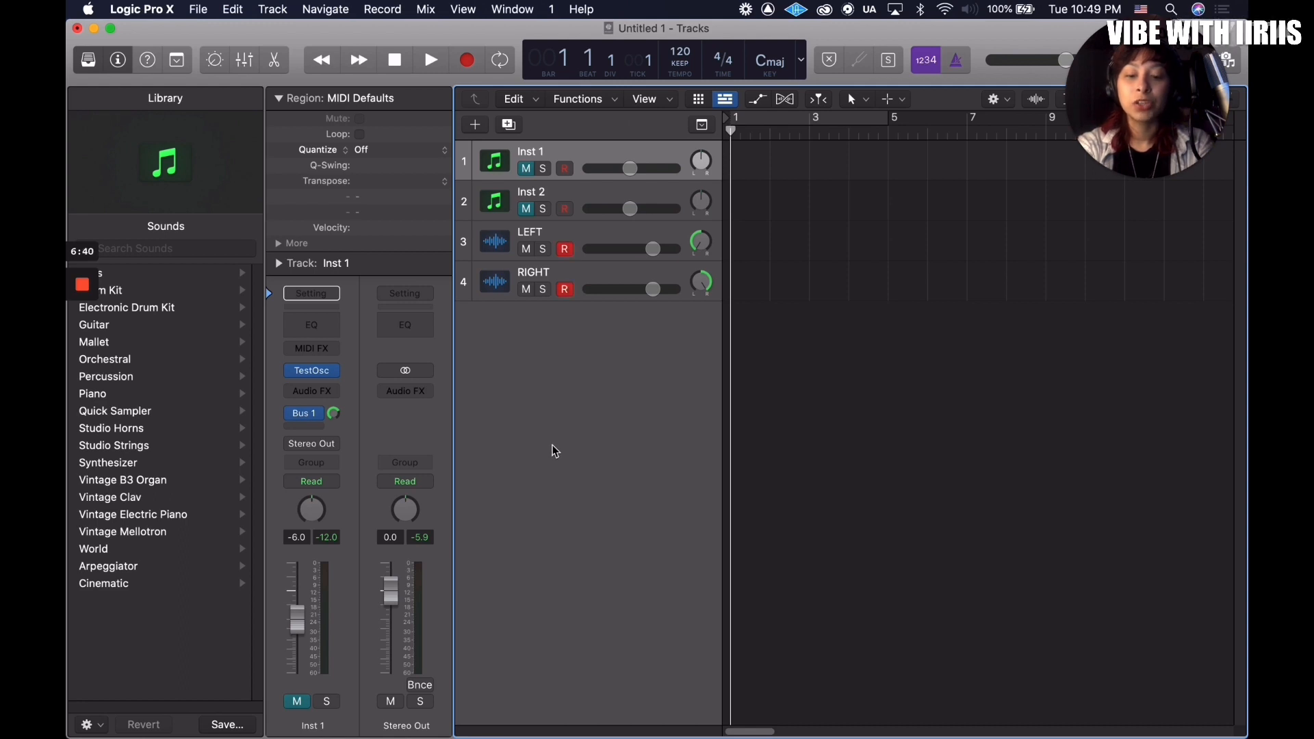
pyautogui.press('x')
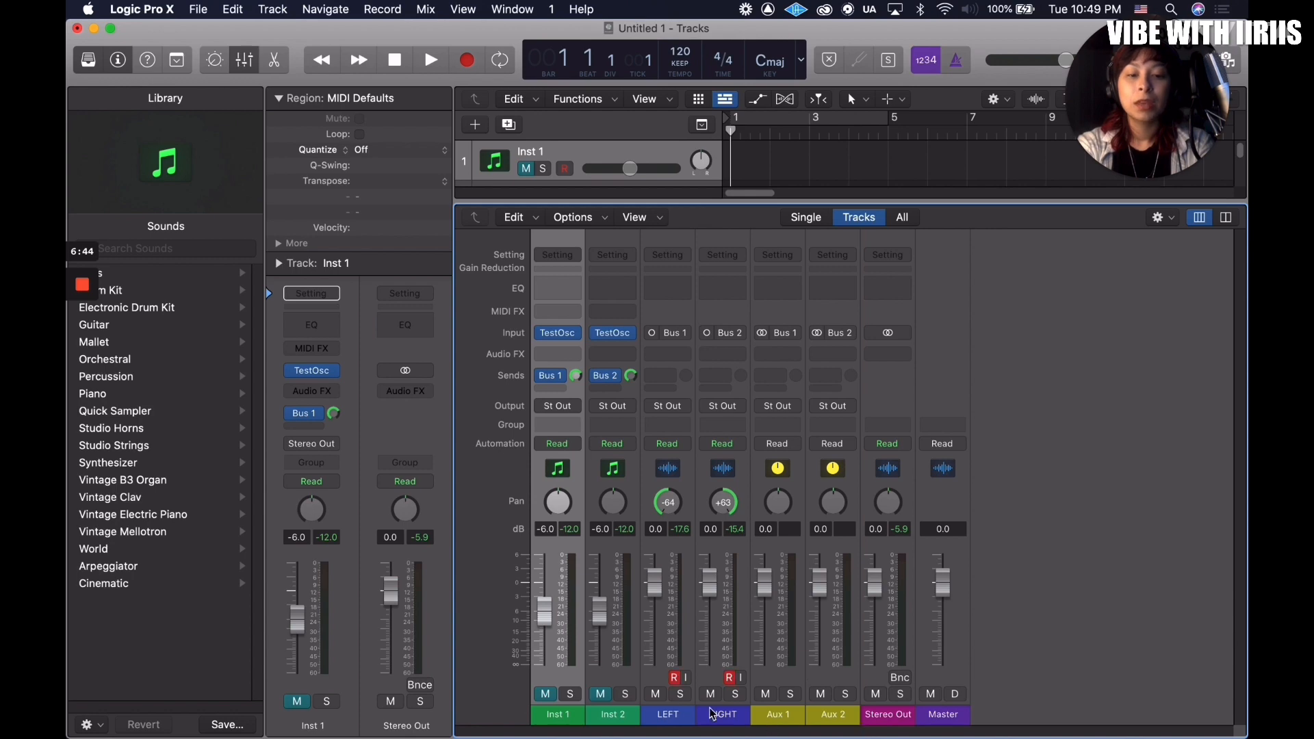
pyautogui.click(687, 678)
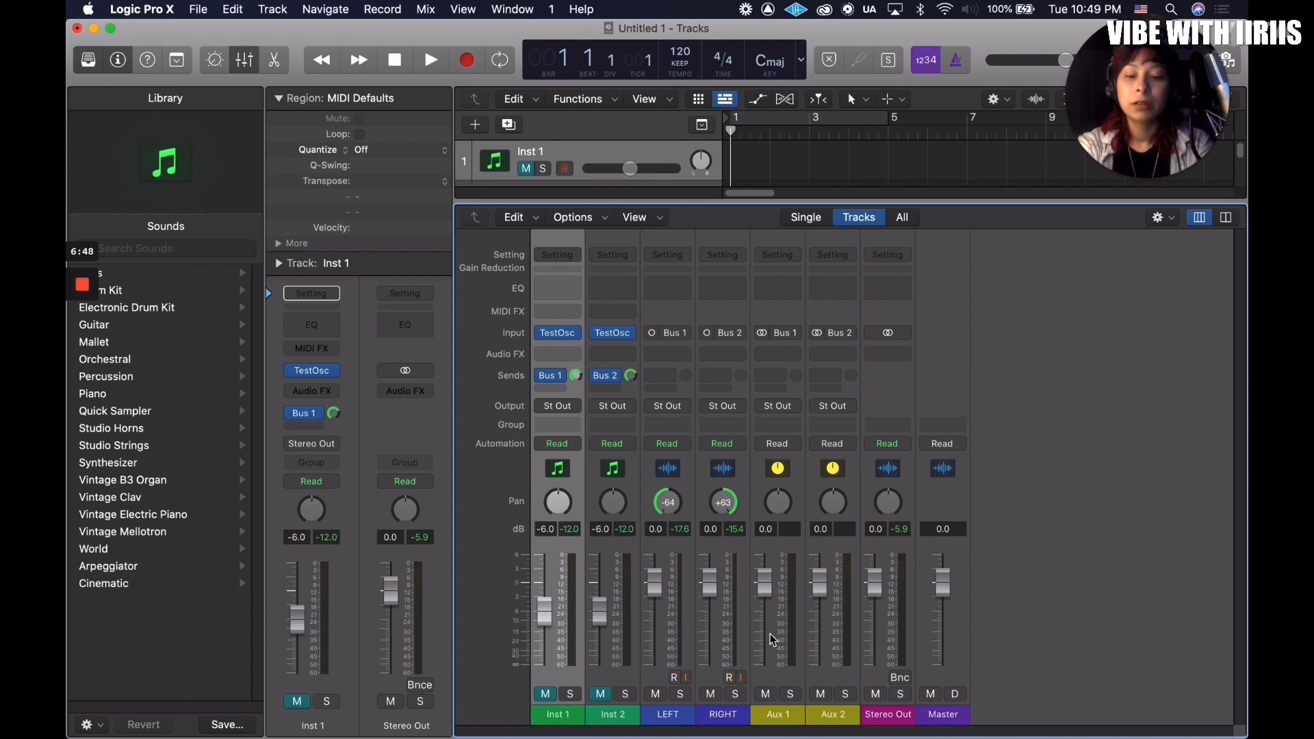
# Step: Unmute Inst 1 and Inst 2 to check the signal reaching LEFT and RIGHT, hide the mixer, and mute both instruments again
pyautogui.click(546, 694)
pyautogui.click(600, 693)
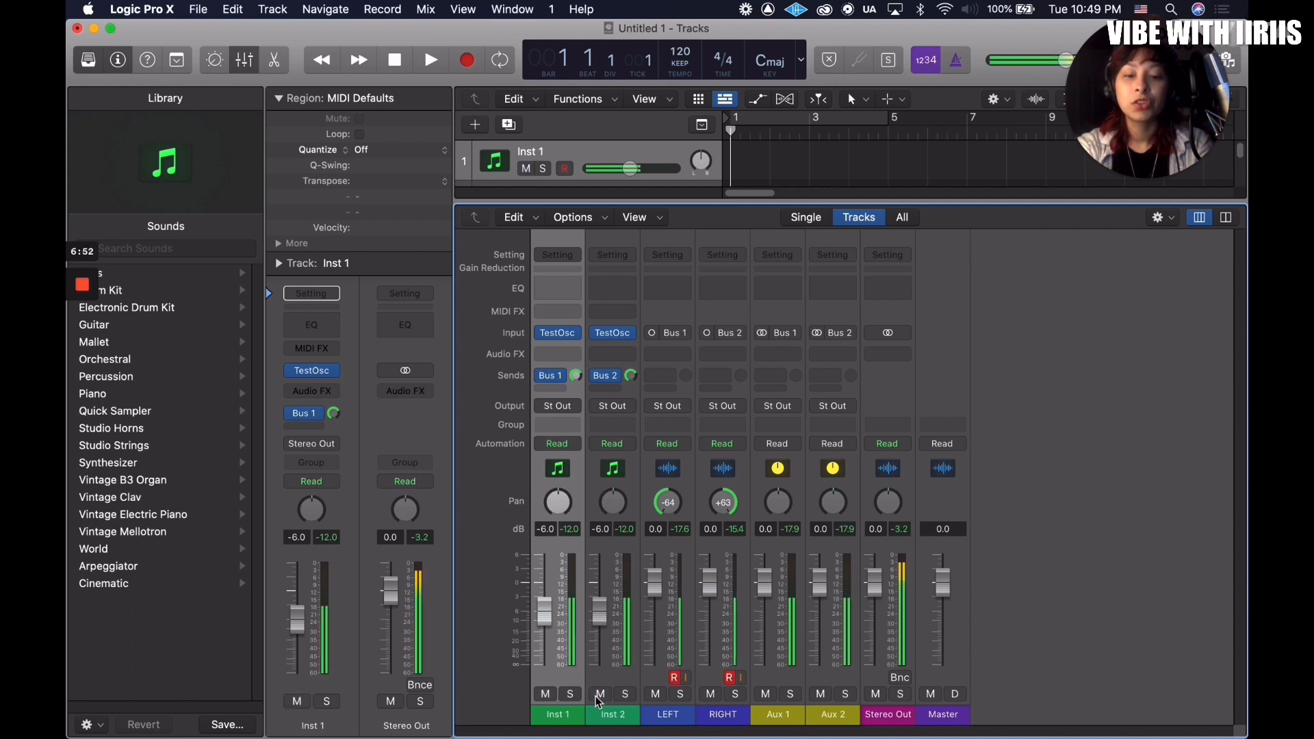
pyautogui.click(677, 678)
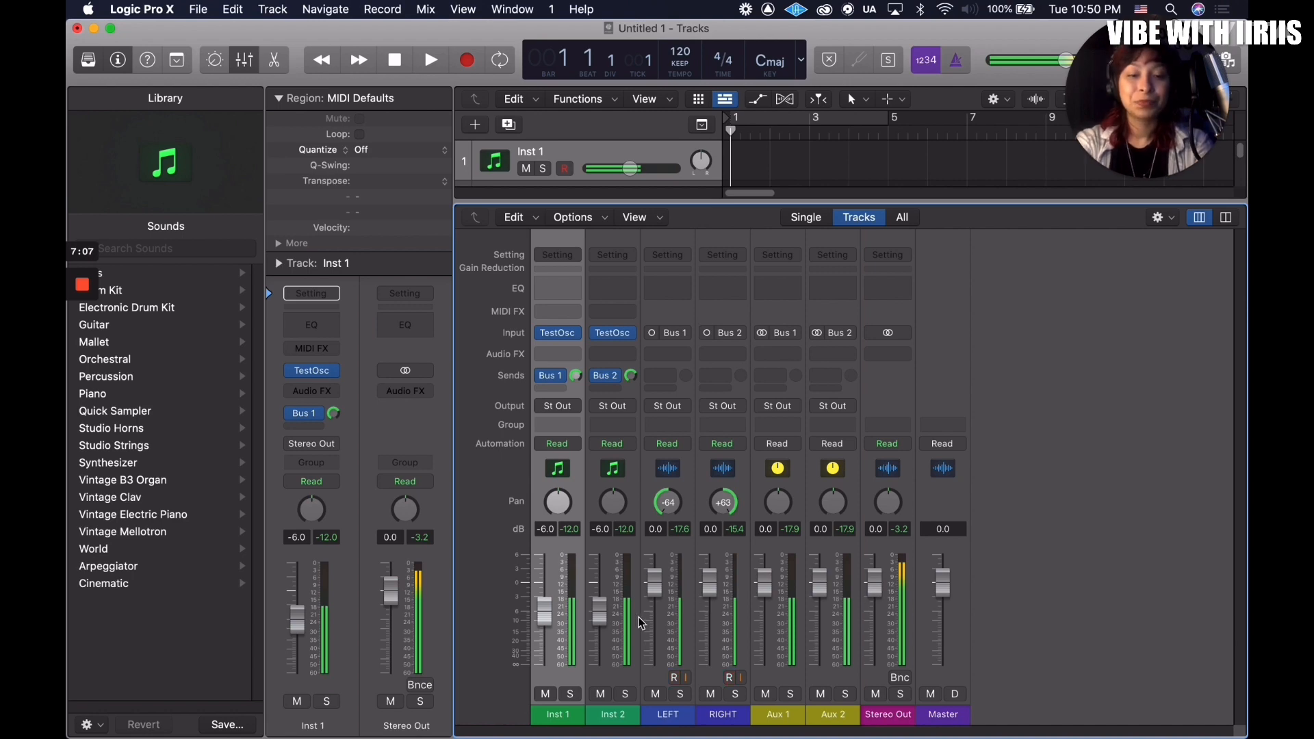
pyautogui.press('x')
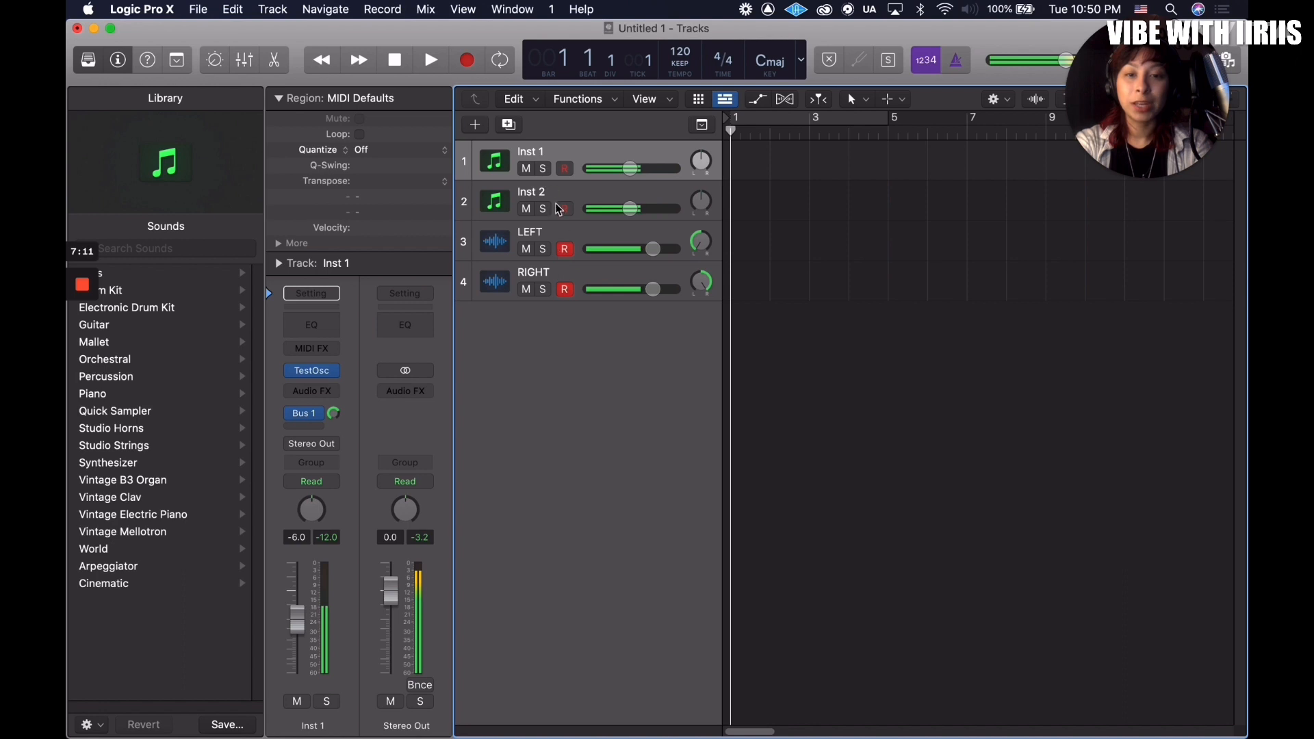
pyautogui.click(525, 204)
pyautogui.click(526, 169)
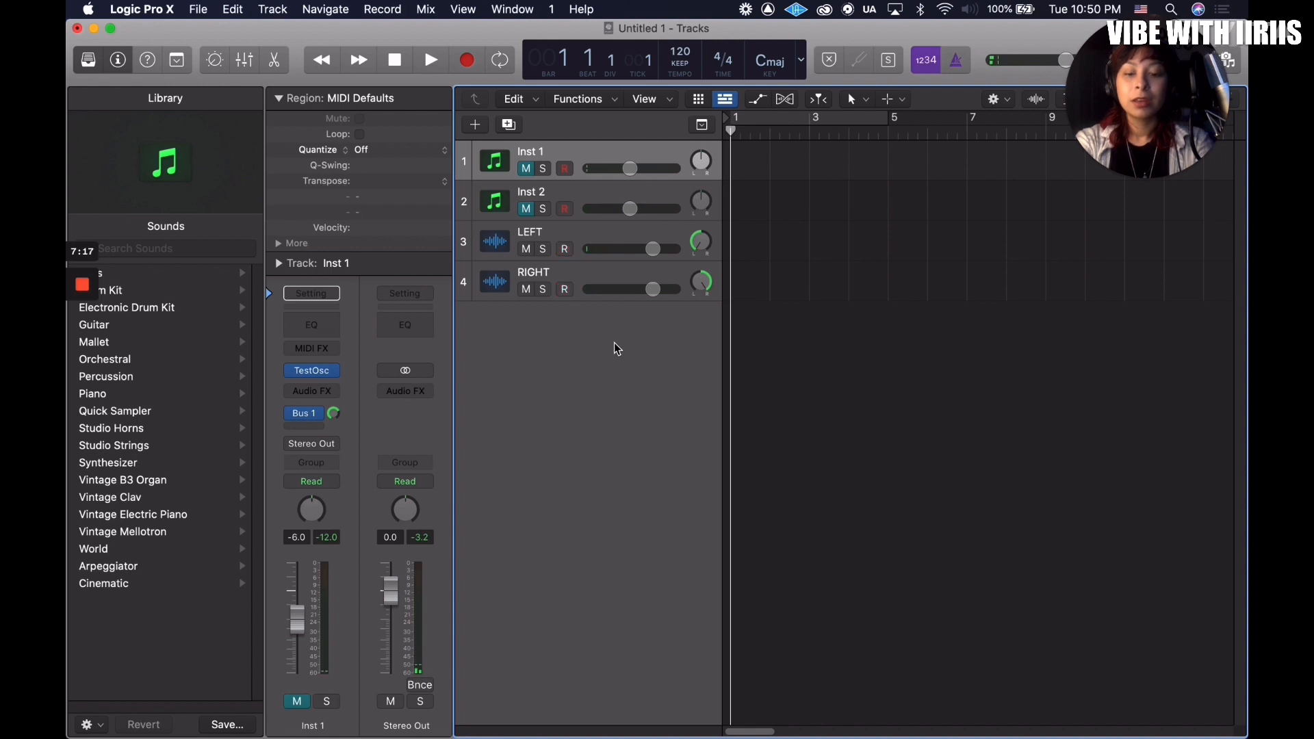
pyautogui.press('x')
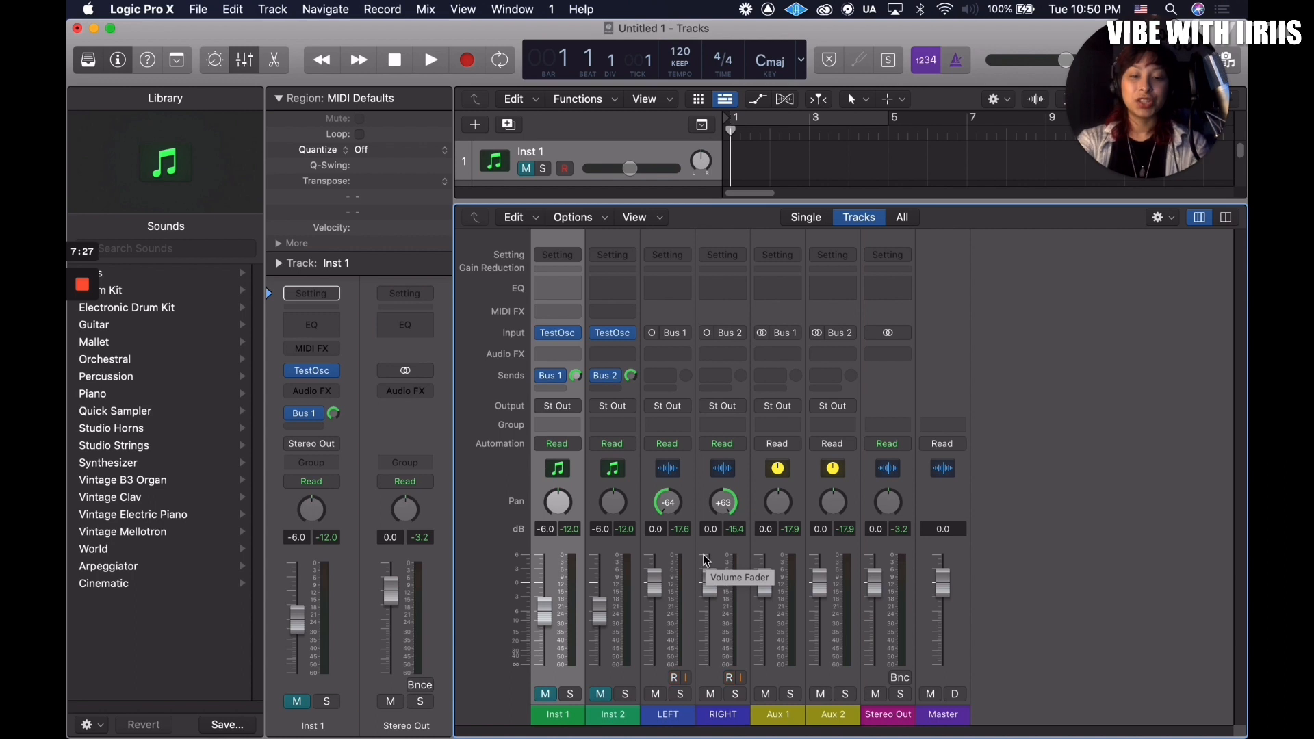
pyautogui.press('x')
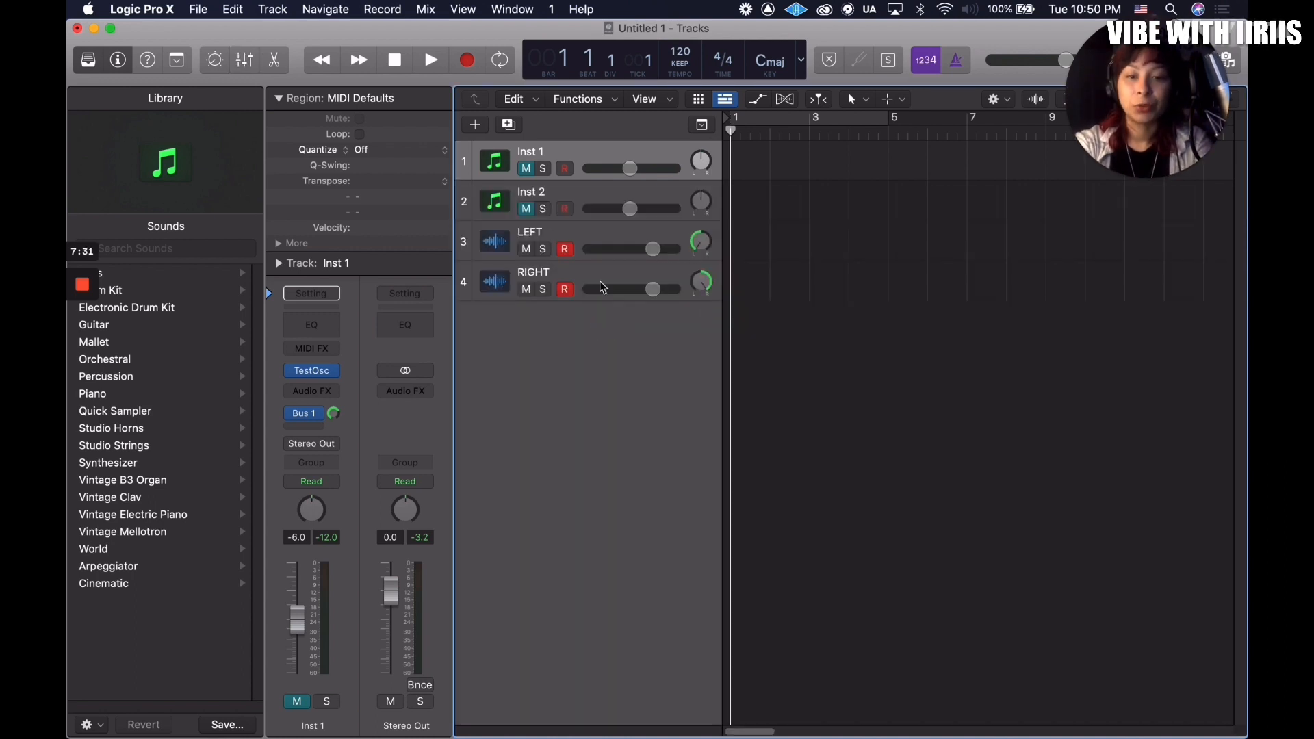
pyautogui.click(564, 288)
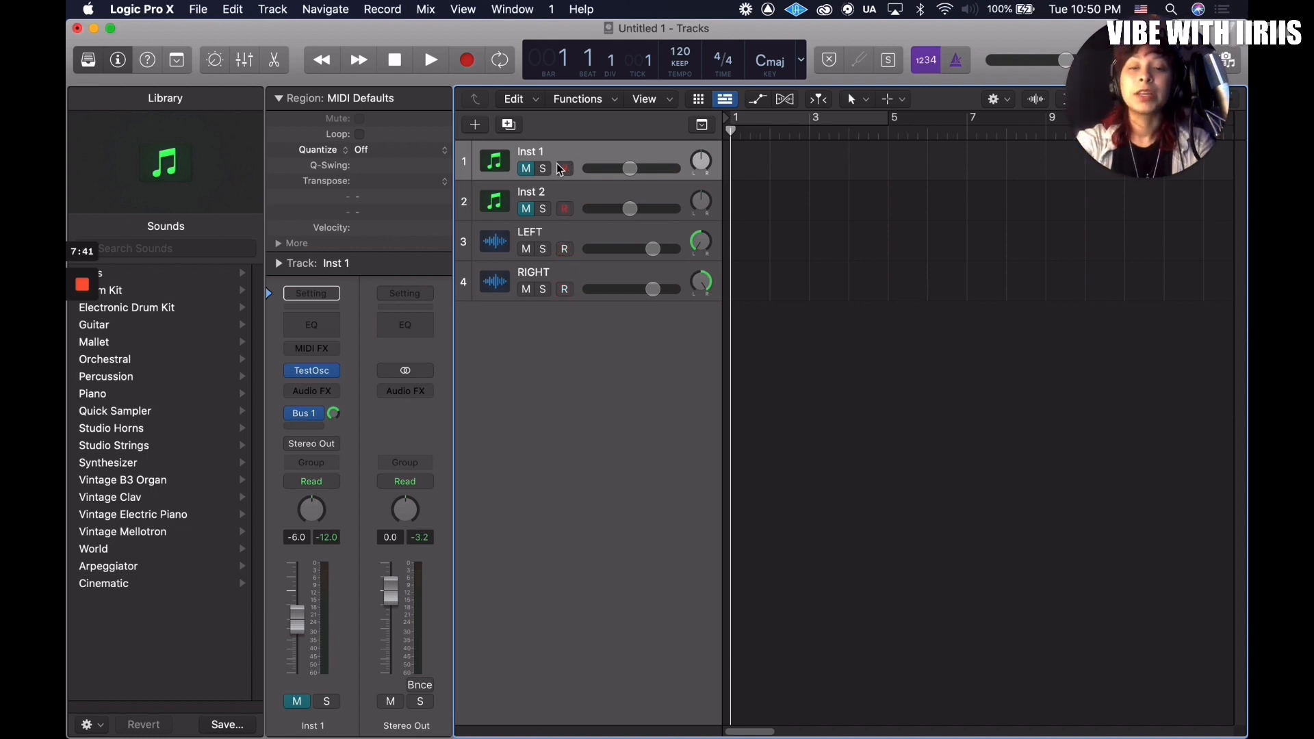
# Step: Unmute Inst 1 and Inst 2 and record their tones onto the LEFT and RIGHT tracks with the metronome turned off
pyautogui.click(526, 169)
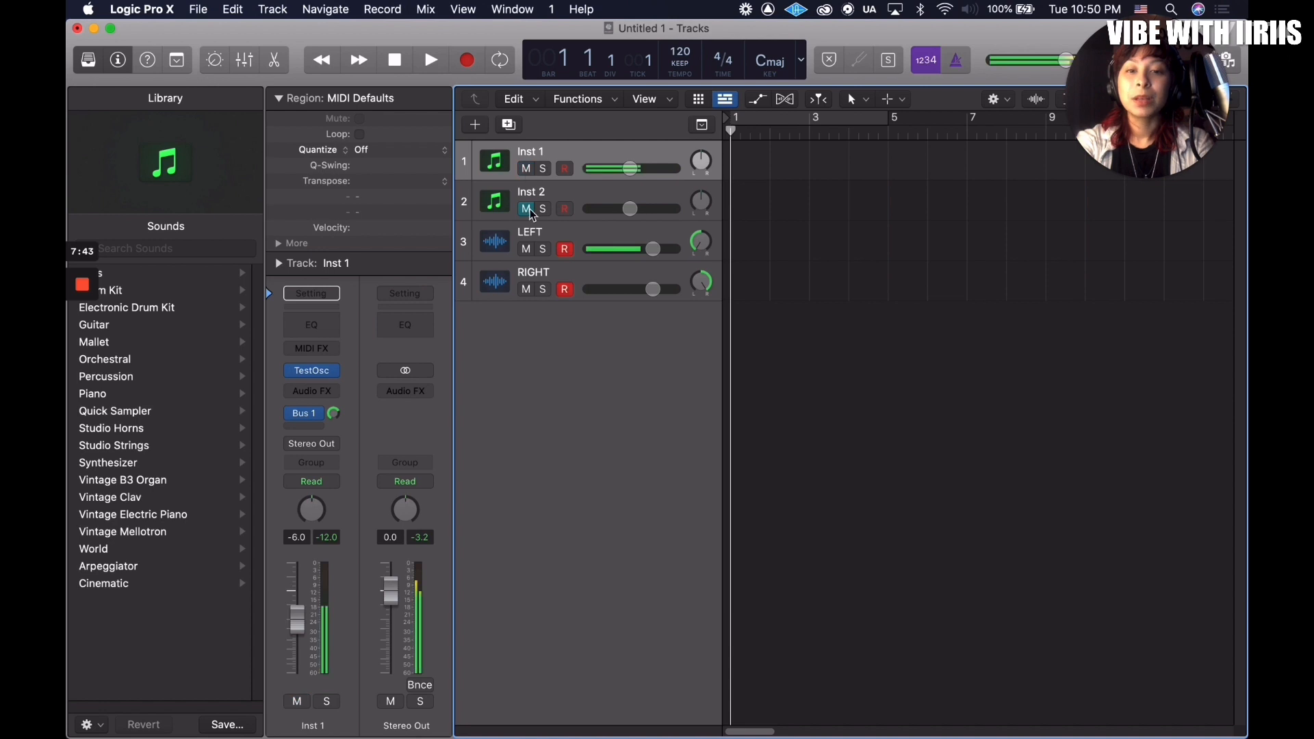
pyautogui.click(527, 209)
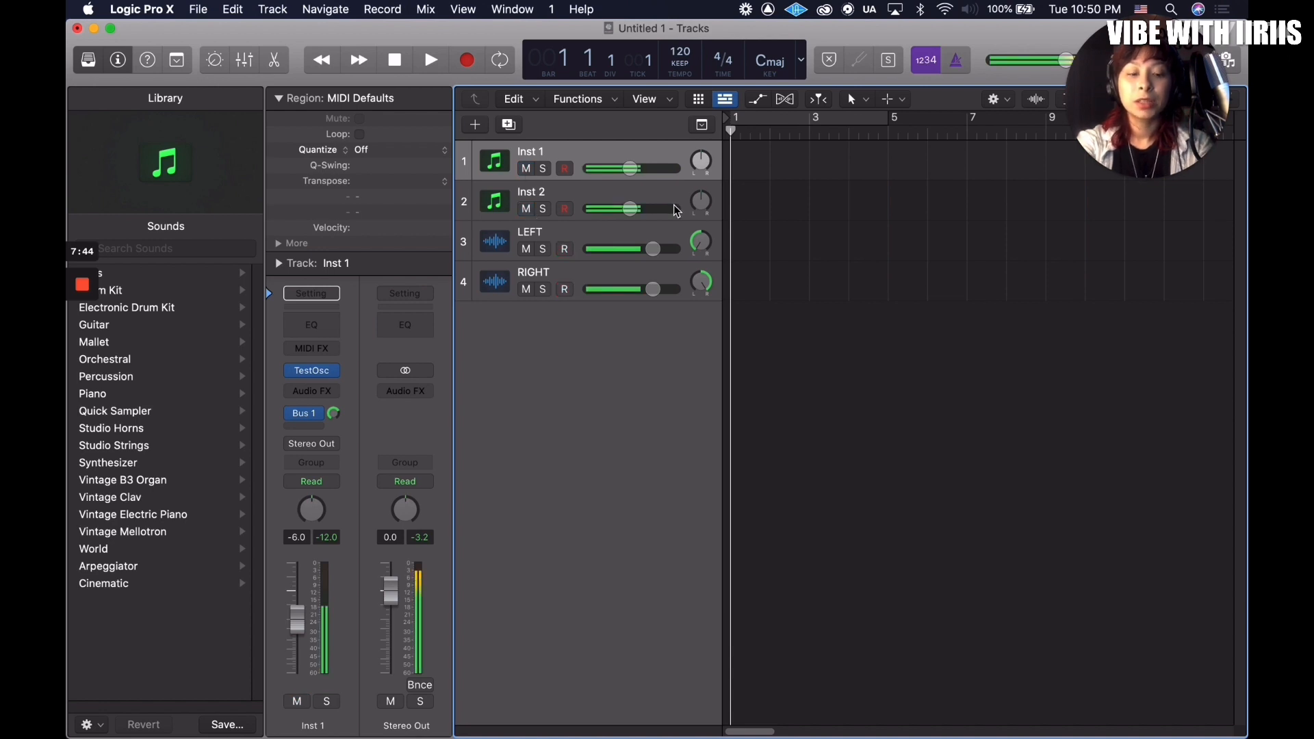
pyautogui.press('r')
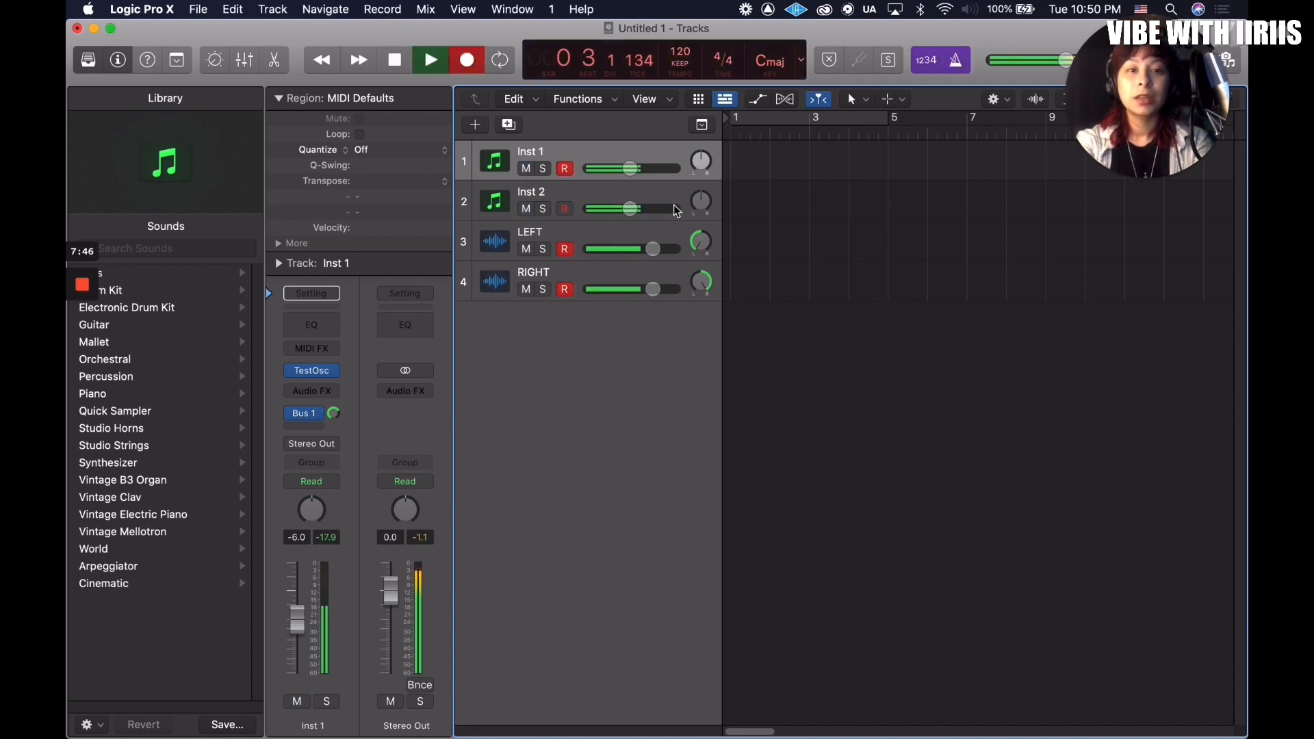
pyautogui.click(958, 63)
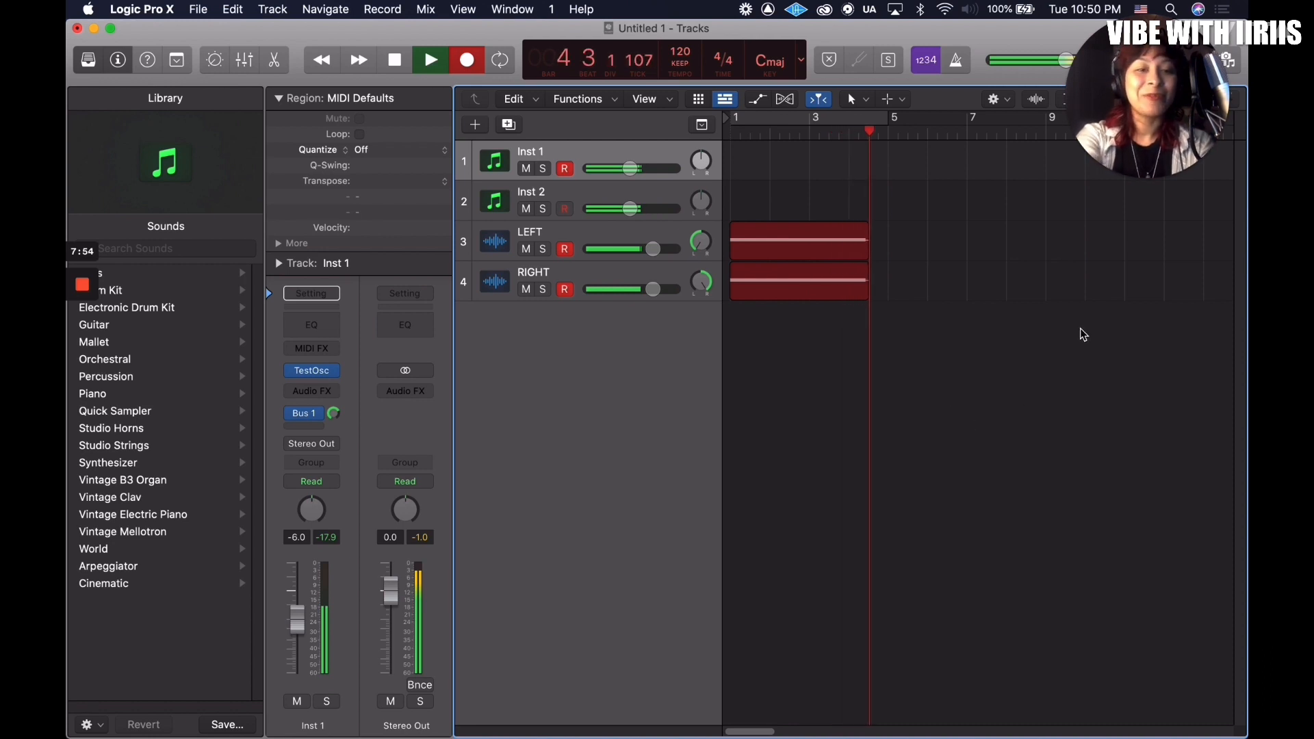
pyautogui.moveTo(1157, 145)
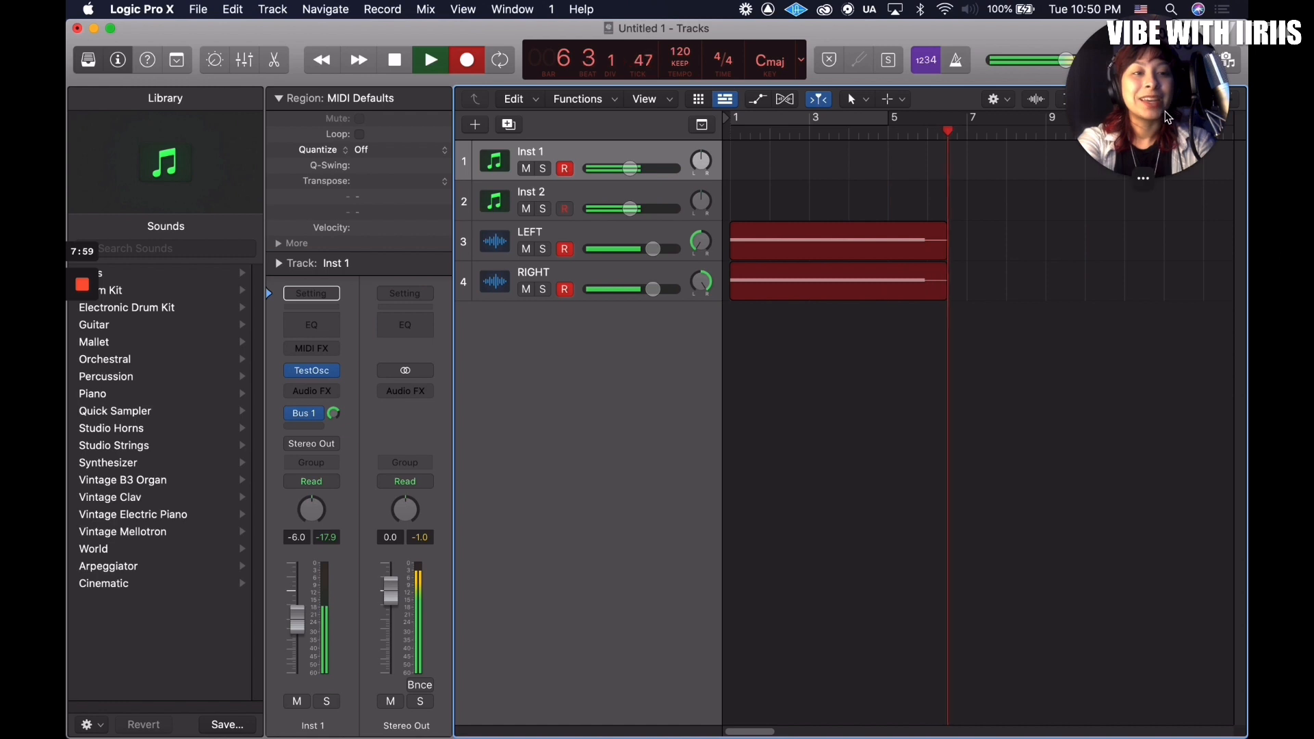
pyautogui.click(1160, 131)
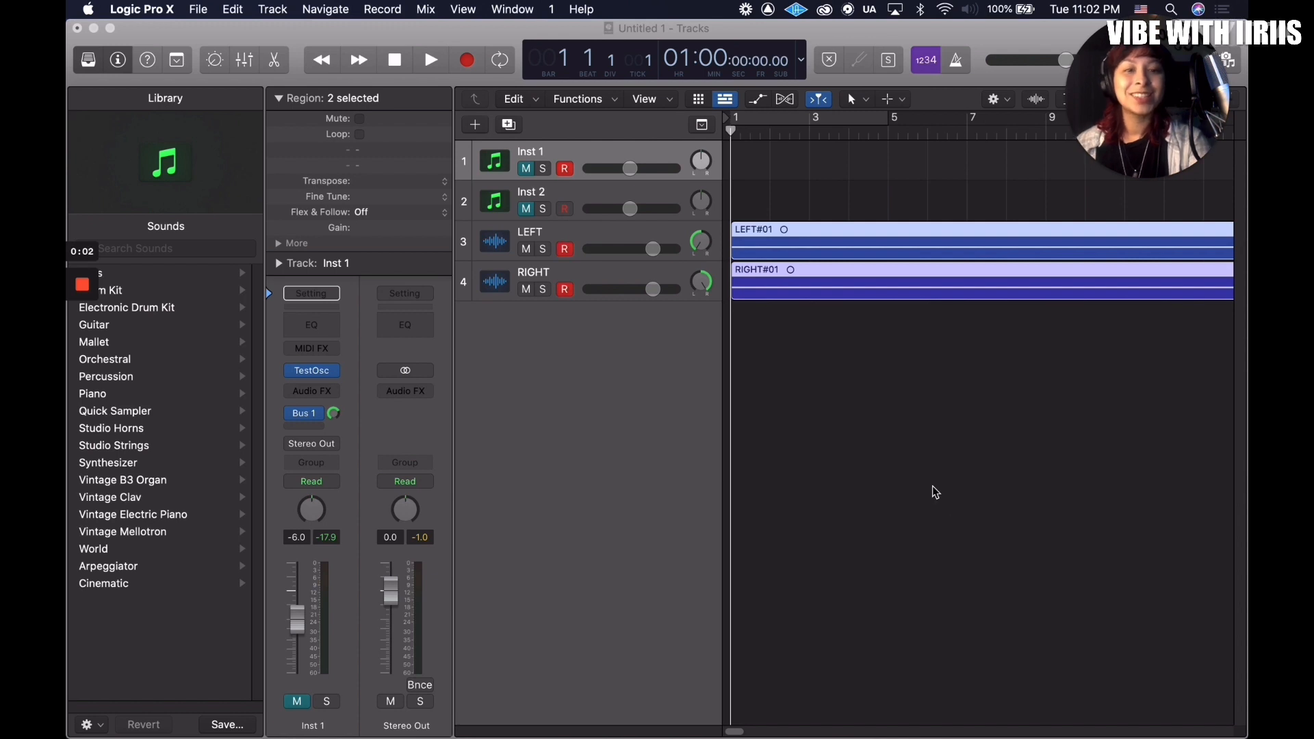
# Step: Inspect the full length of the recorded LEFT and RIGHT regions from start to end and briefly audition the Inst 1 tone
pyautogui.hscroll(10, 896, 472)
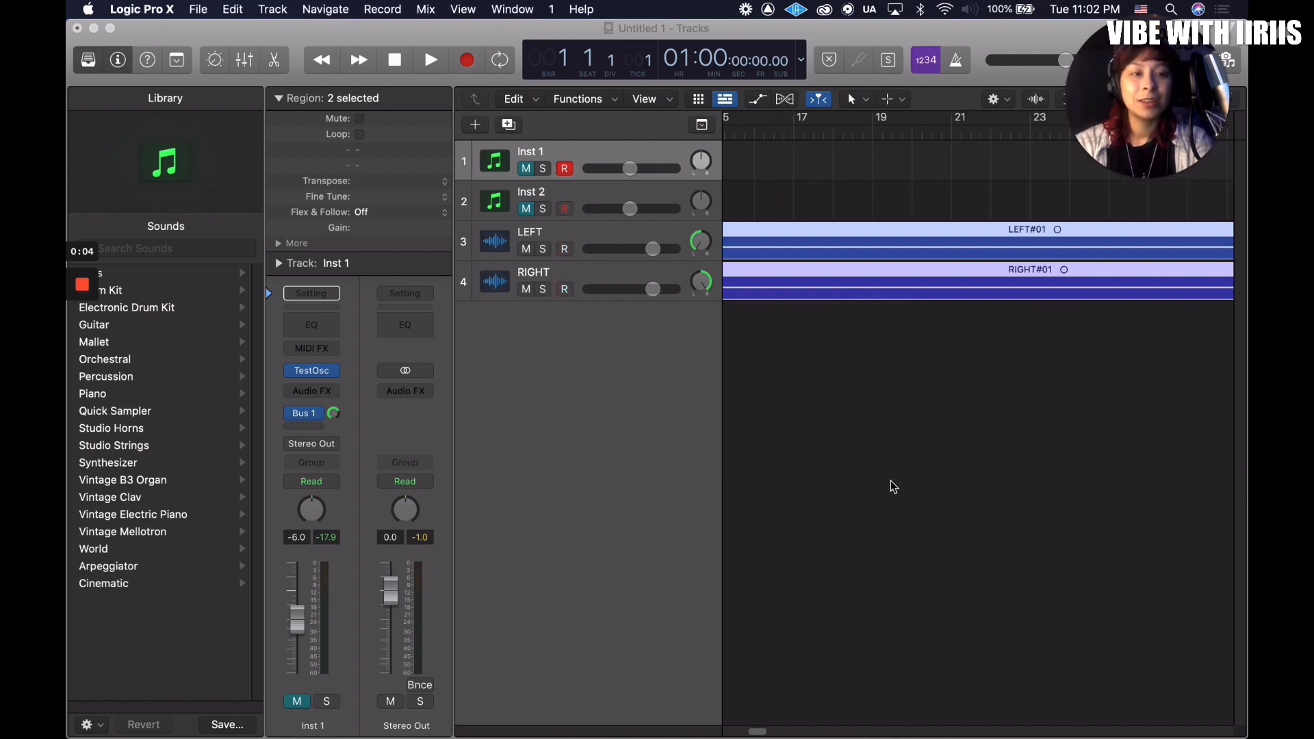
pyautogui.click(892, 476)
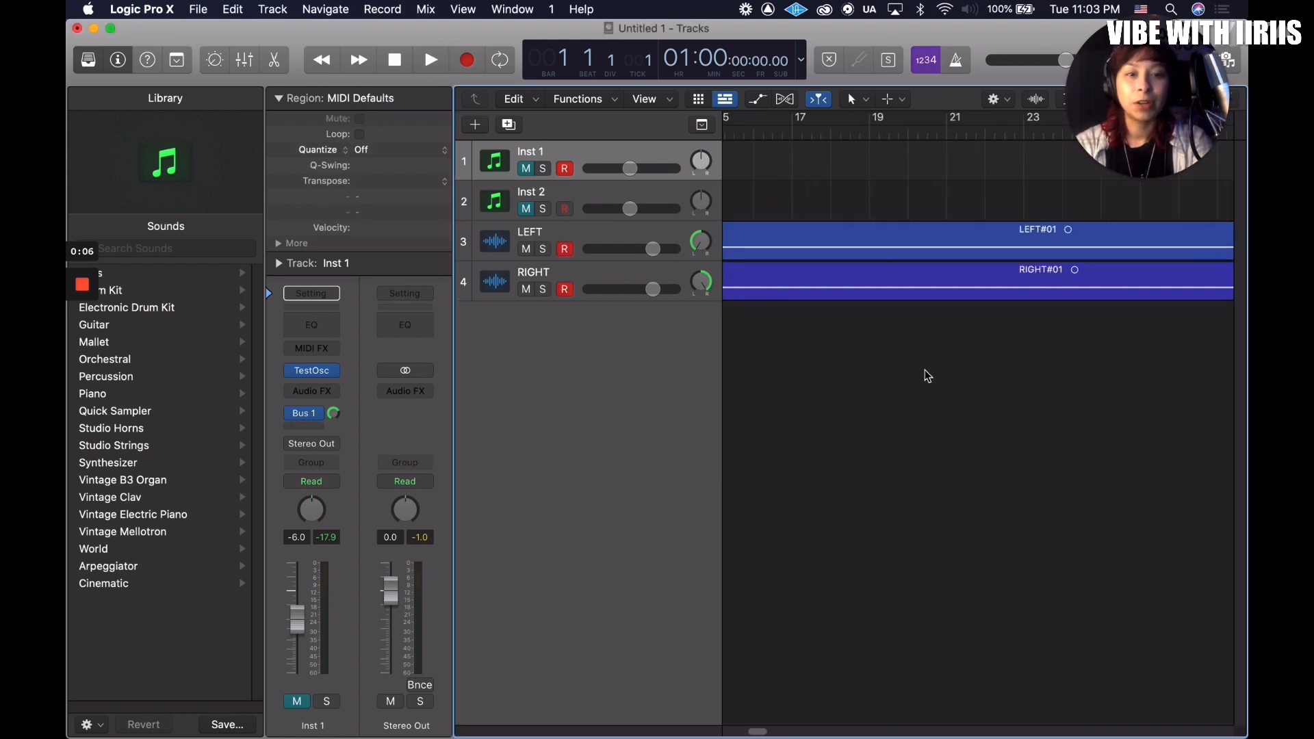
pyautogui.press('z')
pyautogui.moveTo(1159, 144)
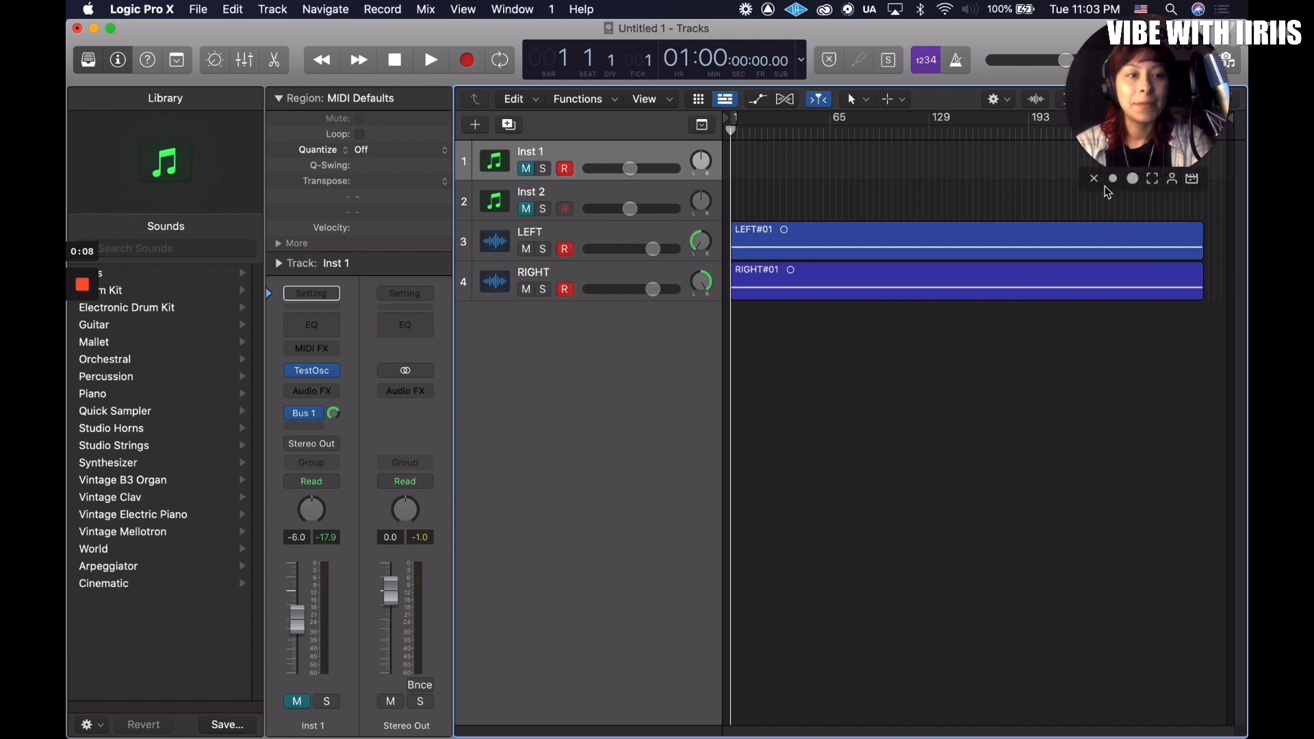
pyautogui.click(1012, 130)
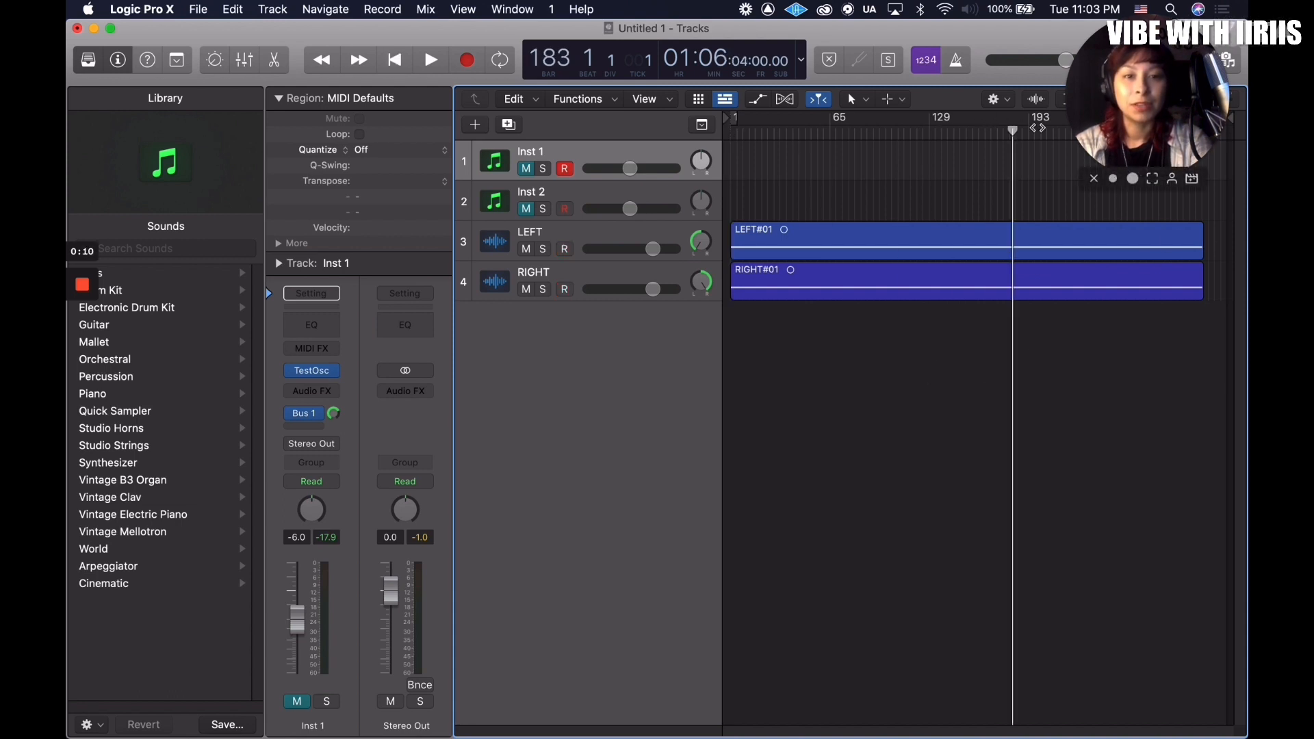
pyautogui.moveTo(1038, 128); pyautogui.dragTo(1202, 162)
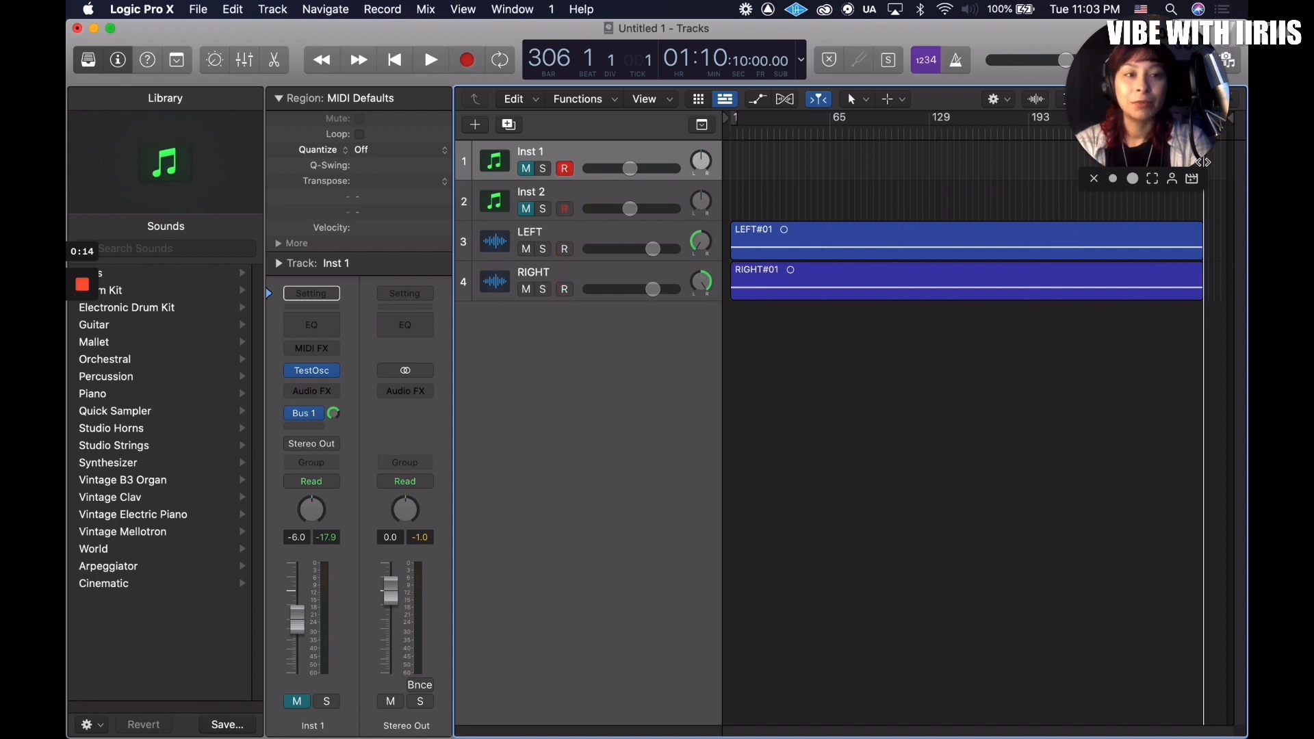
pyautogui.moveTo(1203, 162); pyautogui.dragTo(714, 187)
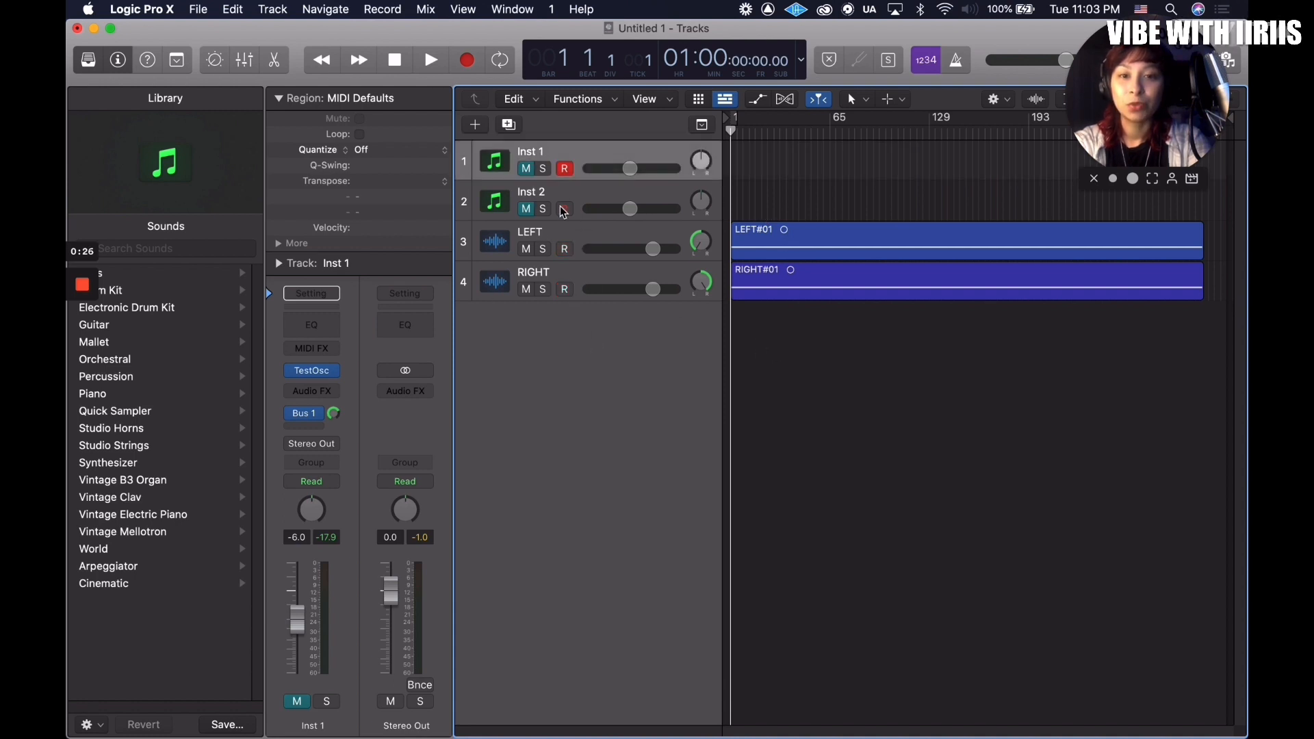
pyautogui.click(526, 173)
pyautogui.click(525, 172)
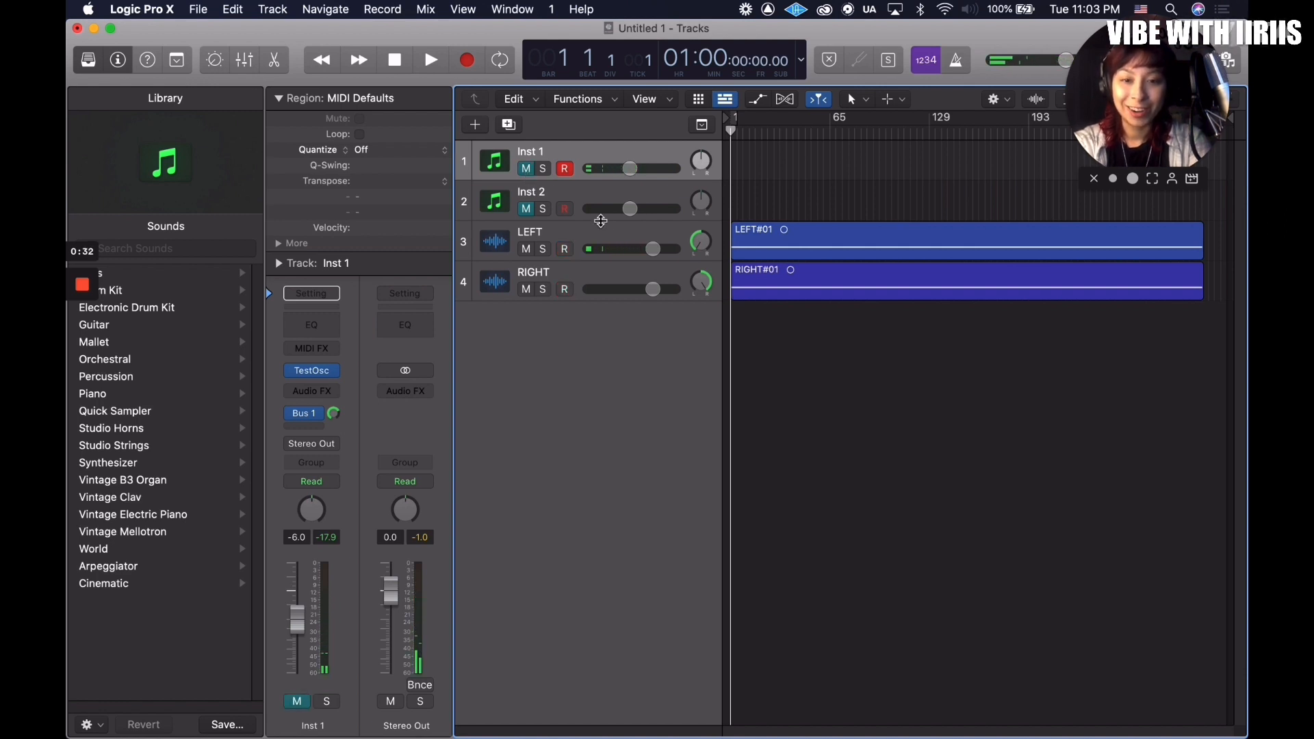
pyautogui.click(576, 235)
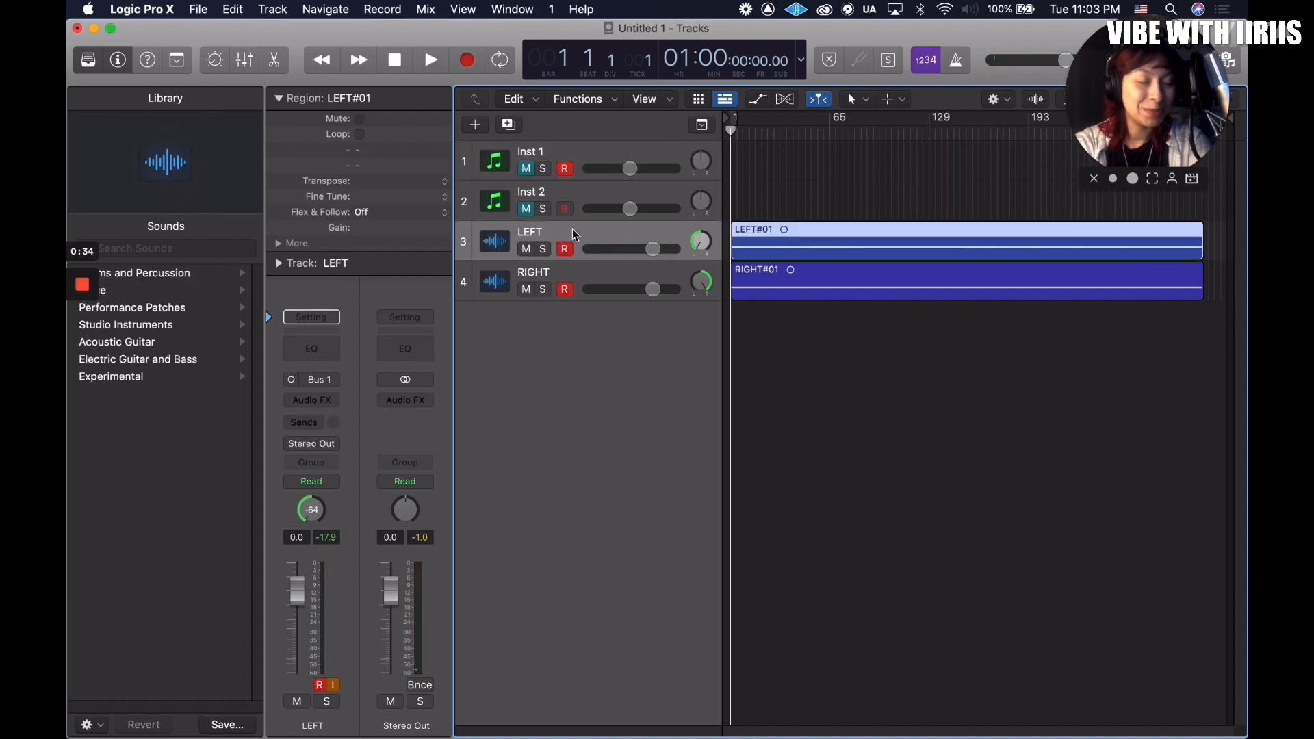
pyautogui.click(694, 240)
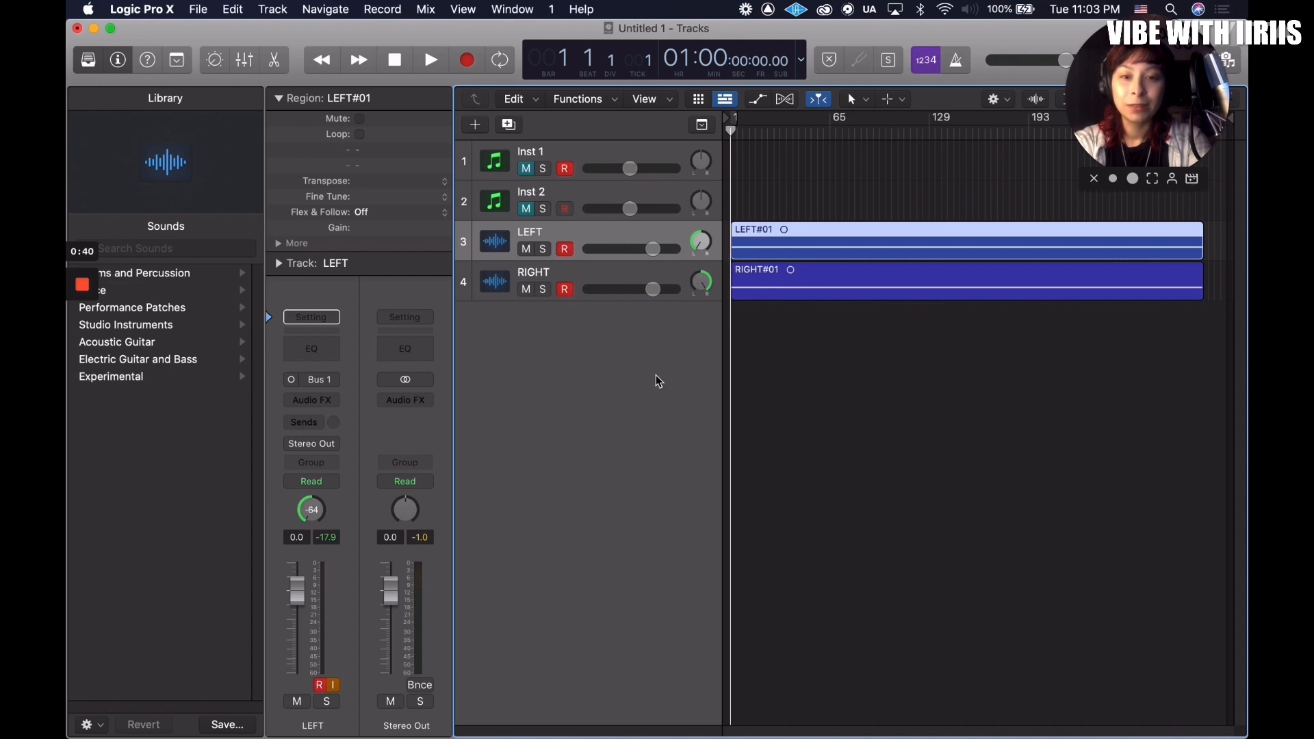
pyautogui.click(823, 362)
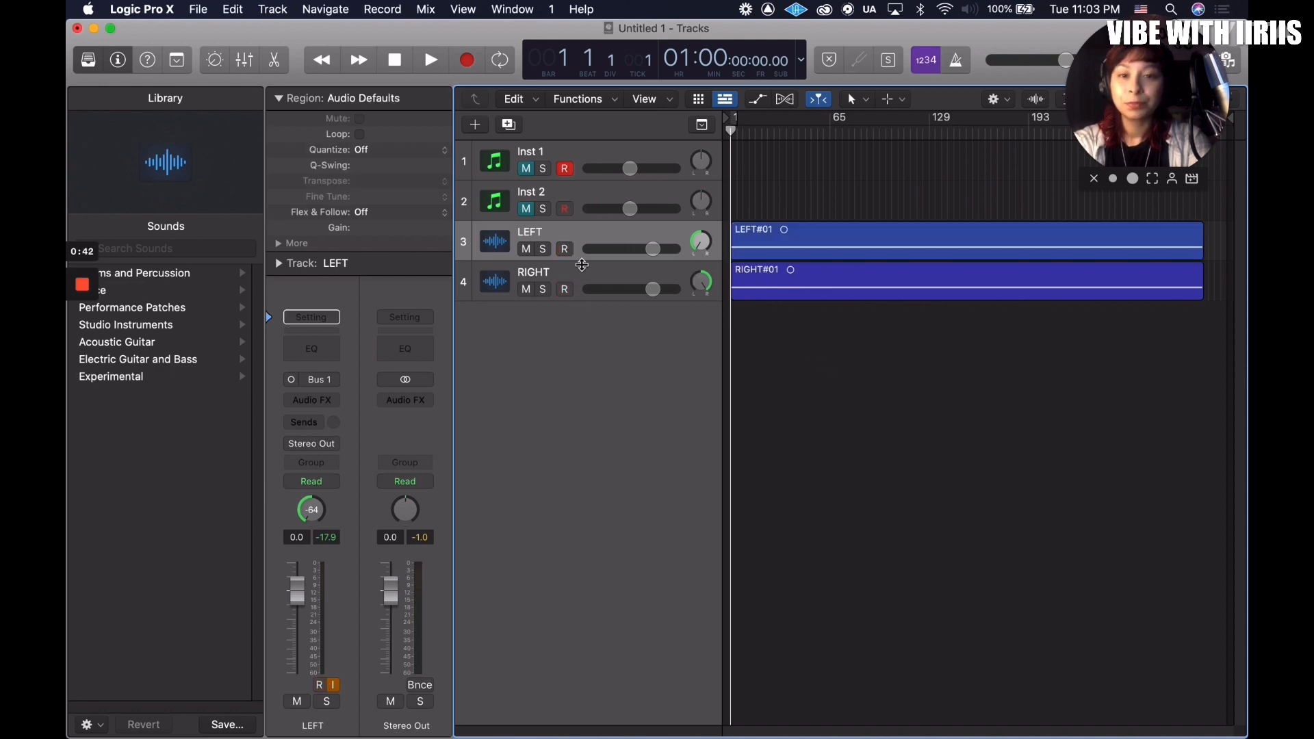
pyautogui.click(587, 280)
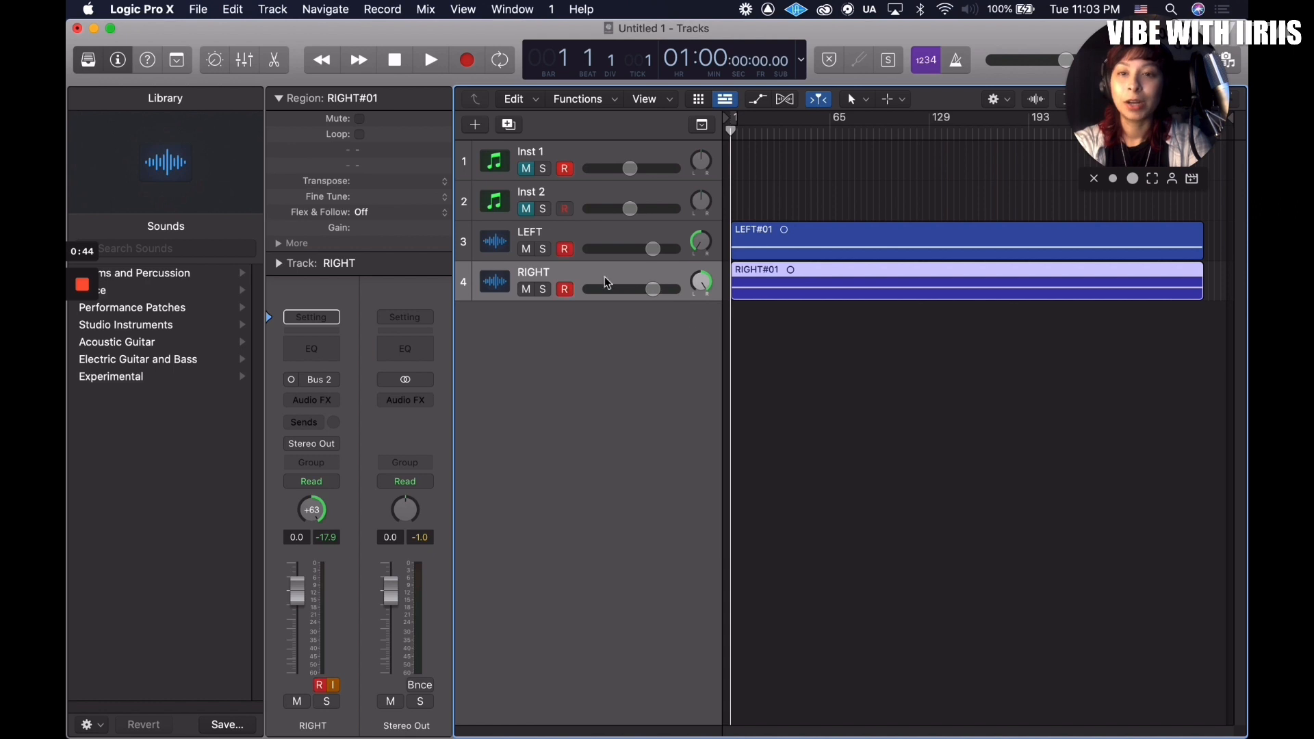
# Step: Open the project's tuning settings and set the software instrument pitch to -31.8 cents for 432.0 Hz tuning
pyautogui.click(383, 10)
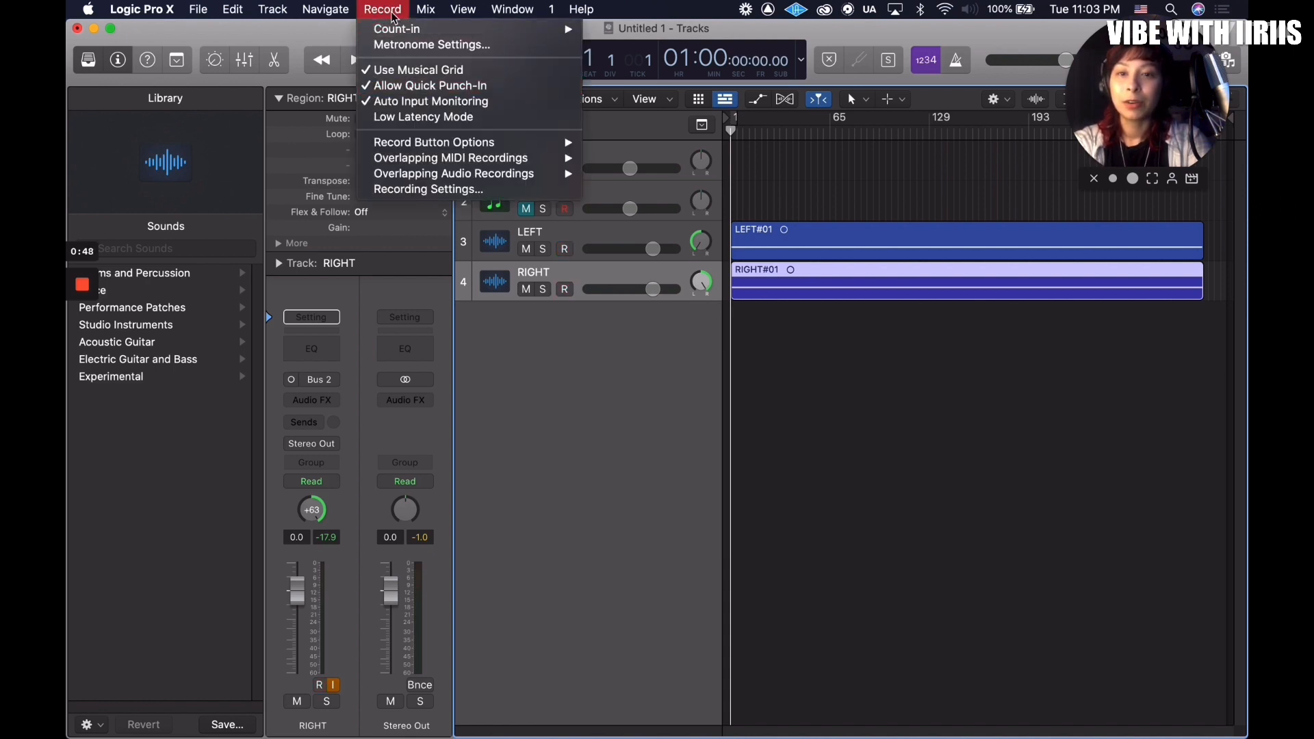
pyautogui.click(470, 191)
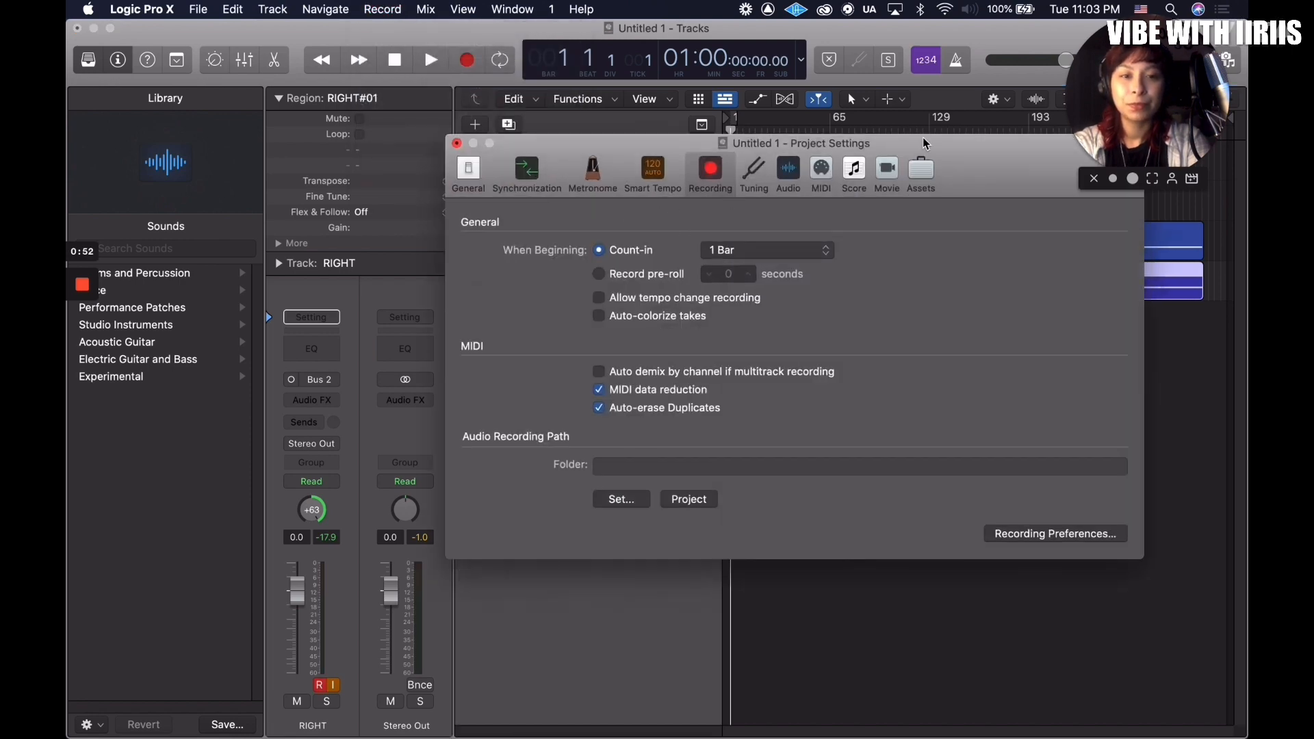
pyautogui.moveTo(925, 143); pyautogui.dragTo(873, 108)
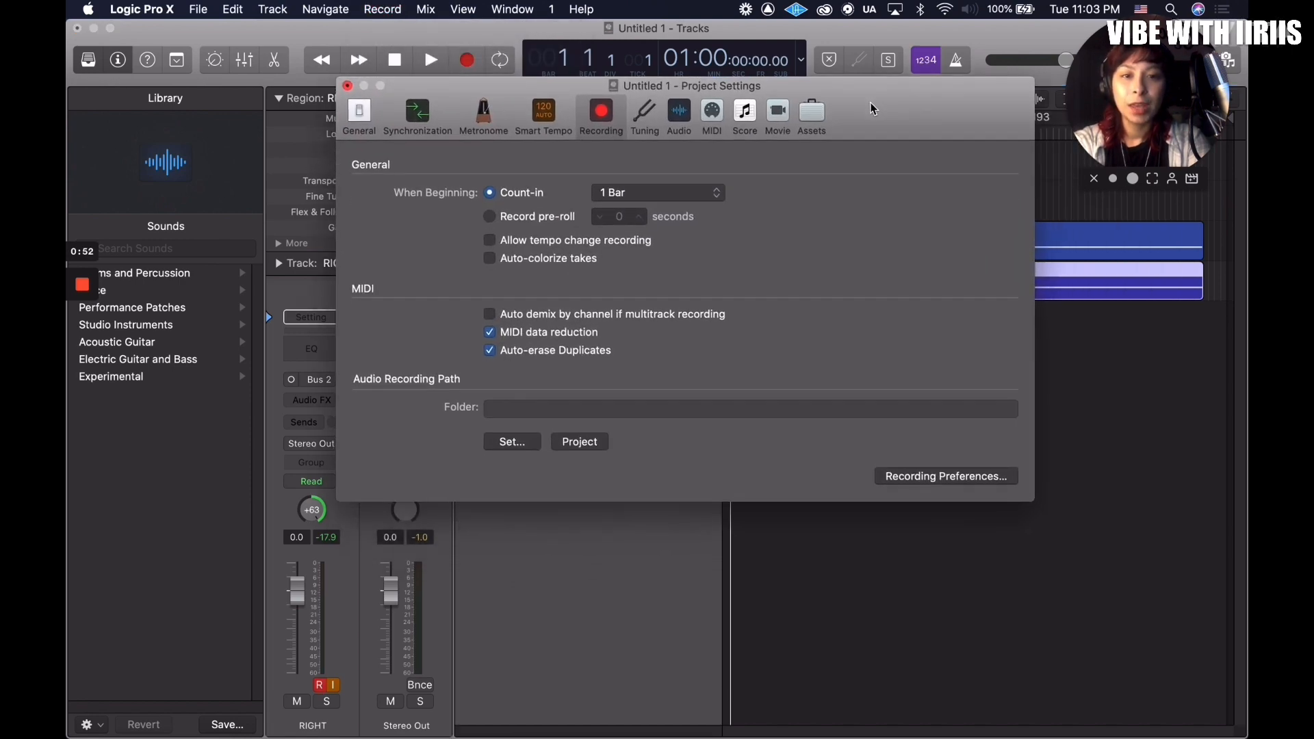
pyautogui.click(646, 120)
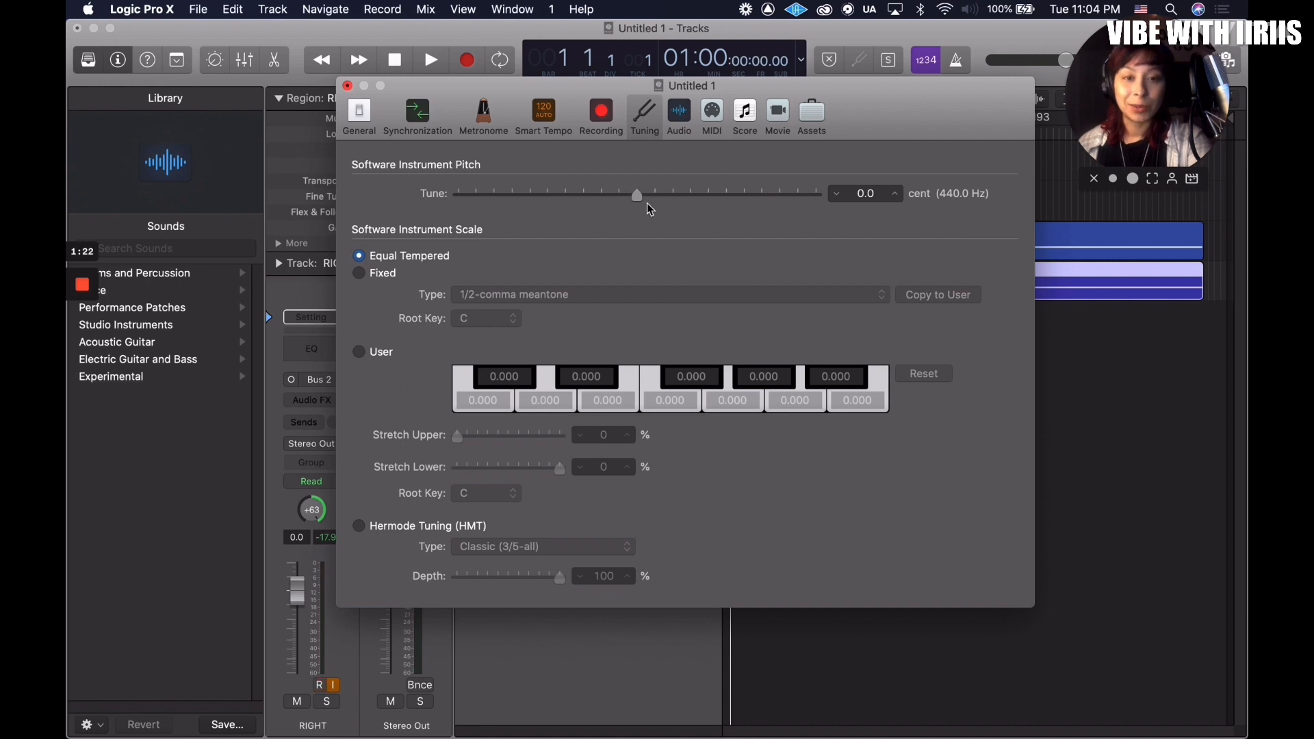
pyautogui.moveTo(634, 200); pyautogui.dragTo(585, 198)
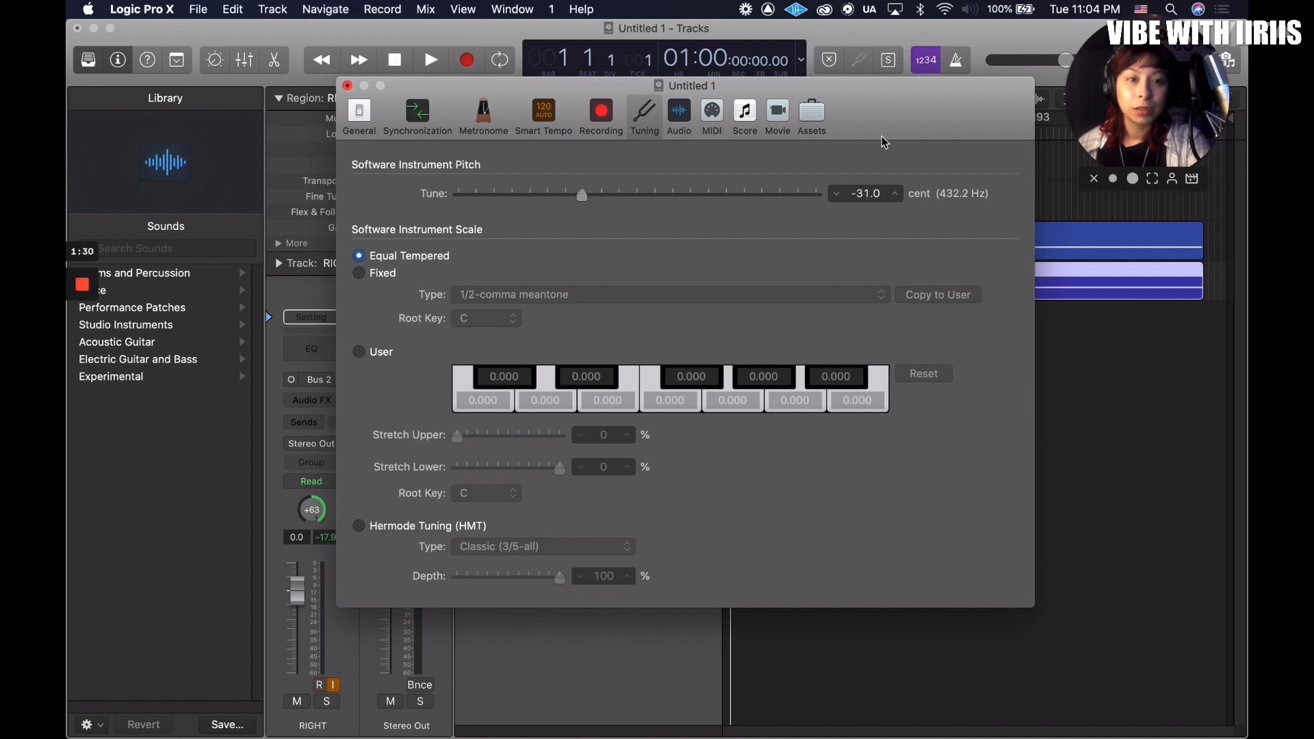
pyautogui.click(864, 195)
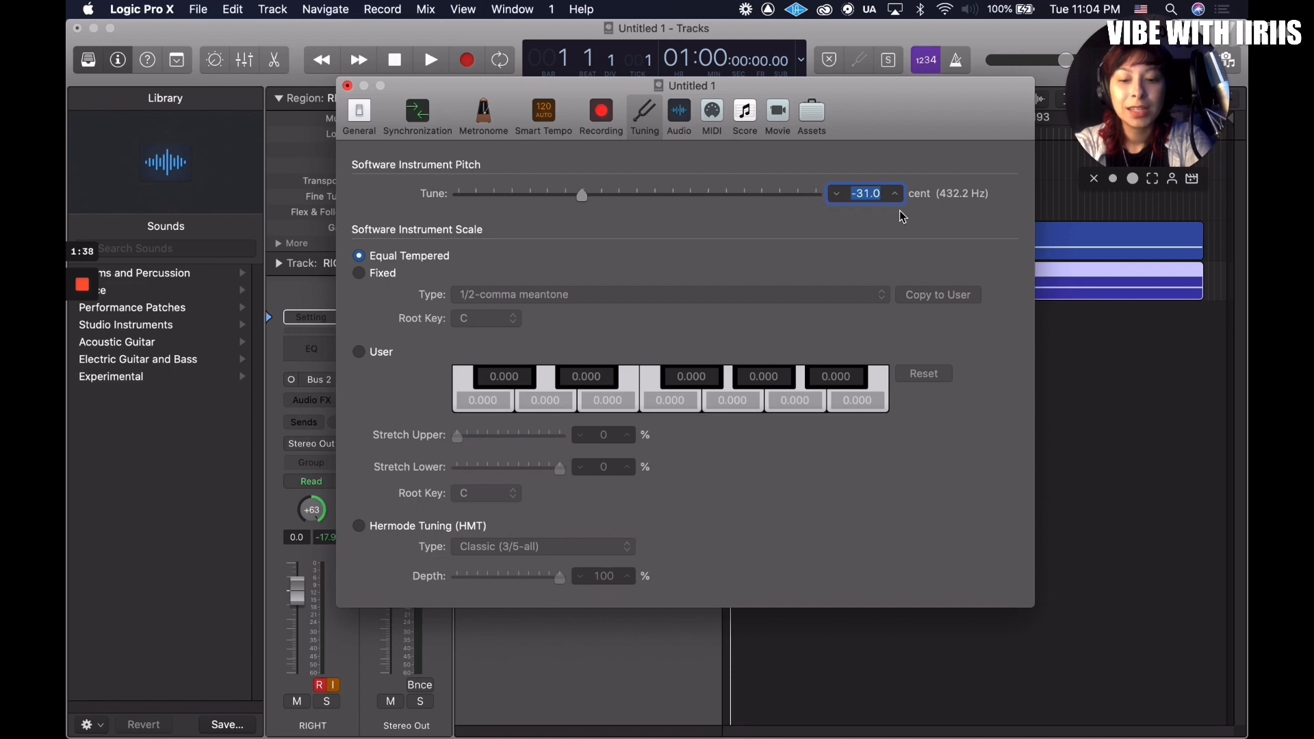
pyautogui.write('-31.8')
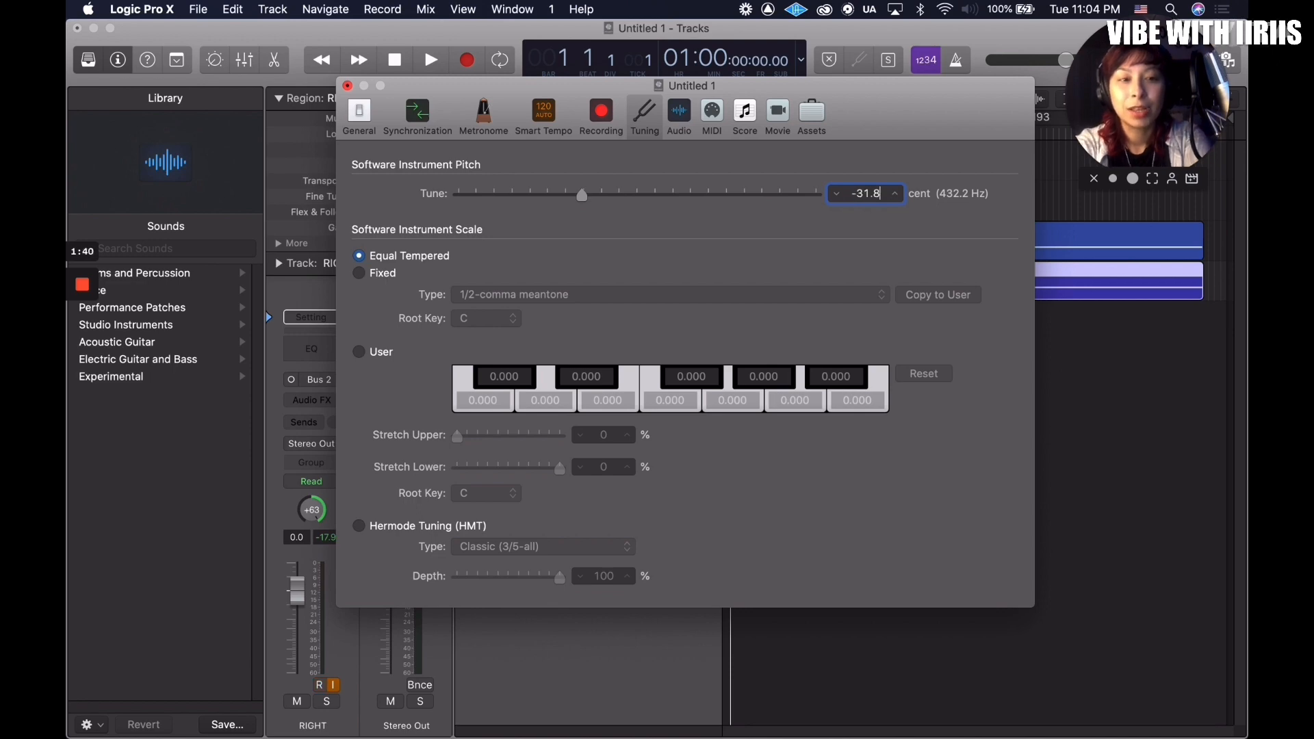
pyautogui.press('Return')
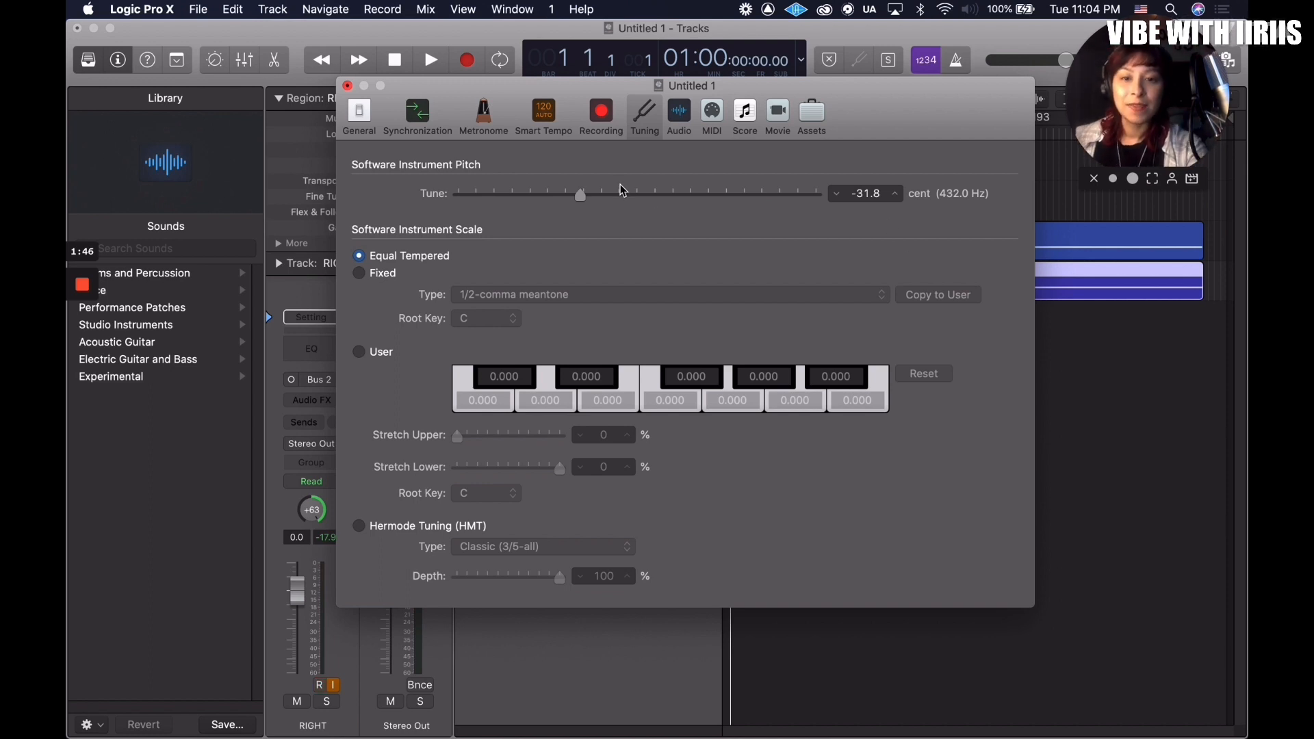
# Step: Switch the software instrument scale to Fixed with Bb / A# as the root key
pyautogui.click(361, 275)
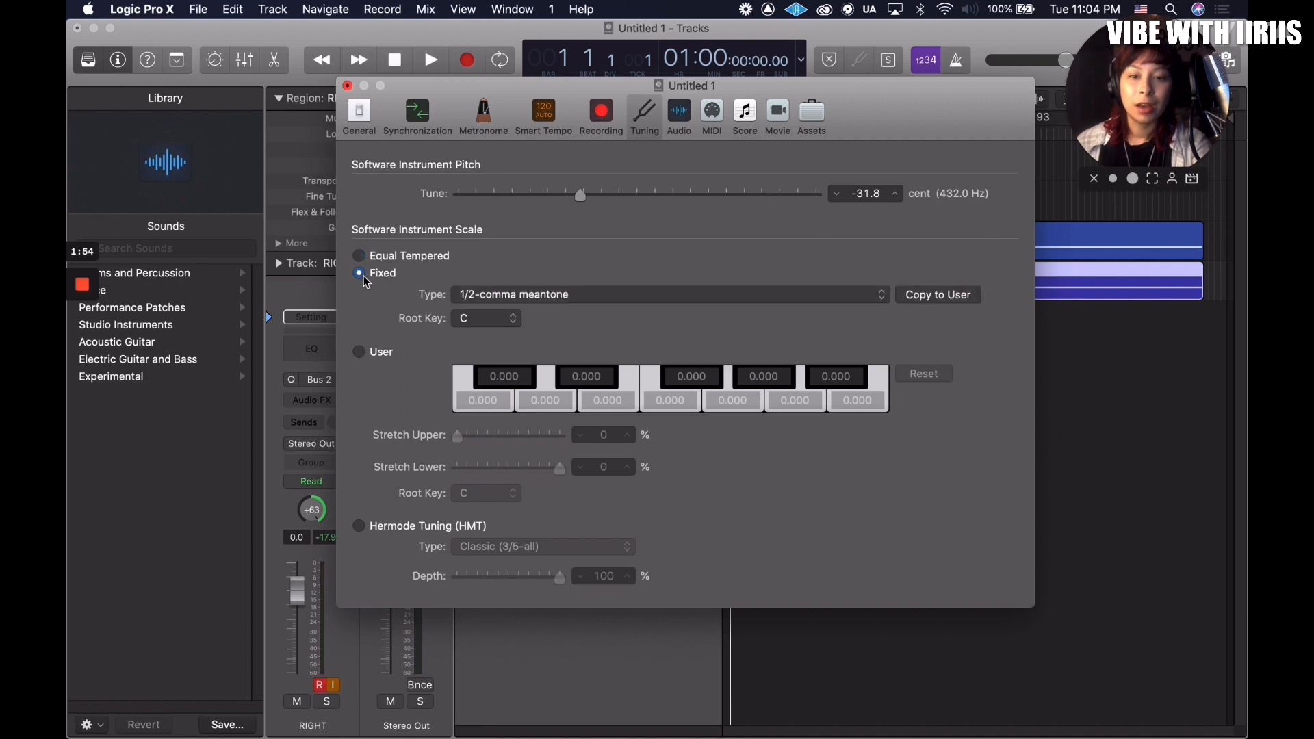
pyautogui.click(514, 320)
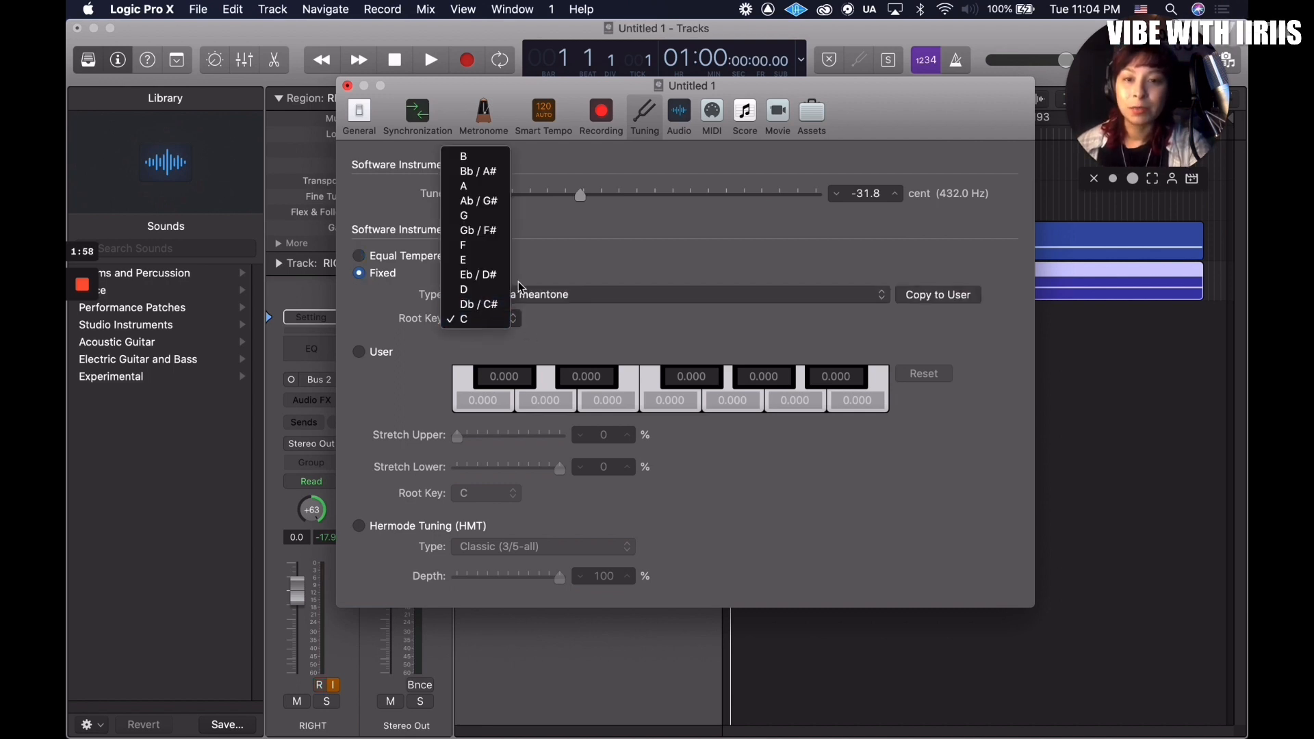
pyautogui.click(500, 172)
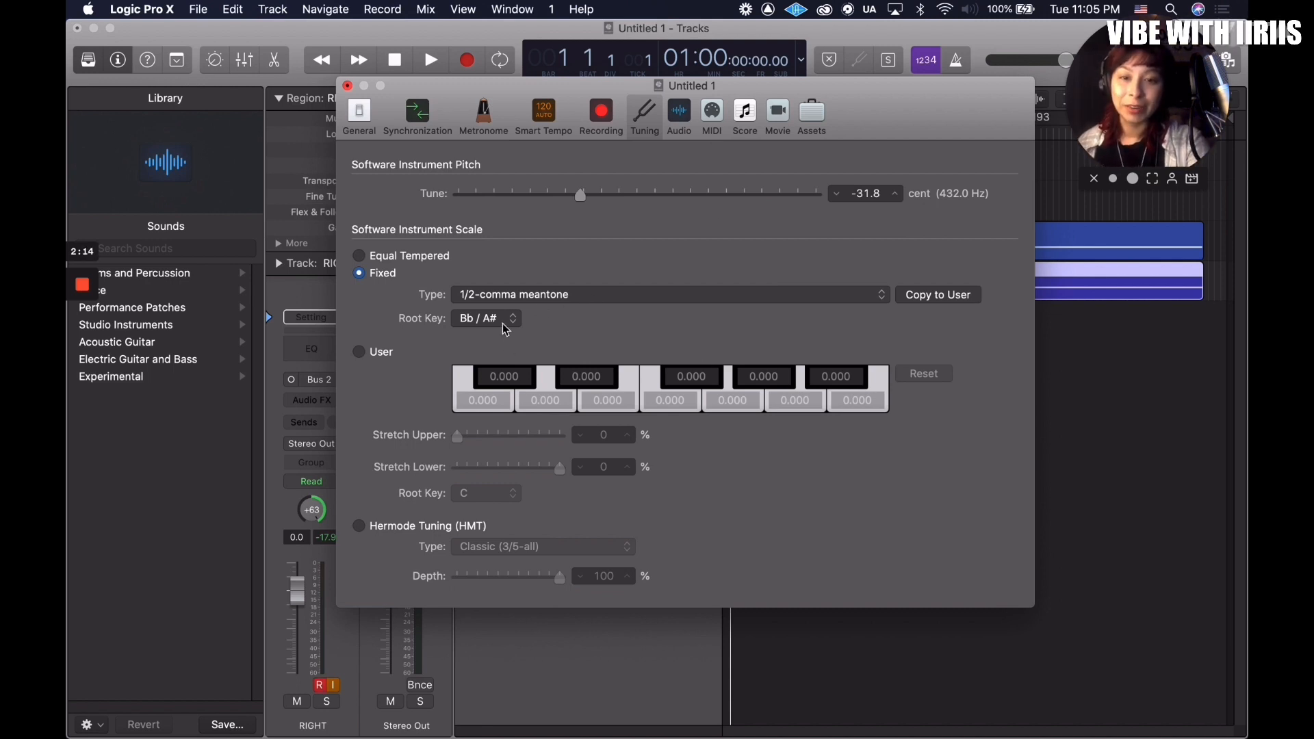
# Step: Set the fixed scale type to Tibetan Ceremonial, empirical, and copy it to the User scale before closing the project settings
pyautogui.click(740, 304)
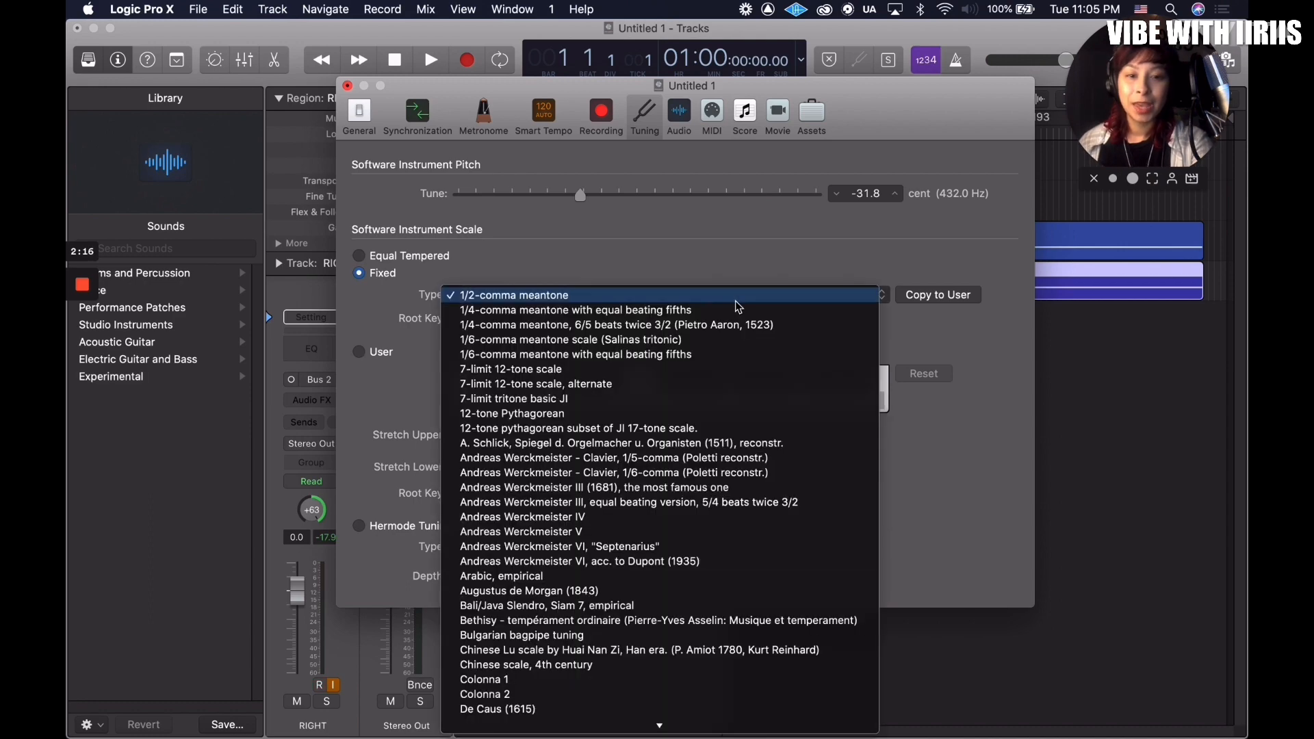
pyautogui.click(519, 299)
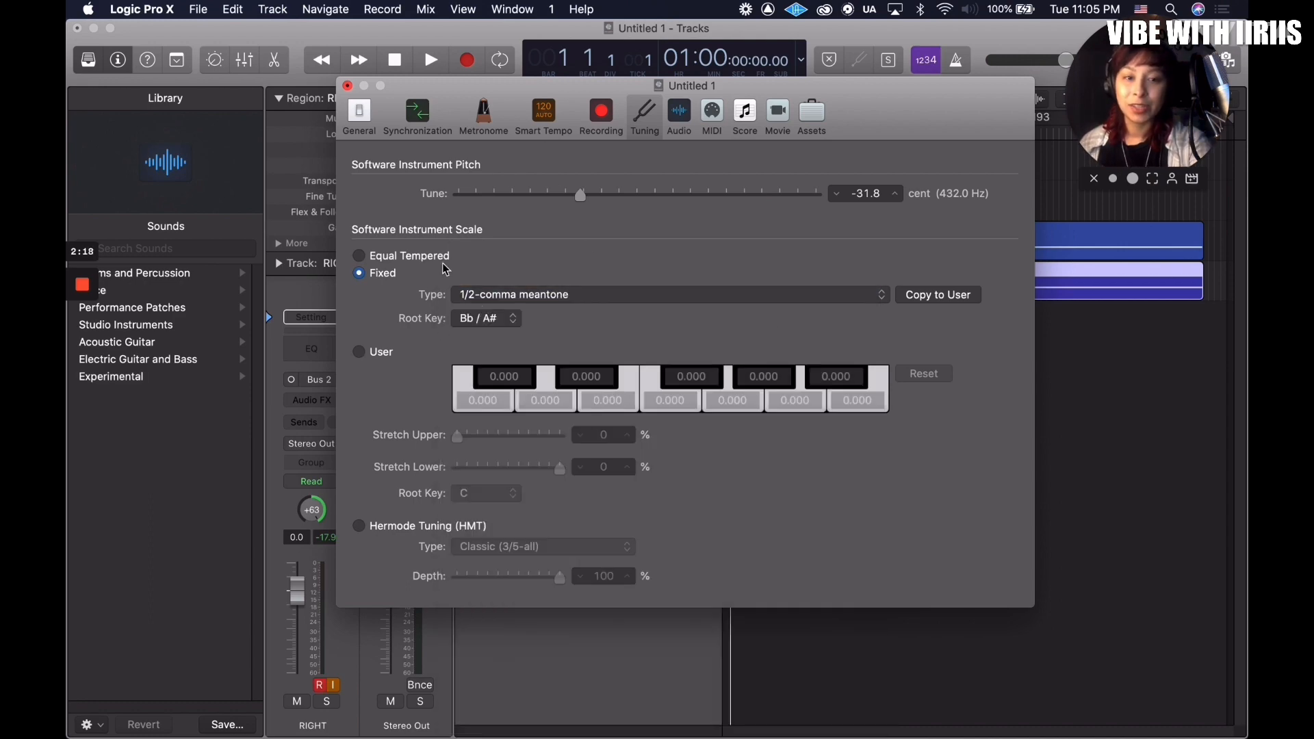
pyautogui.click(519, 295)
pyautogui.moveTo(646, 724)
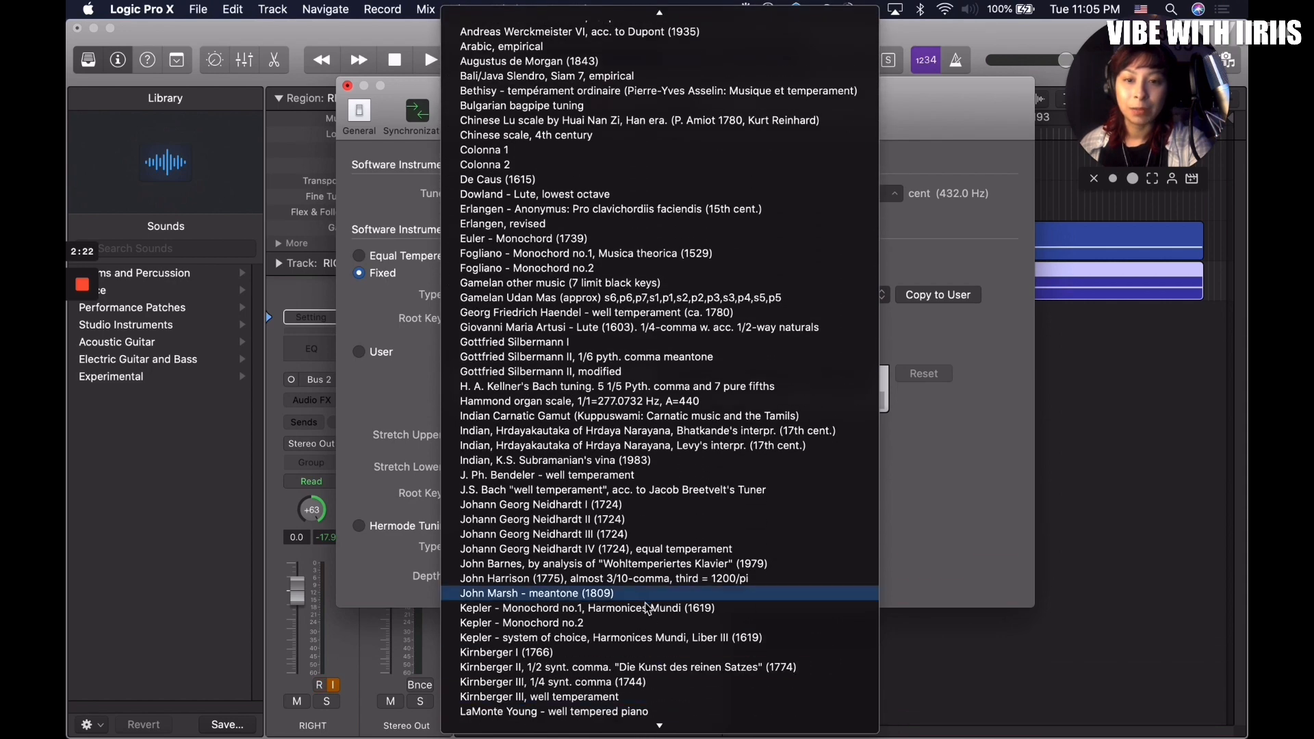
pyautogui.moveTo(689, 731)
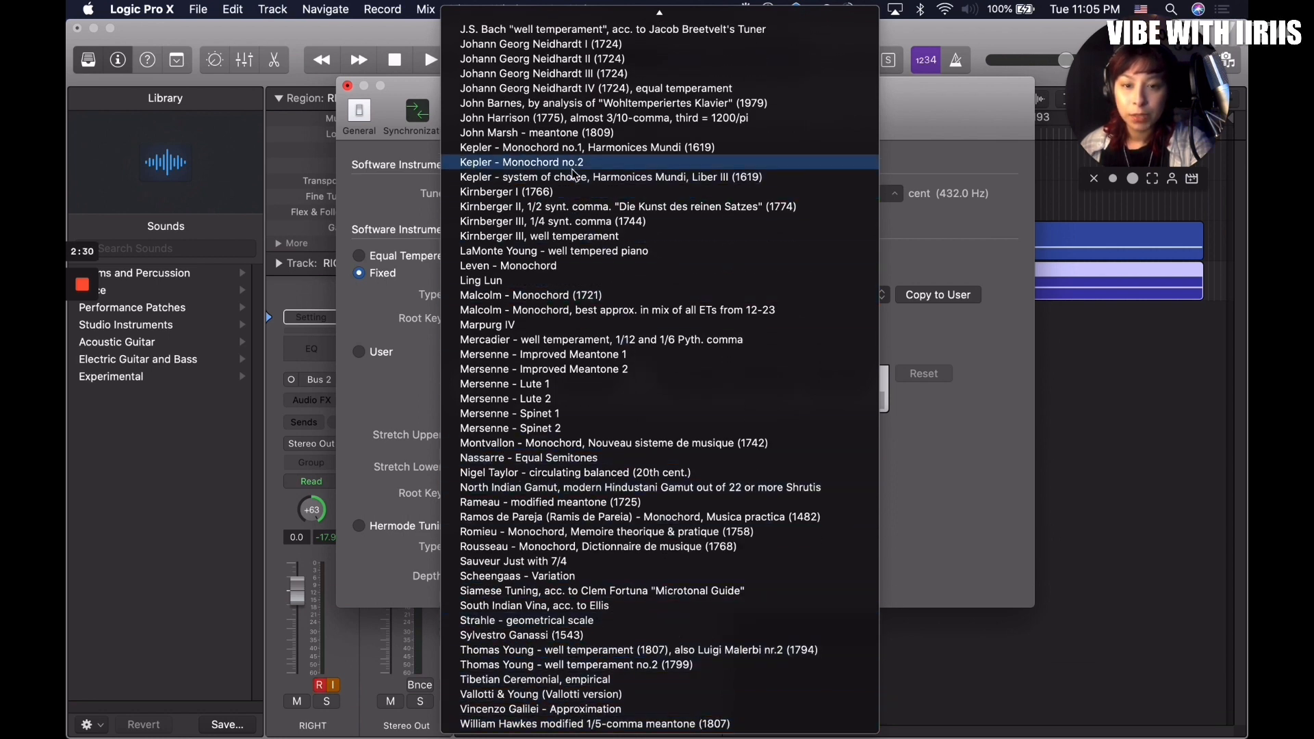
pyautogui.click(977, 443)
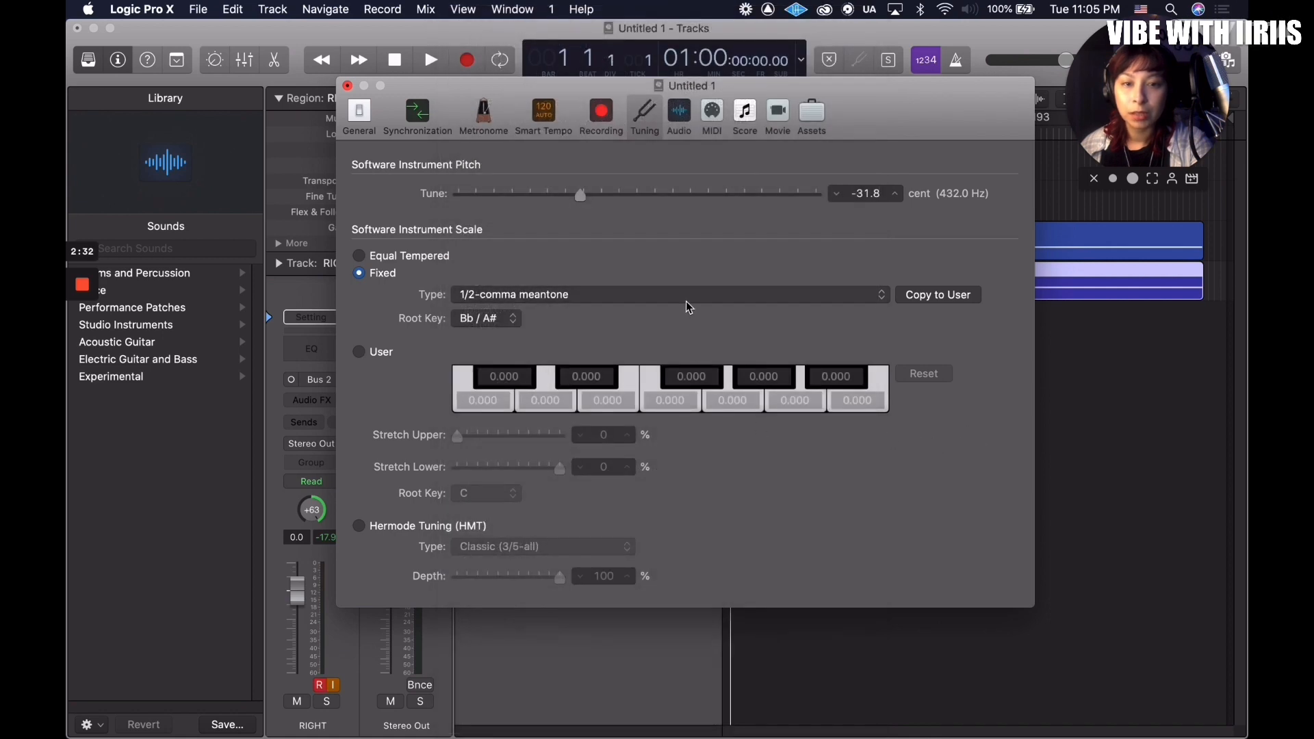
pyautogui.click(689, 307)
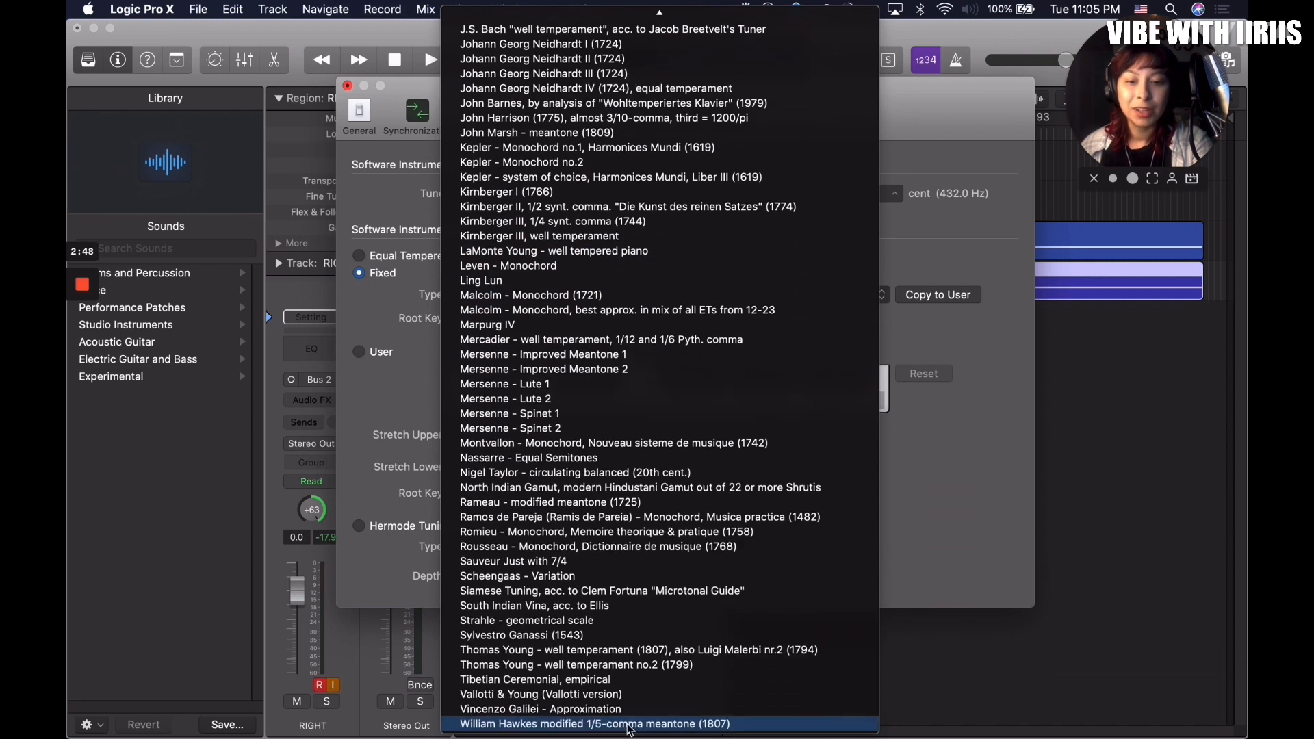
pyautogui.click(641, 687)
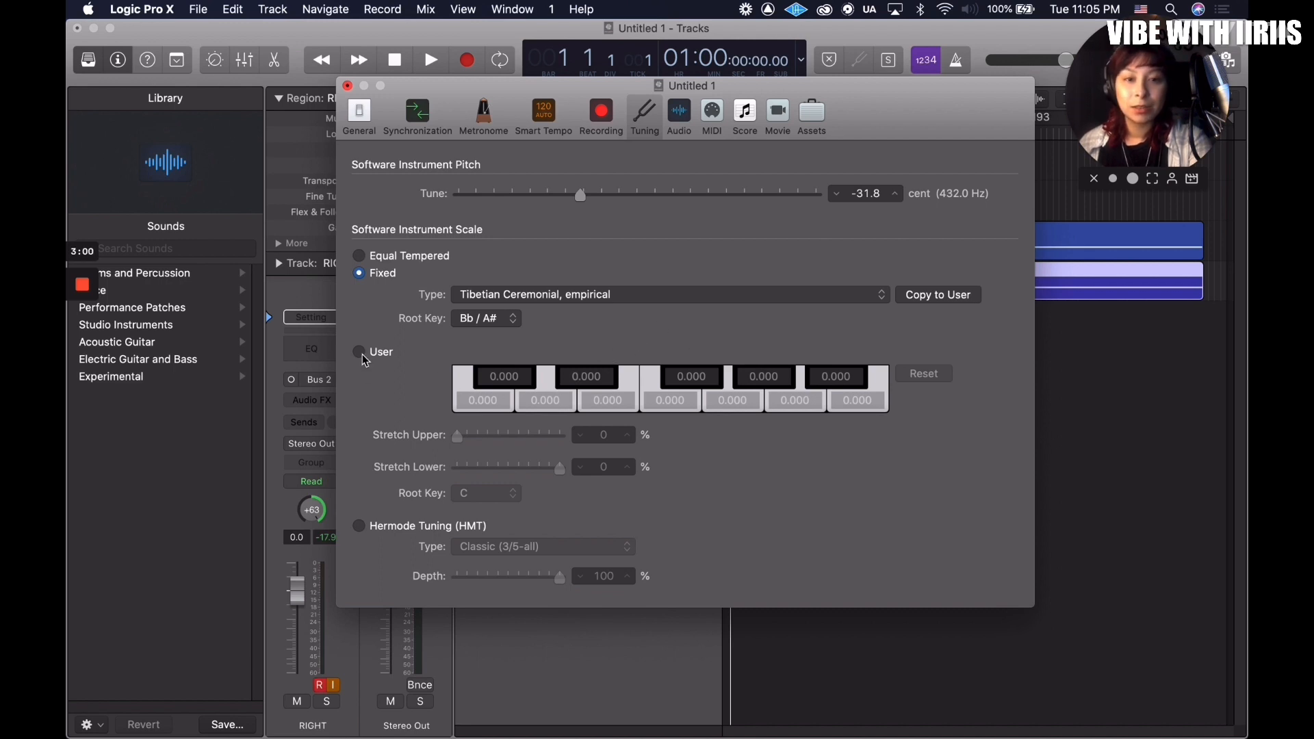
pyautogui.click(971, 294)
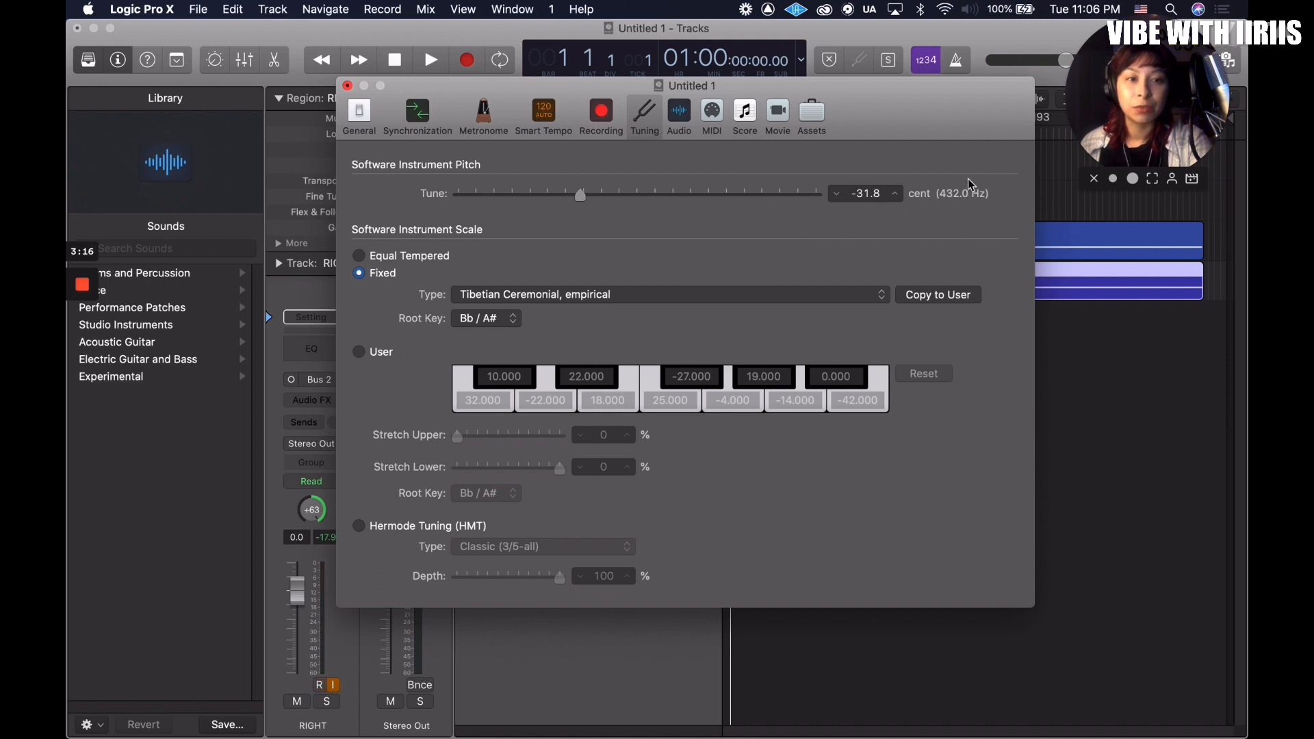
pyautogui.click(348, 87)
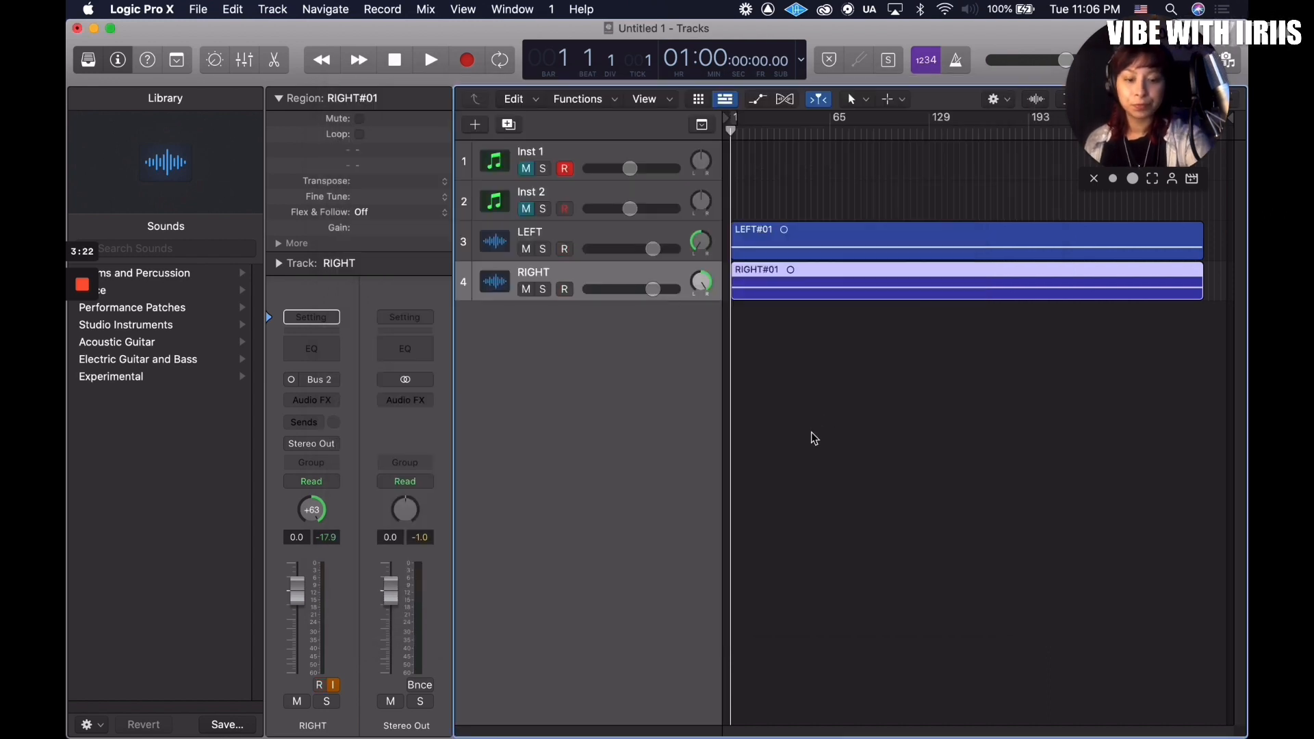
# Step: Audition the recorded LEFT and RIGHT tones briefly and return the playhead to the start
pyautogui.press('space')
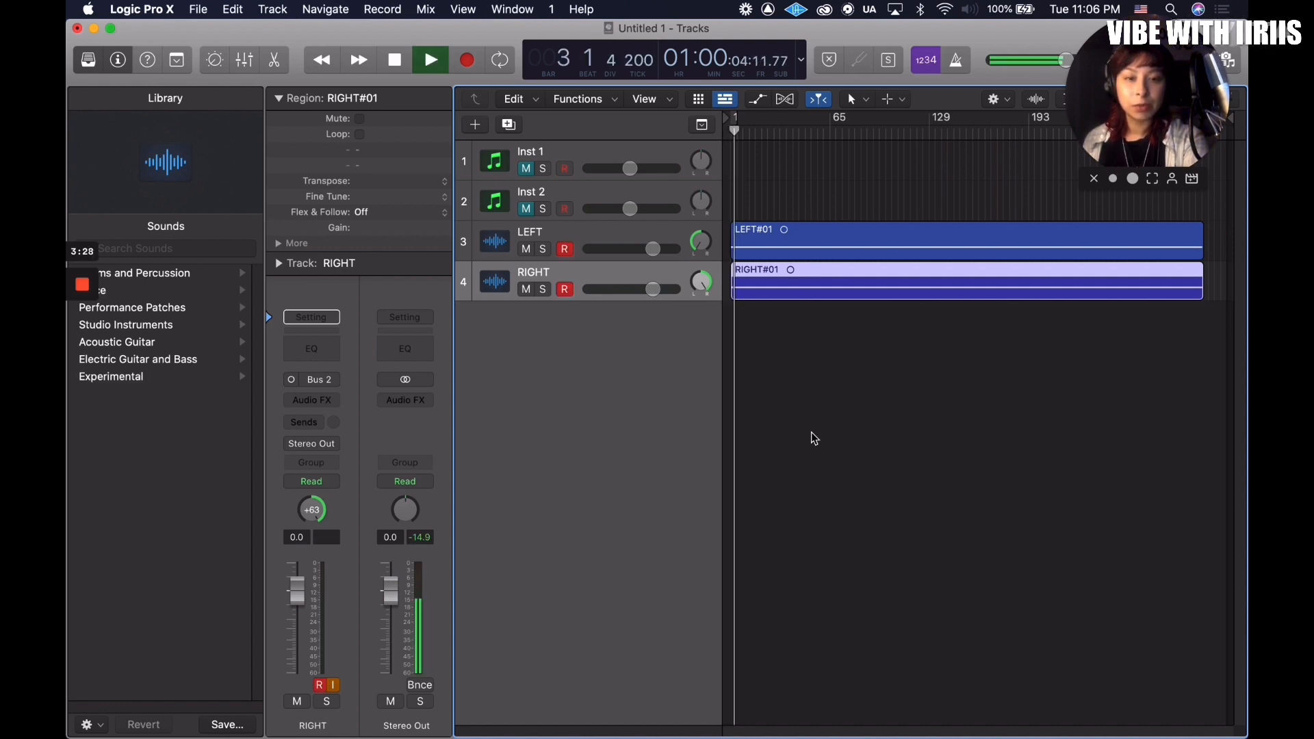
pyautogui.press('space')
pyautogui.press('Return')
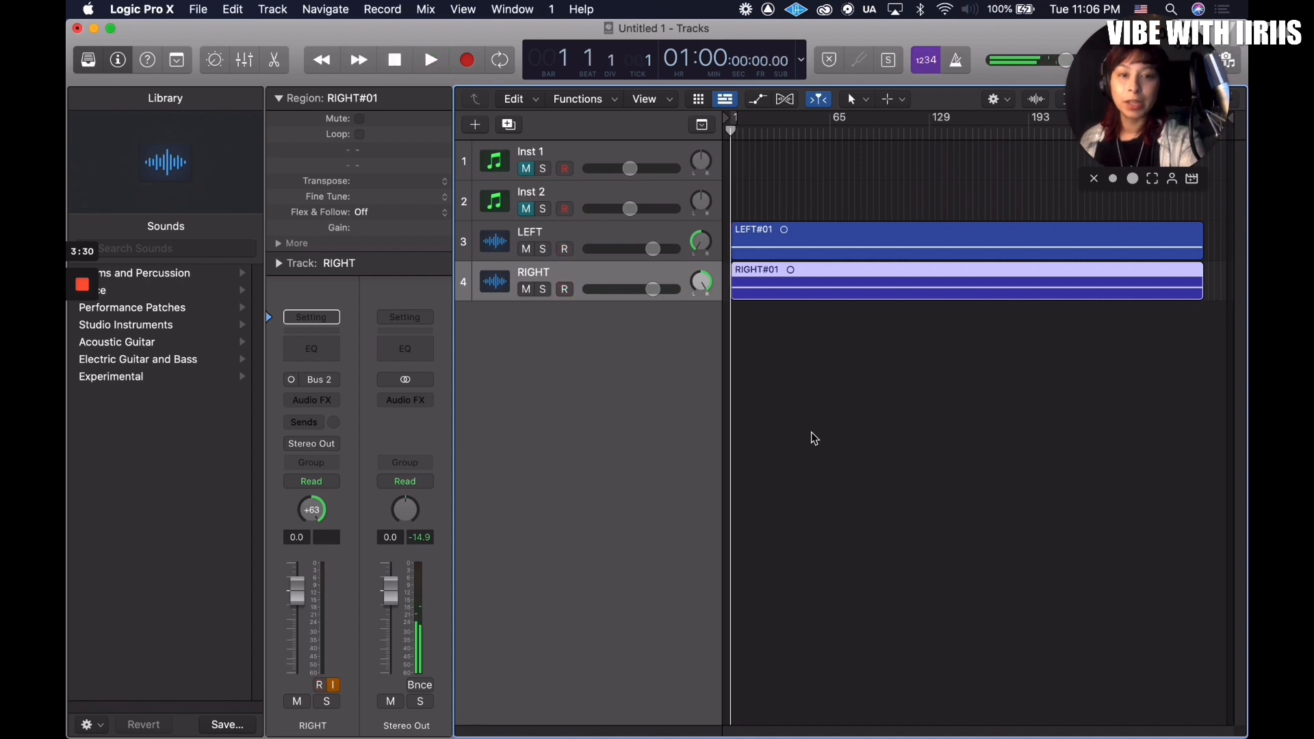
# Step: Lower the volume of the LEFT and RIGHT tracks together to -6.0 dB and audition the quieter tones
pyautogui.press('Up')
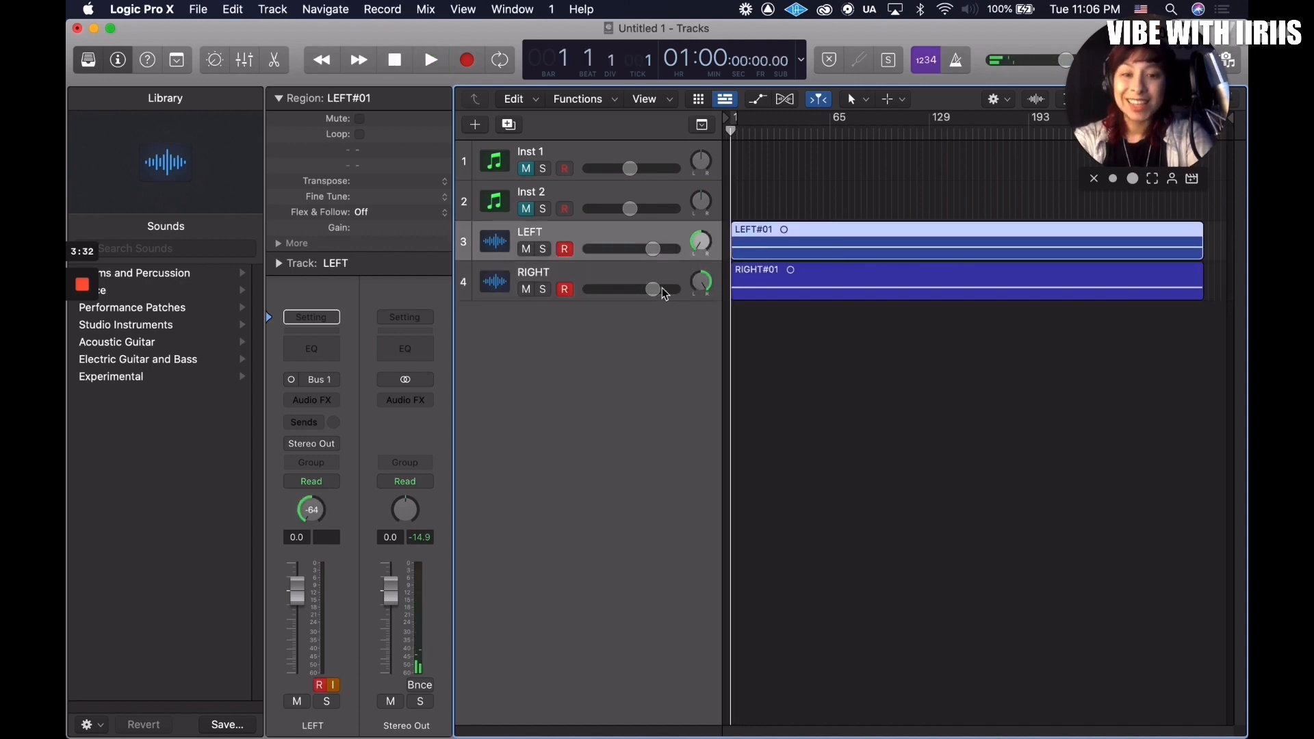
pyautogui.keyDown('shift'); pyautogui.click(645, 282); pyautogui.keyUp('shift')
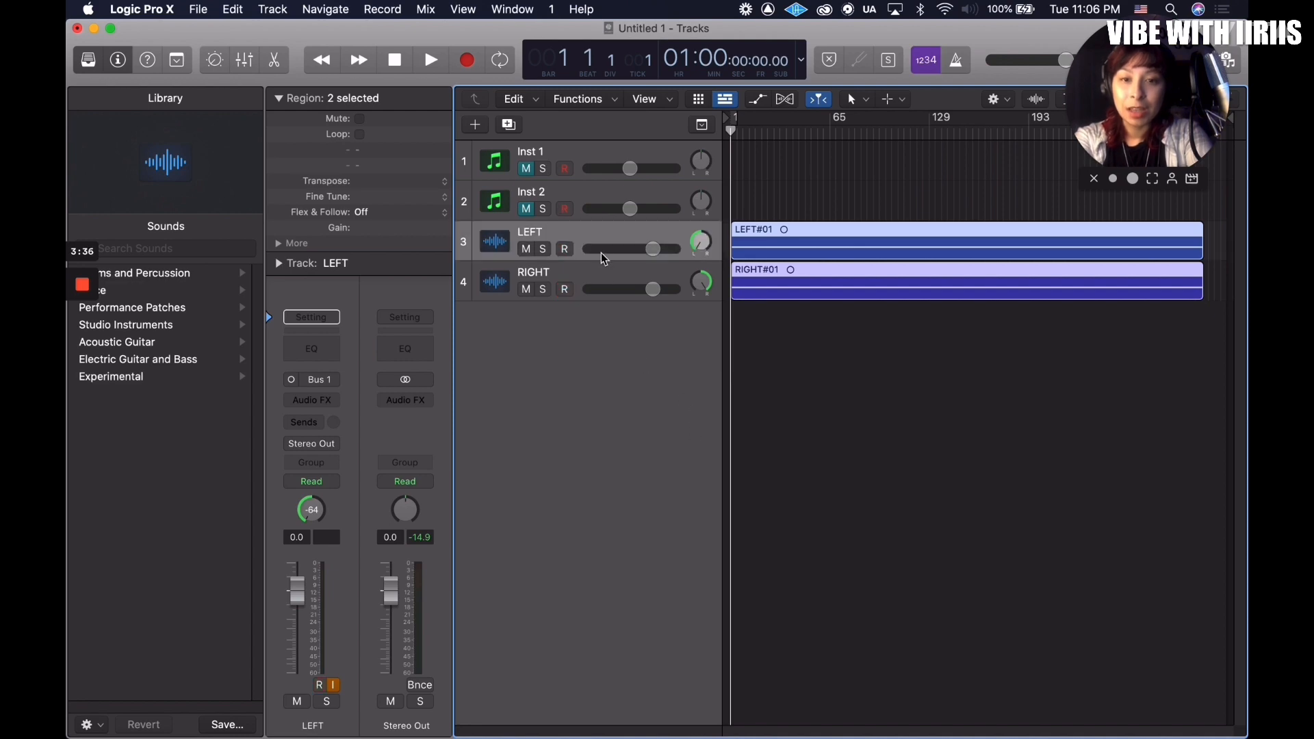
pyautogui.click(581, 238)
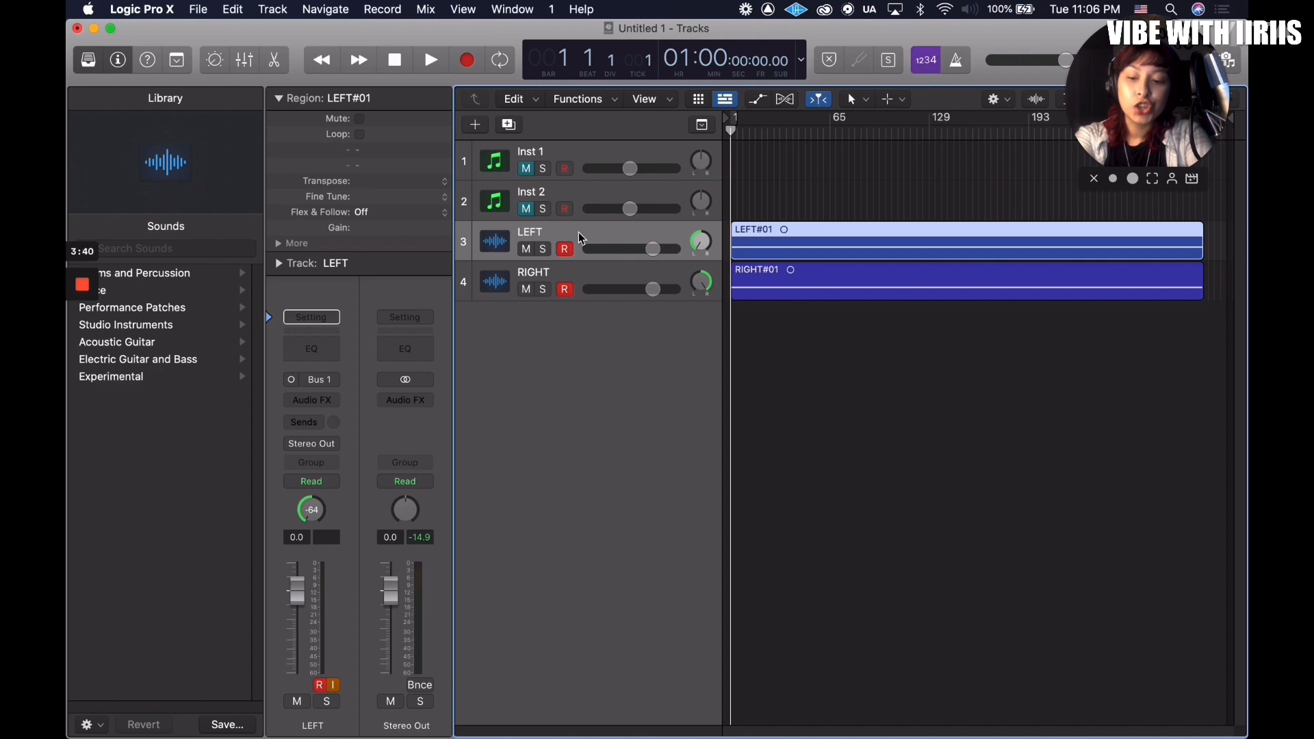
pyautogui.keyDown('shift'); pyautogui.click(611, 274); pyautogui.keyUp('shift')
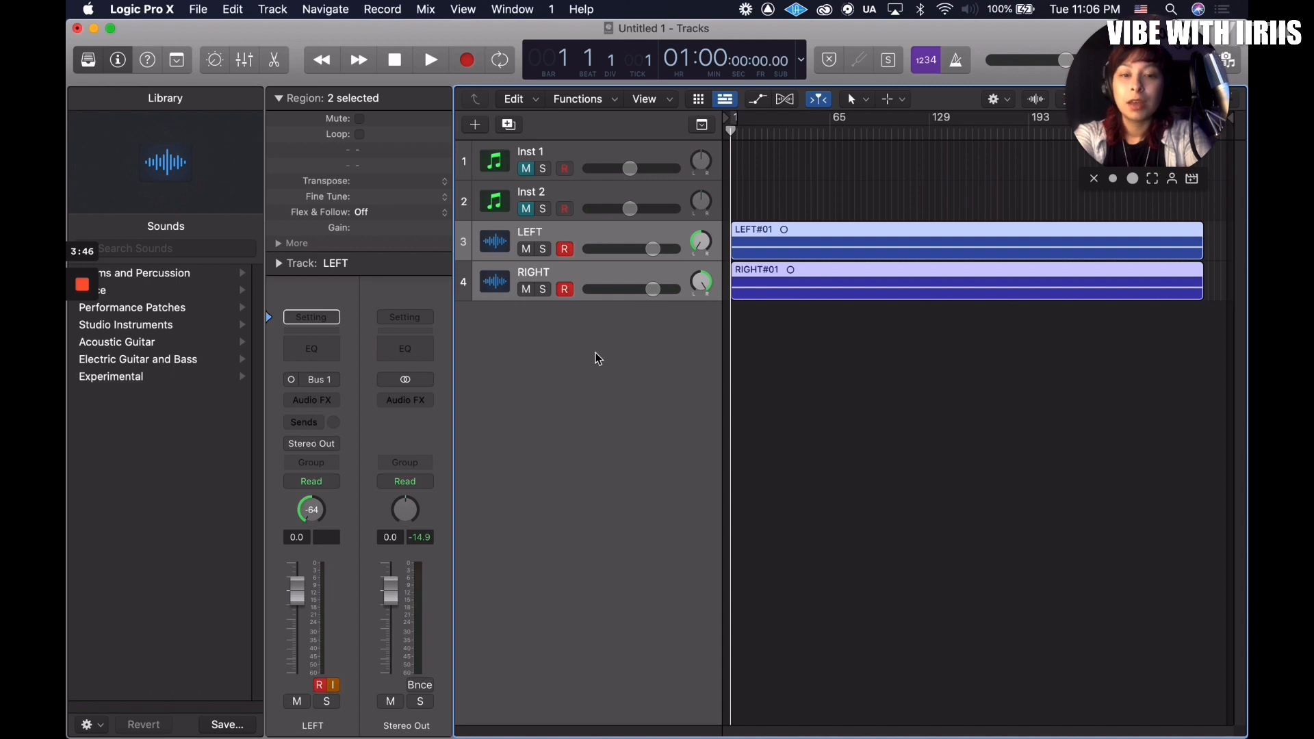
pyautogui.moveTo(654, 250); pyautogui.dragTo(633, 249)
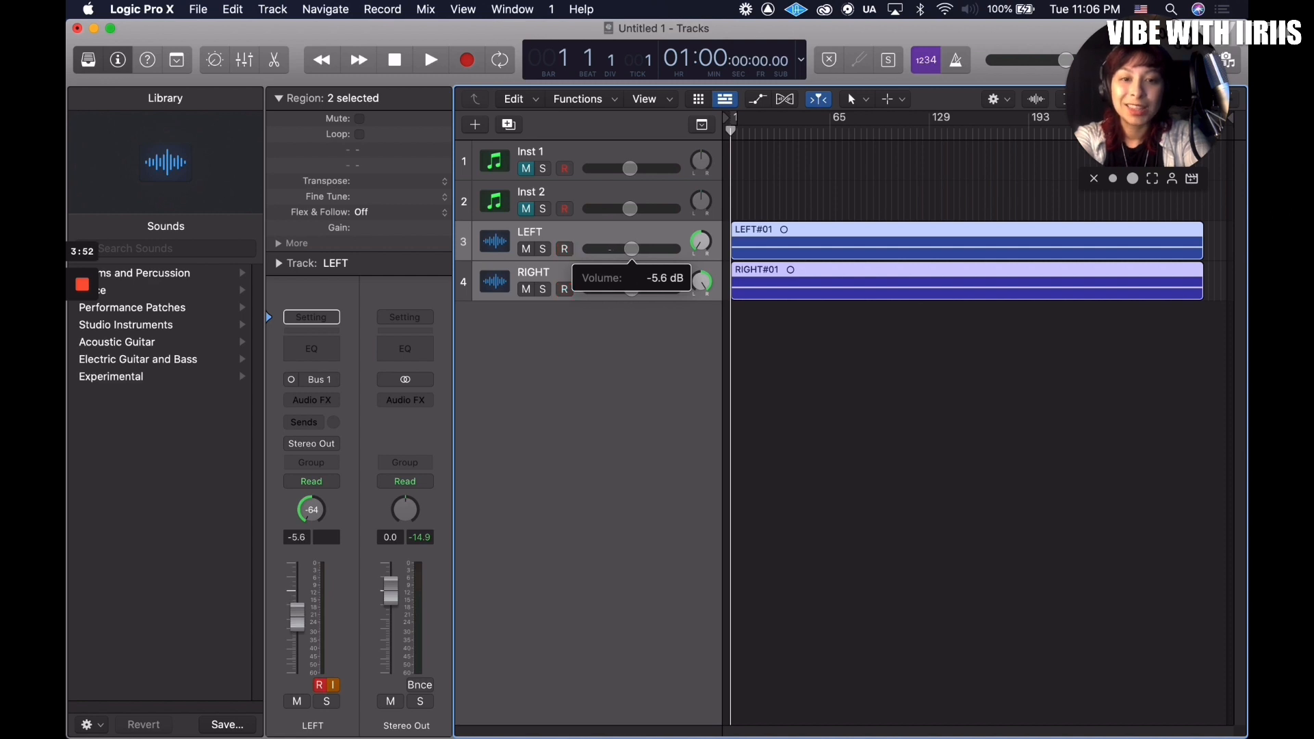
pyautogui.moveTo(630, 249); pyautogui.dragTo(630, 249)
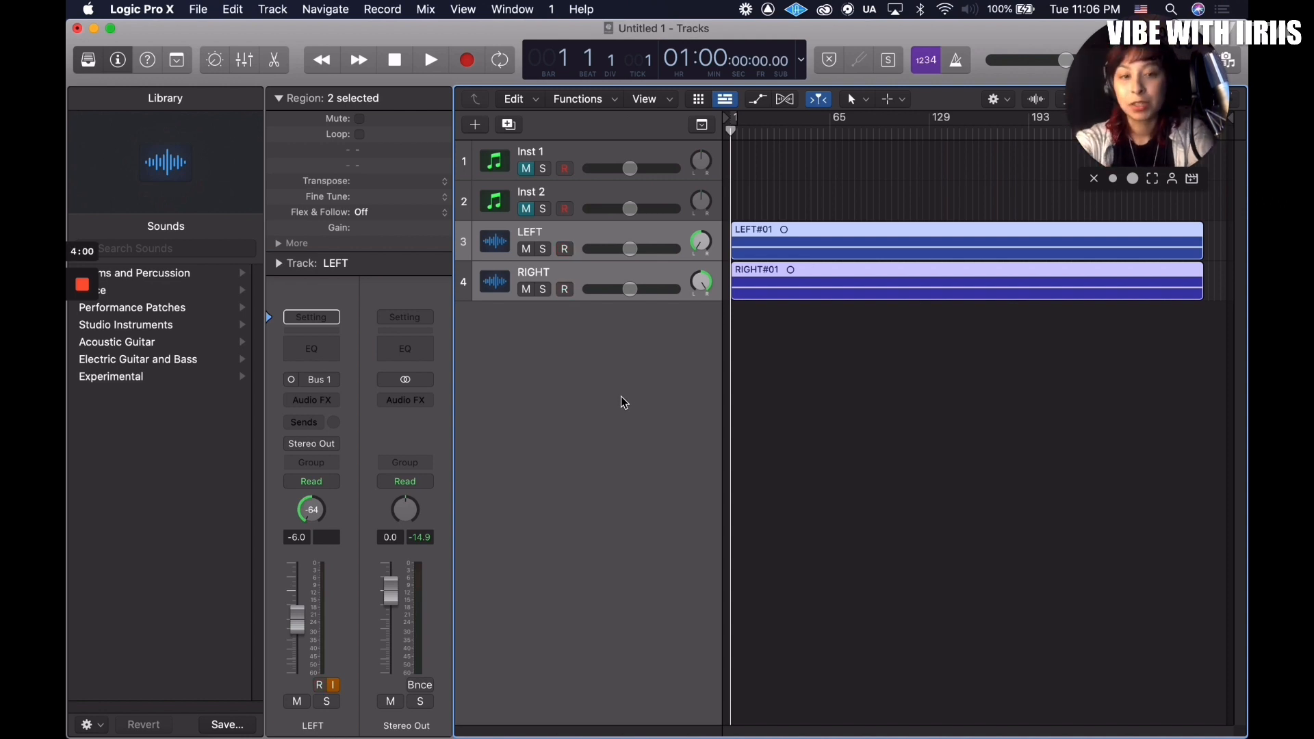
pyautogui.press('space')
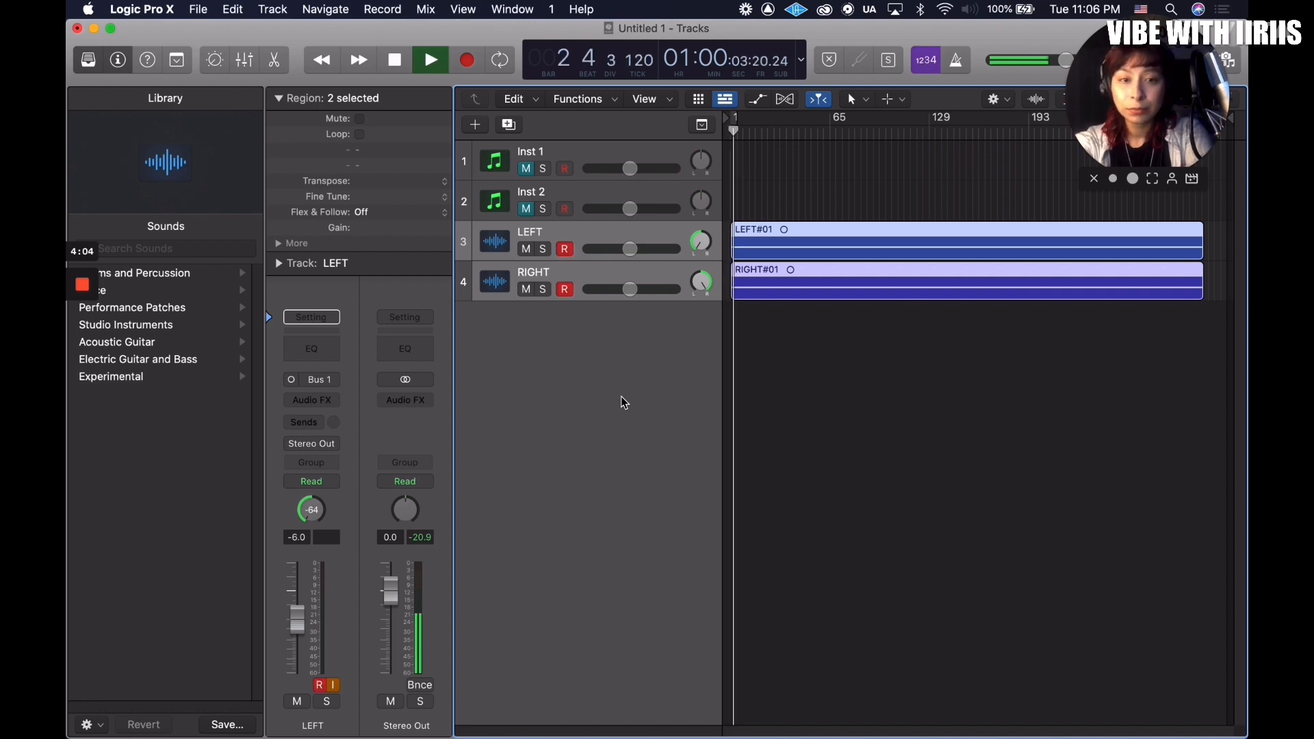
pyautogui.press('space')
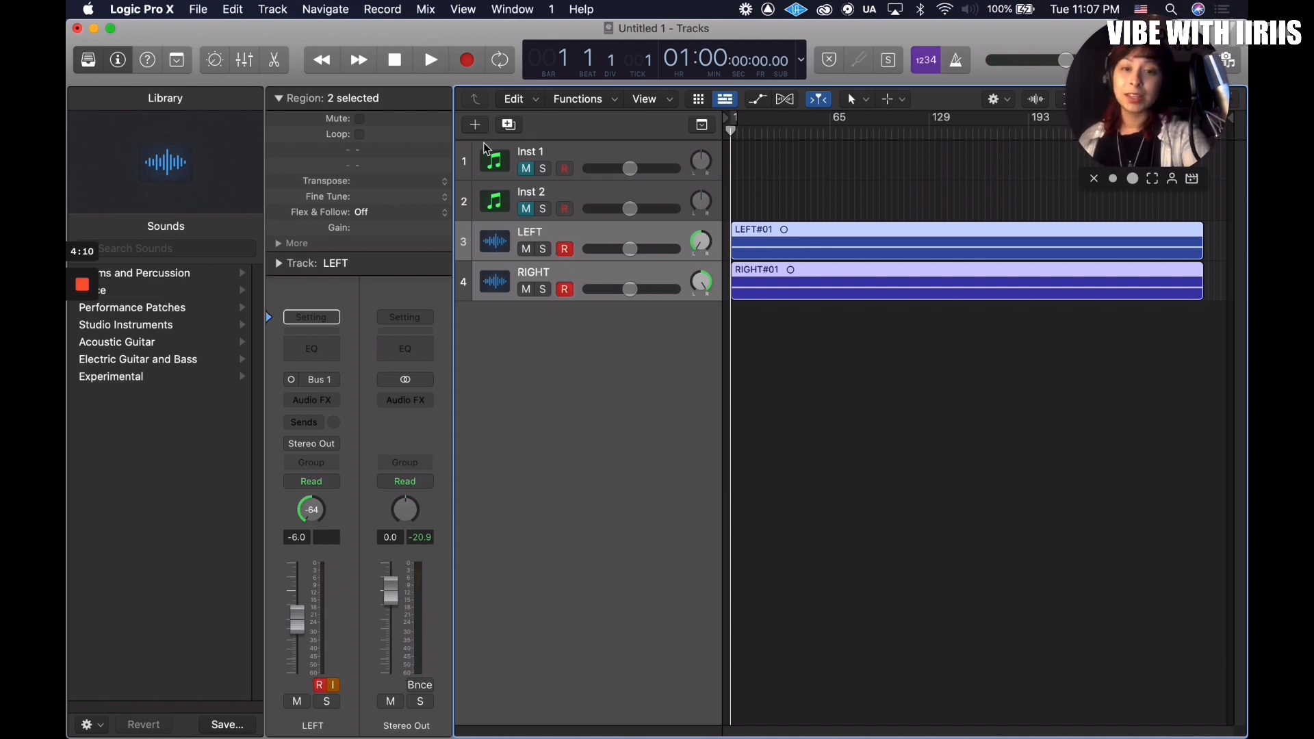
# Step: Create one new software instrument track with Alchemy in stereo as its instrument
pyautogui.click(477, 125)
pyautogui.click(516, 78)
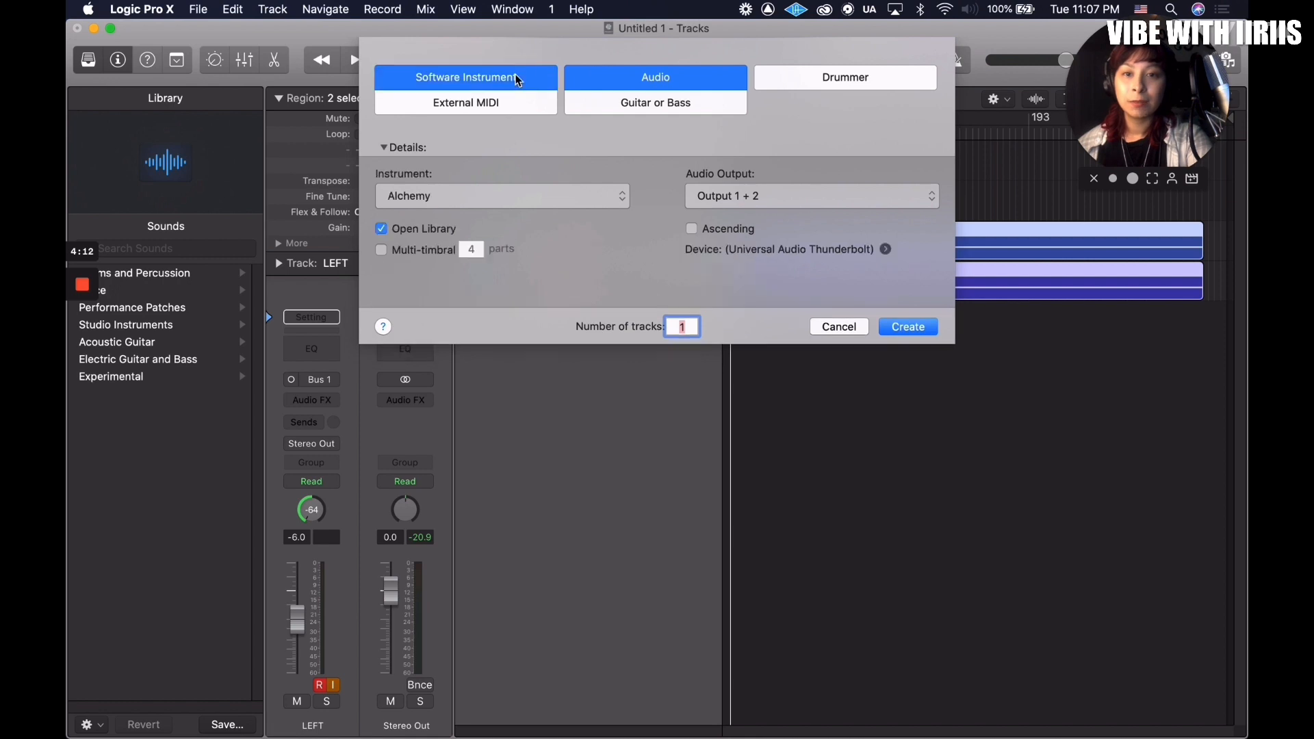
pyautogui.click(607, 200)
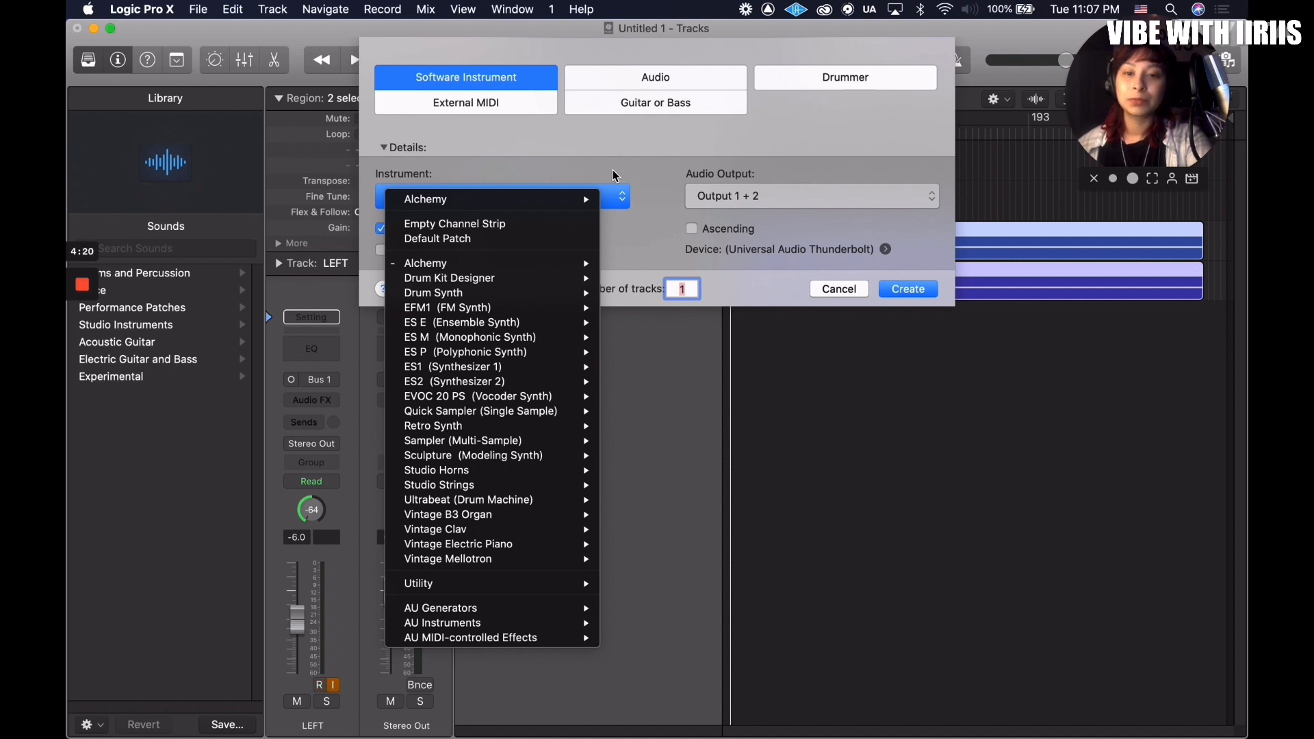
pyautogui.click(630, 204)
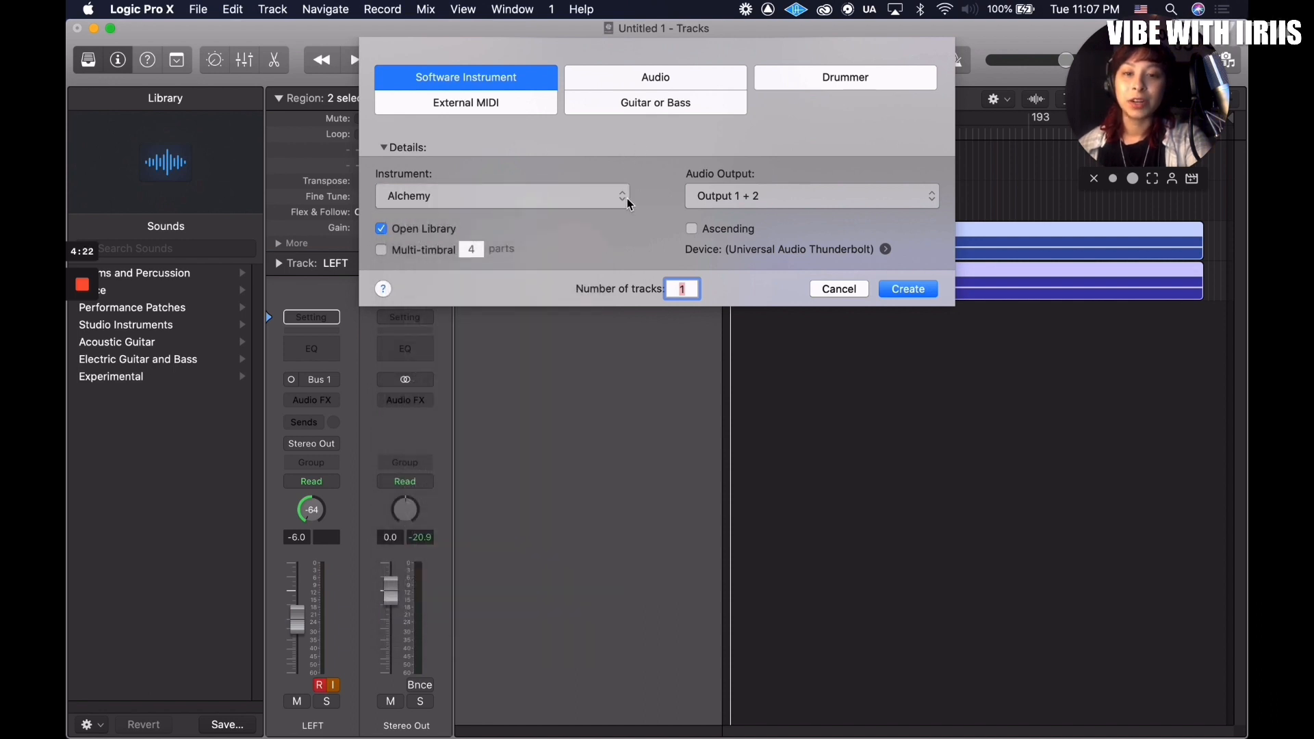
pyautogui.click(617, 195)
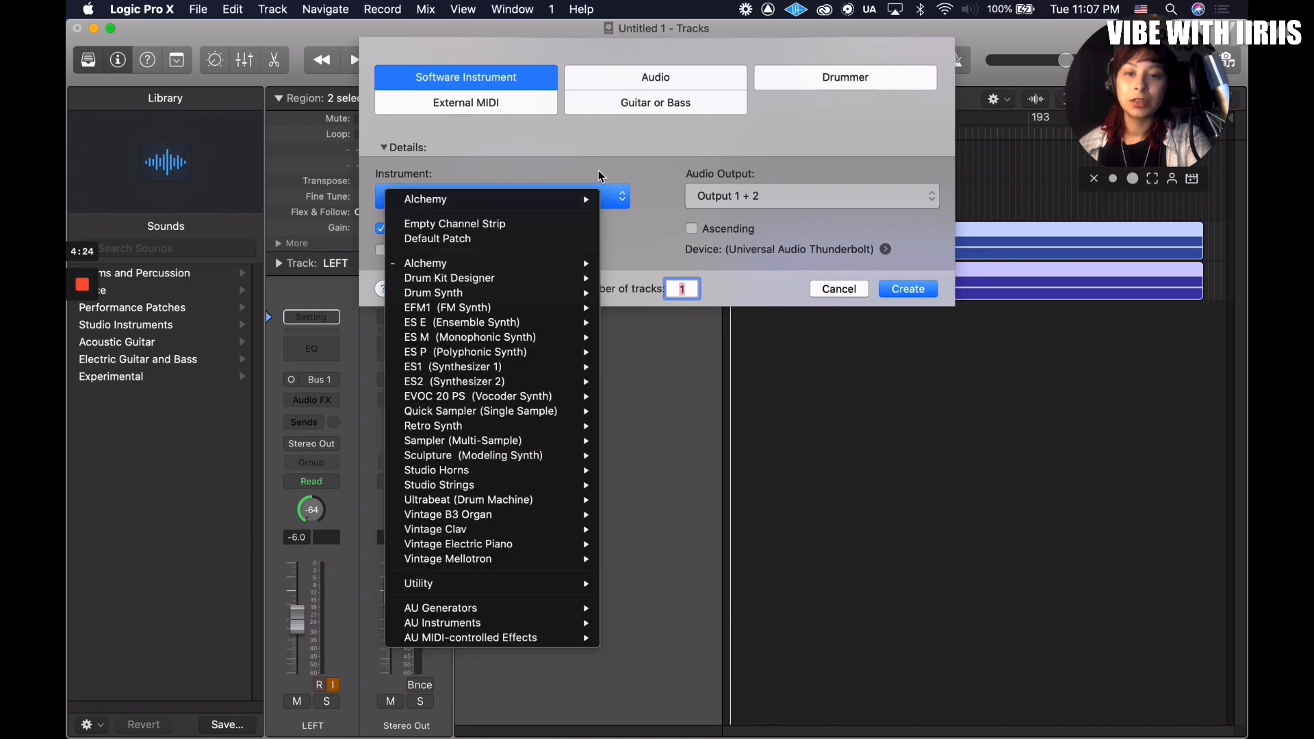
pyautogui.moveTo(537, 200)
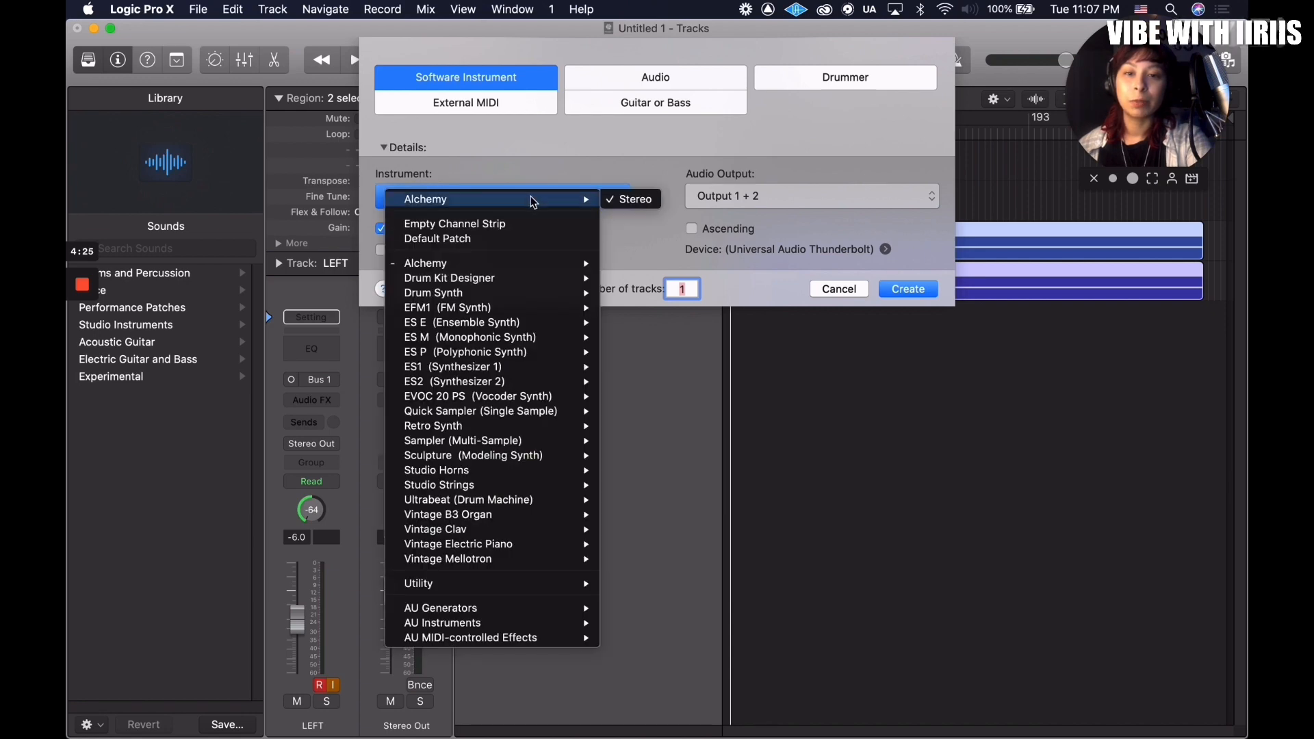
pyautogui.click(638, 197)
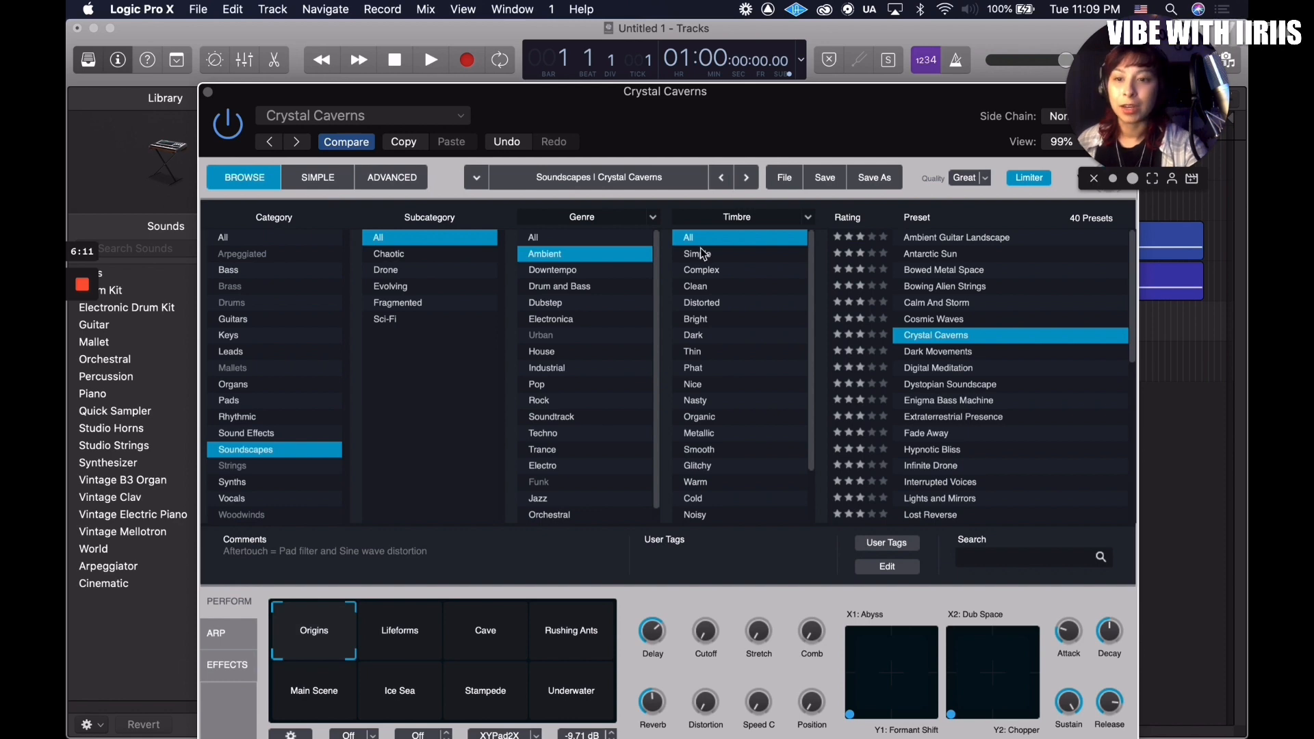
pyautogui.click(82, 349)
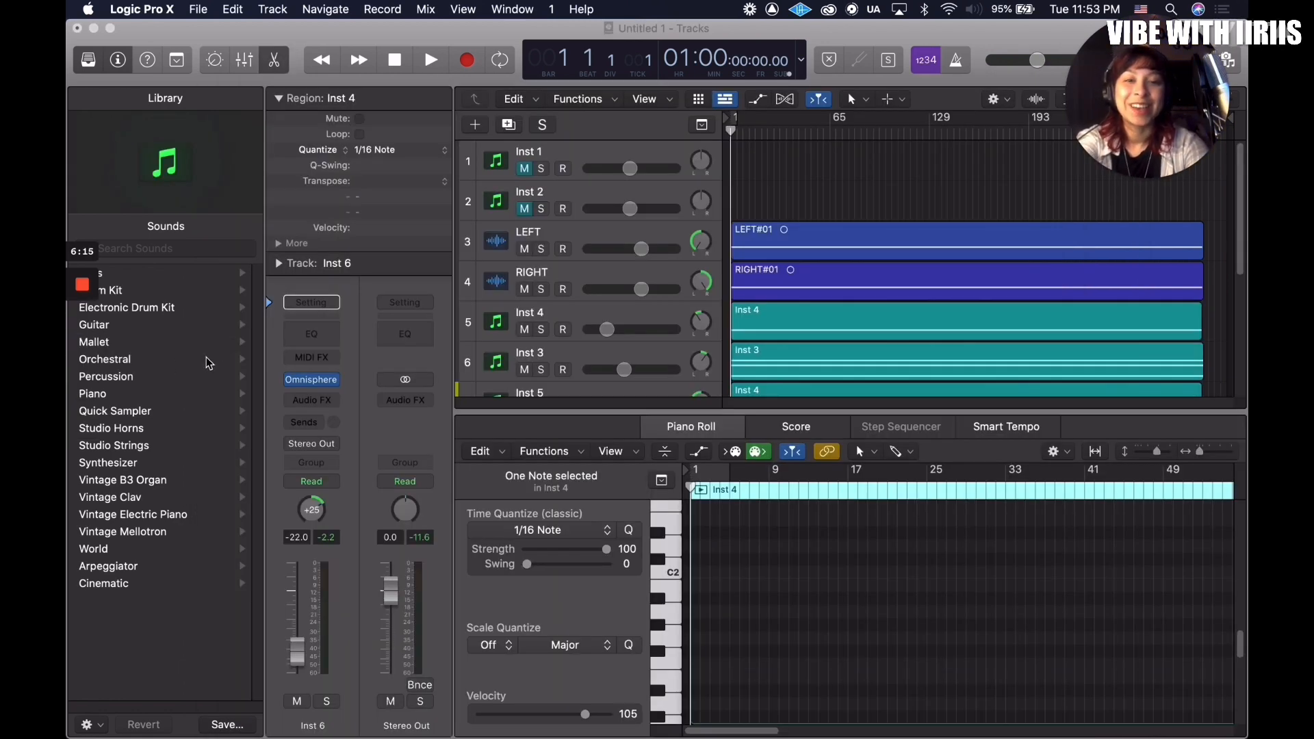
# Step: Review the layered instrument tracks beneath the LEFT and RIGHT tones and play the full arrangement from the start
pyautogui.scroll(-5, 827, 328)
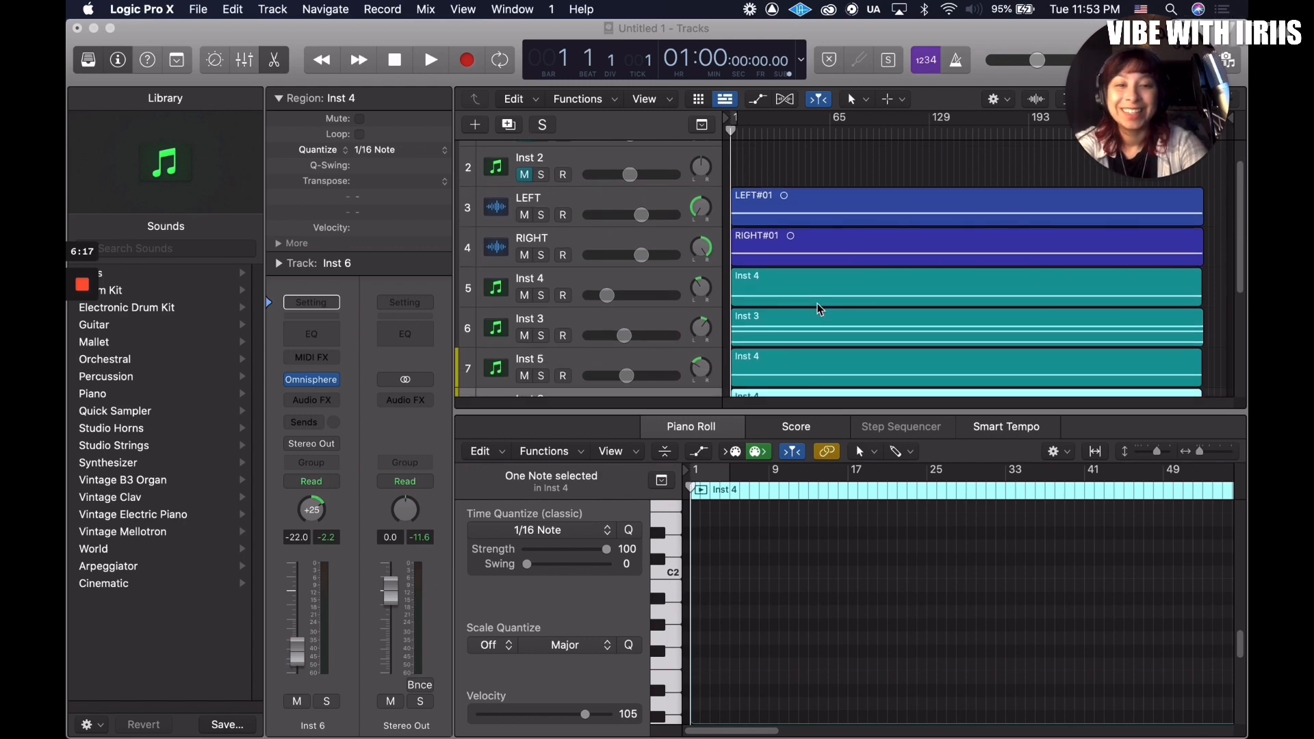
pyautogui.scroll(2, 826, 328)
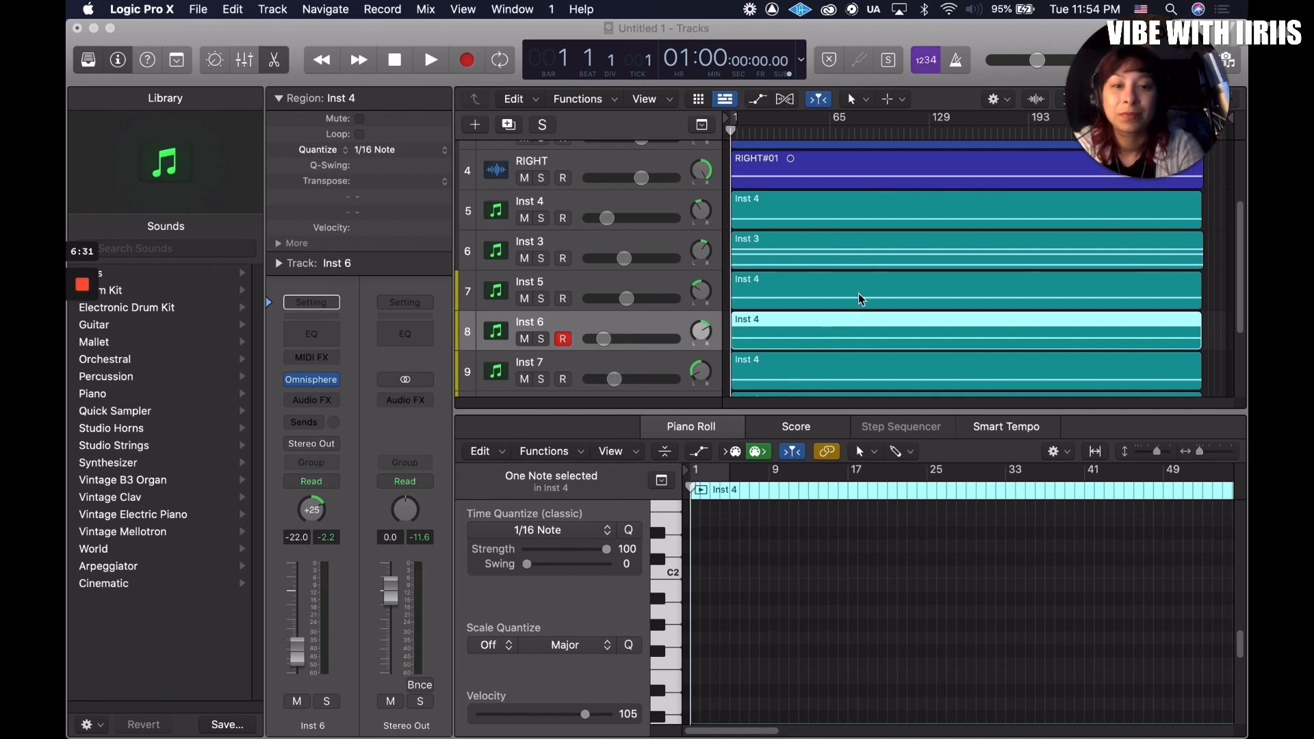
pyautogui.click(679, 123)
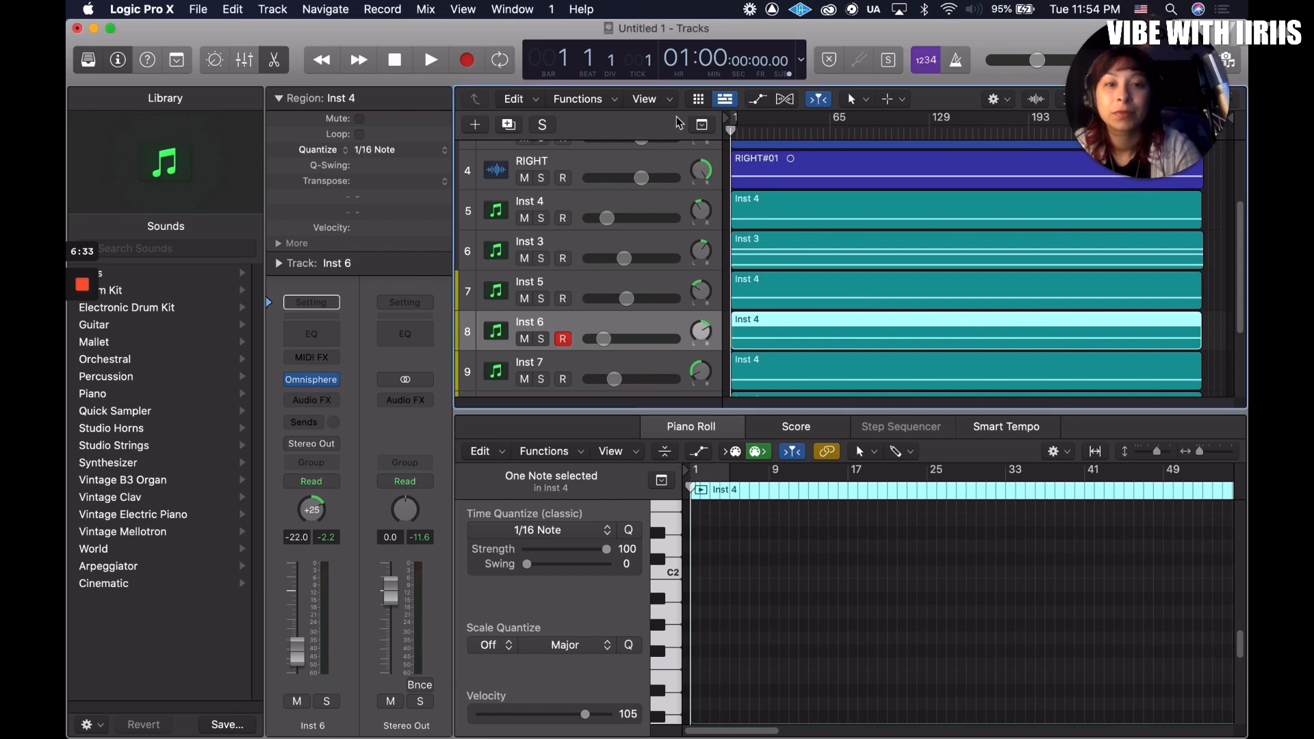
pyautogui.press('space')
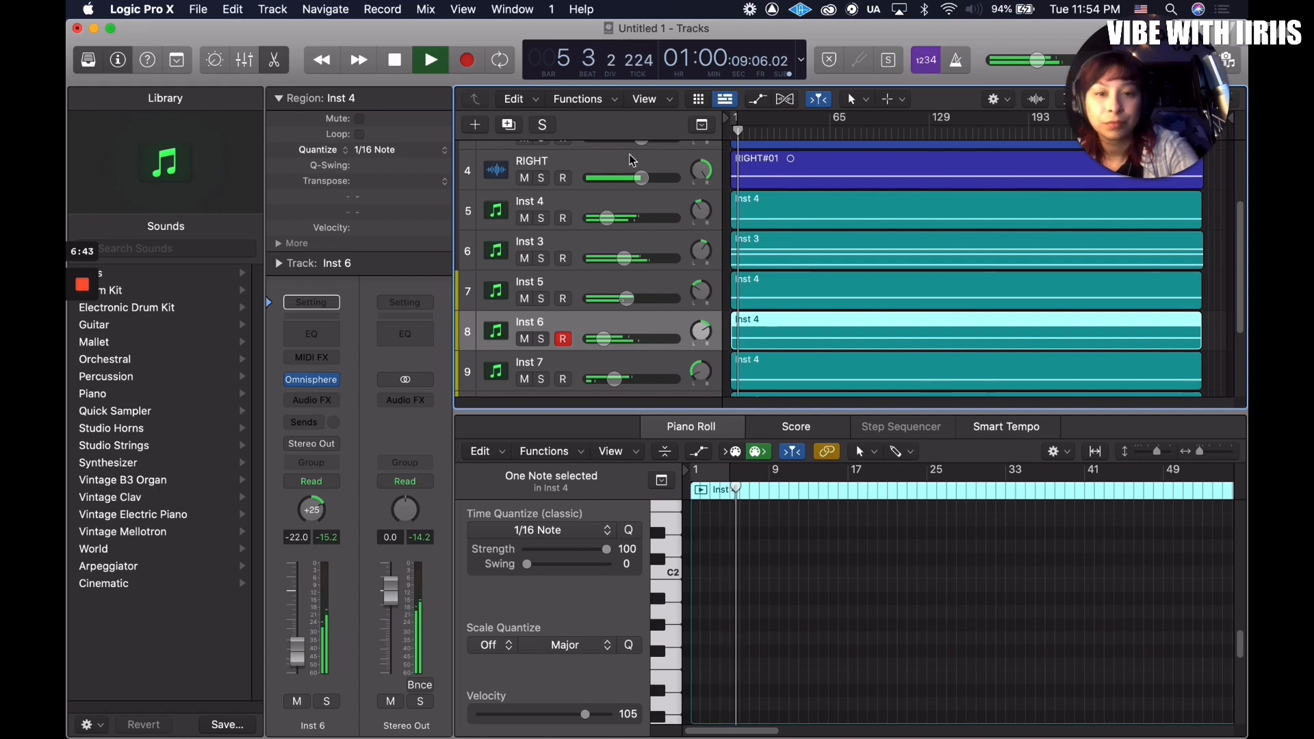
# Step: Solo the LEFT and RIGHT tracks together to hear only the binaural tones, and turn both solos off again
pyautogui.scroll(2, 637, 202)
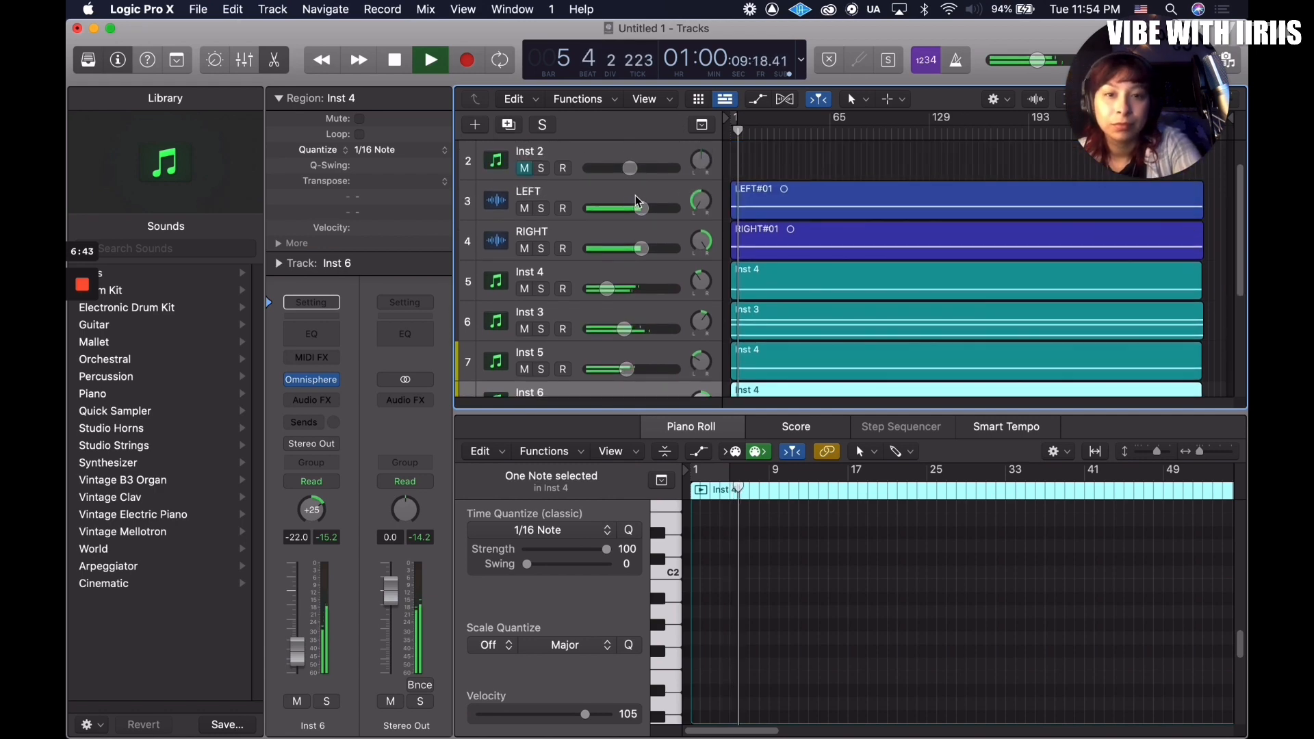
pyautogui.click(542, 208)
pyautogui.click(542, 249)
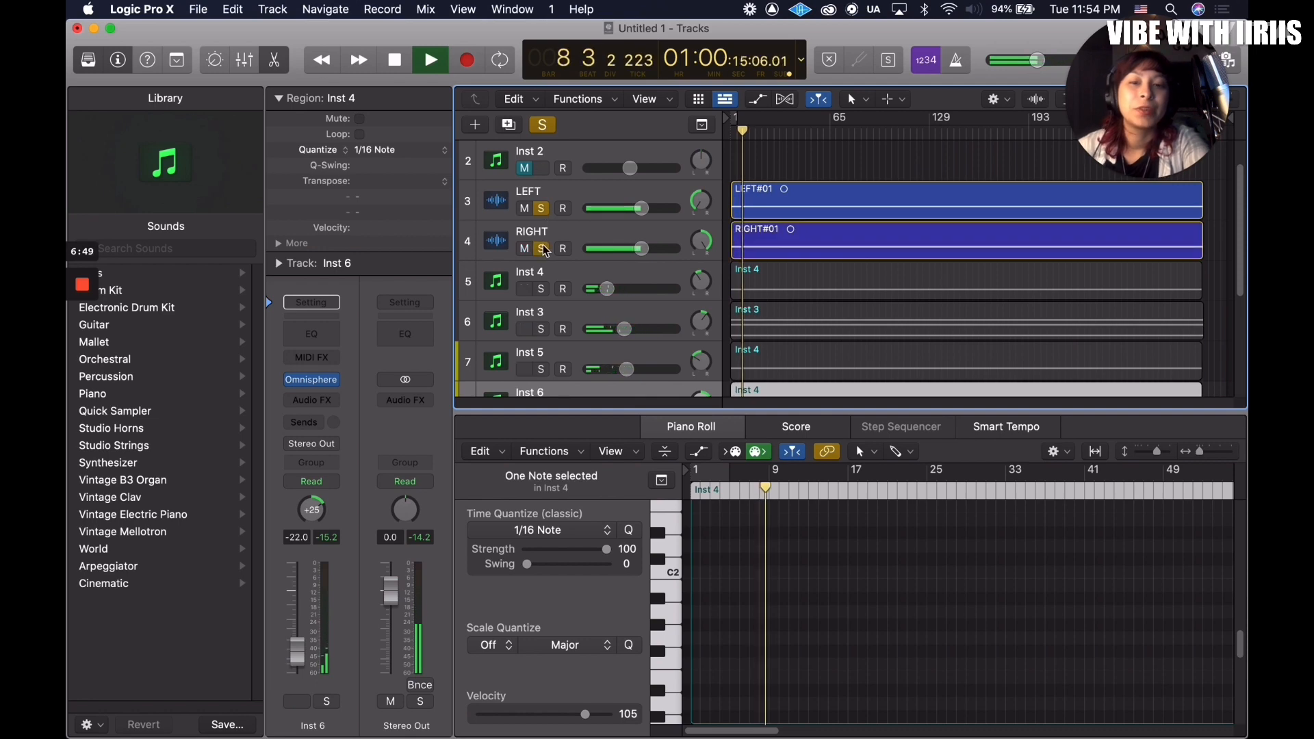
pyautogui.click(542, 249)
pyautogui.click(542, 208)
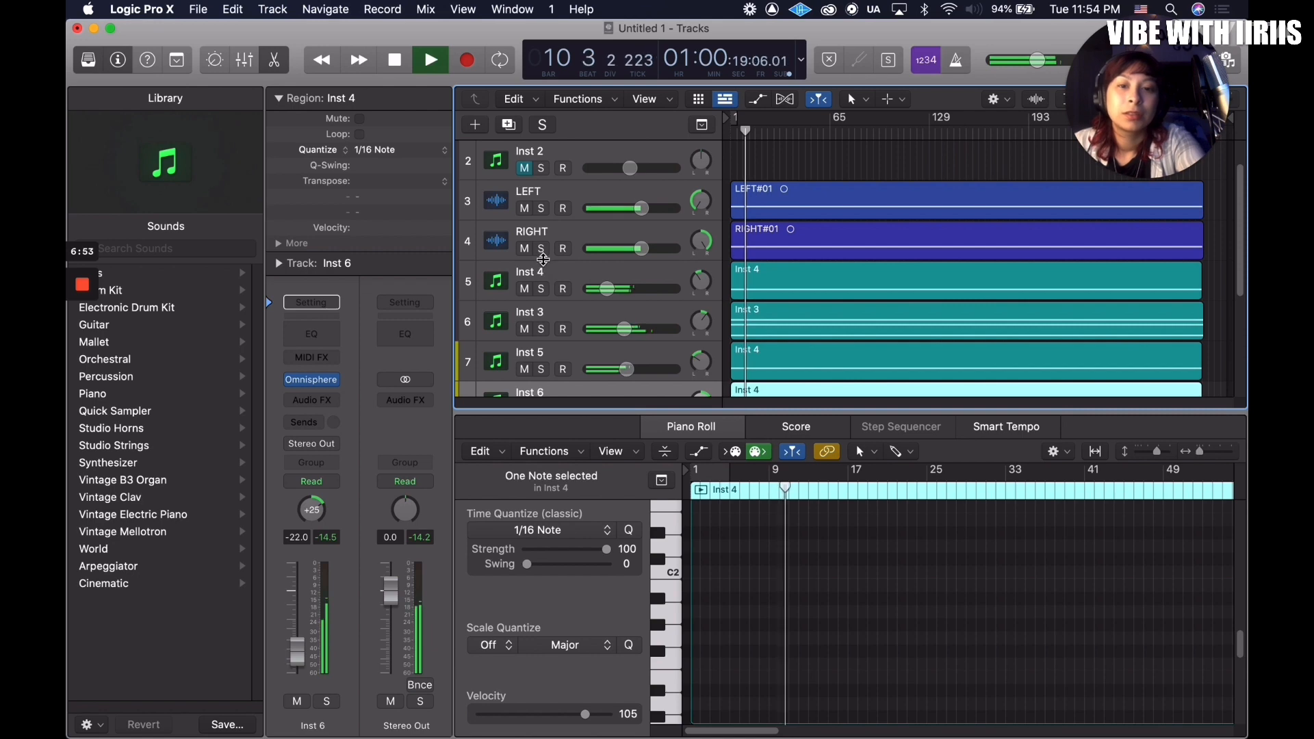
# Step: Audition the Inst 4, Inst 3 and Inst 5 tracks one at a time in solo, clearing each solo after listening
pyautogui.click(542, 289)
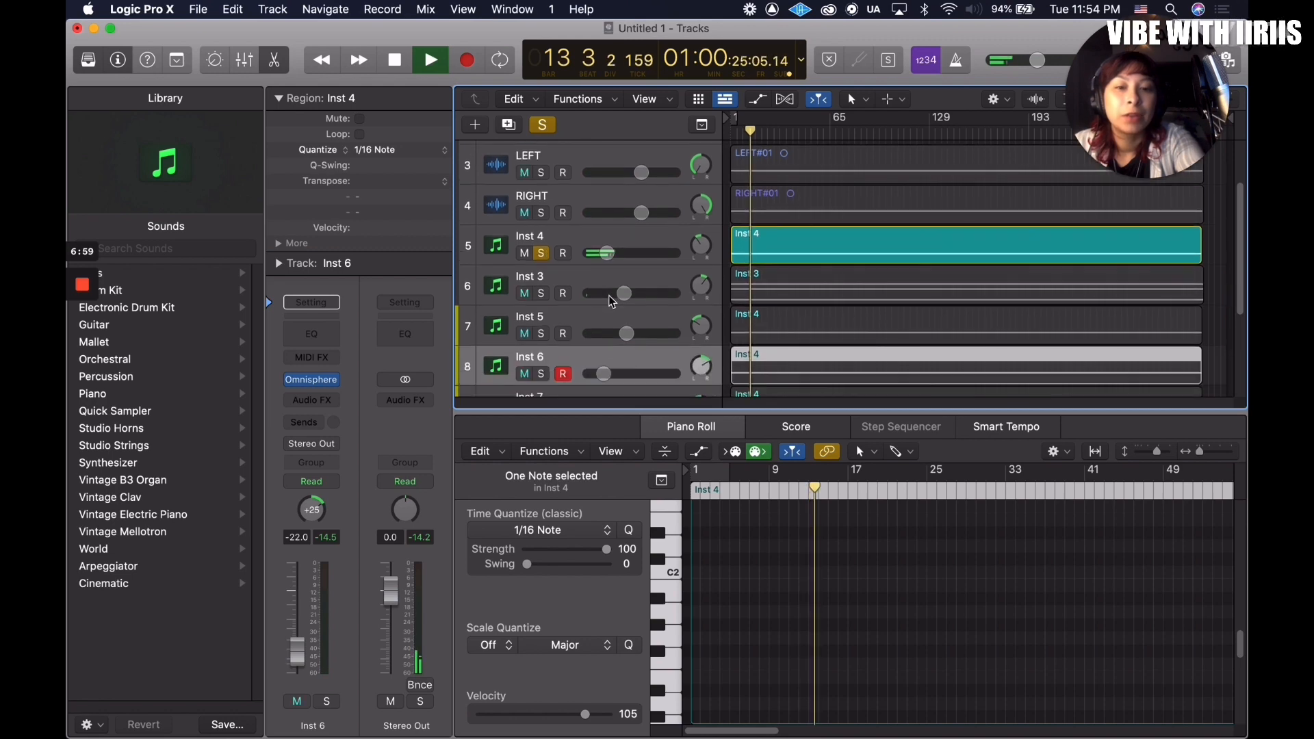
pyautogui.scroll(-3, 637, 315)
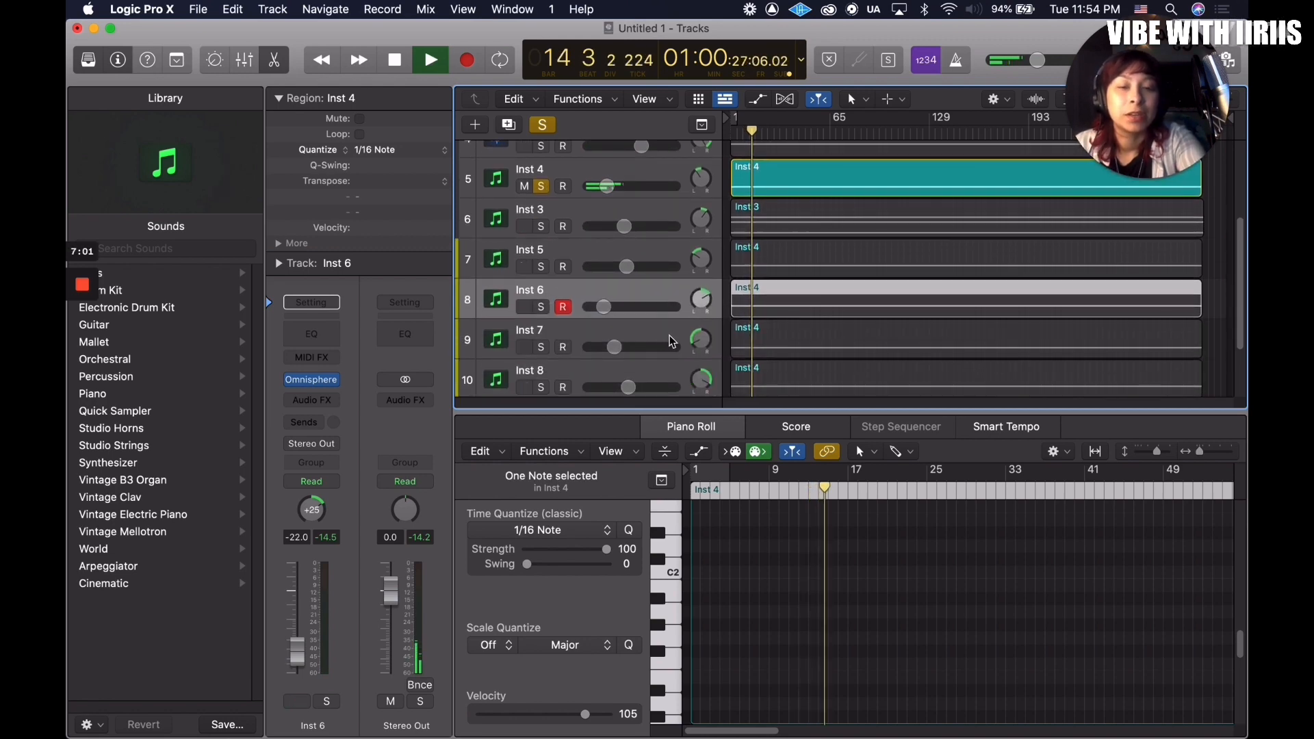
pyautogui.scroll(1, 668, 343)
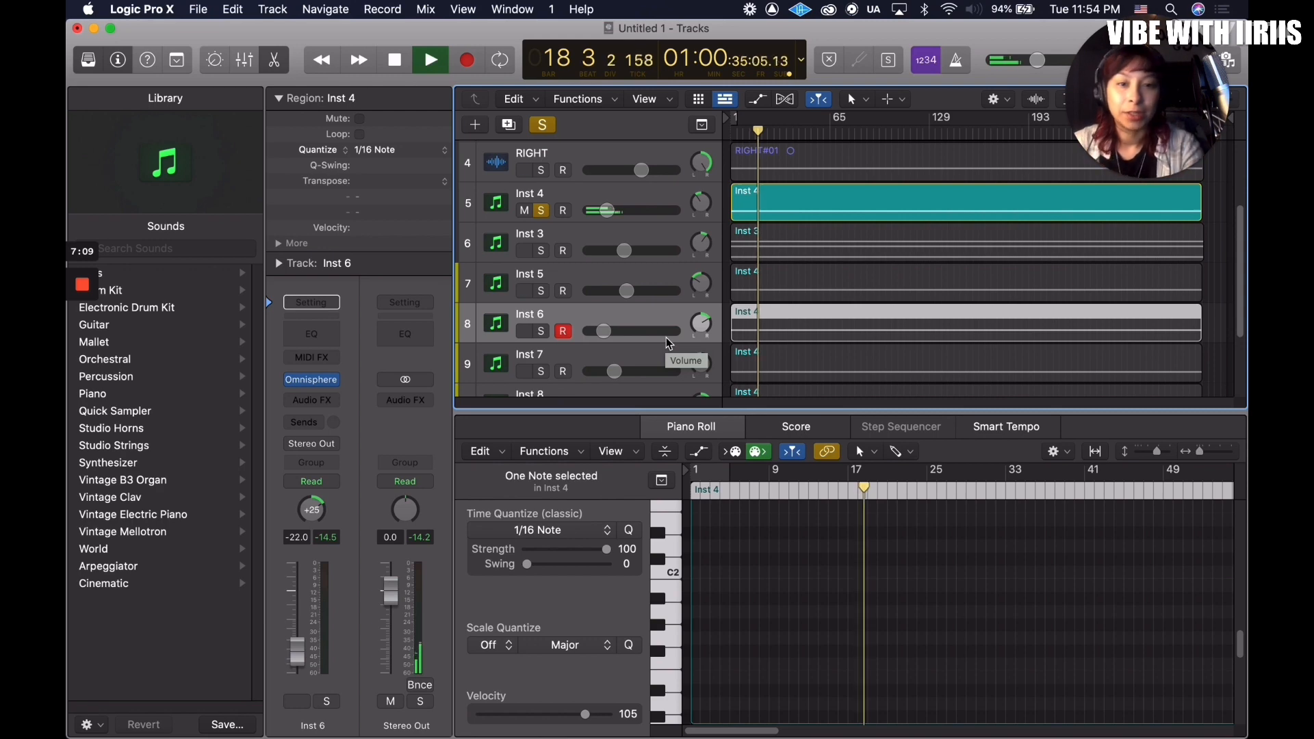
pyautogui.click(541, 212)
pyautogui.click(541, 253)
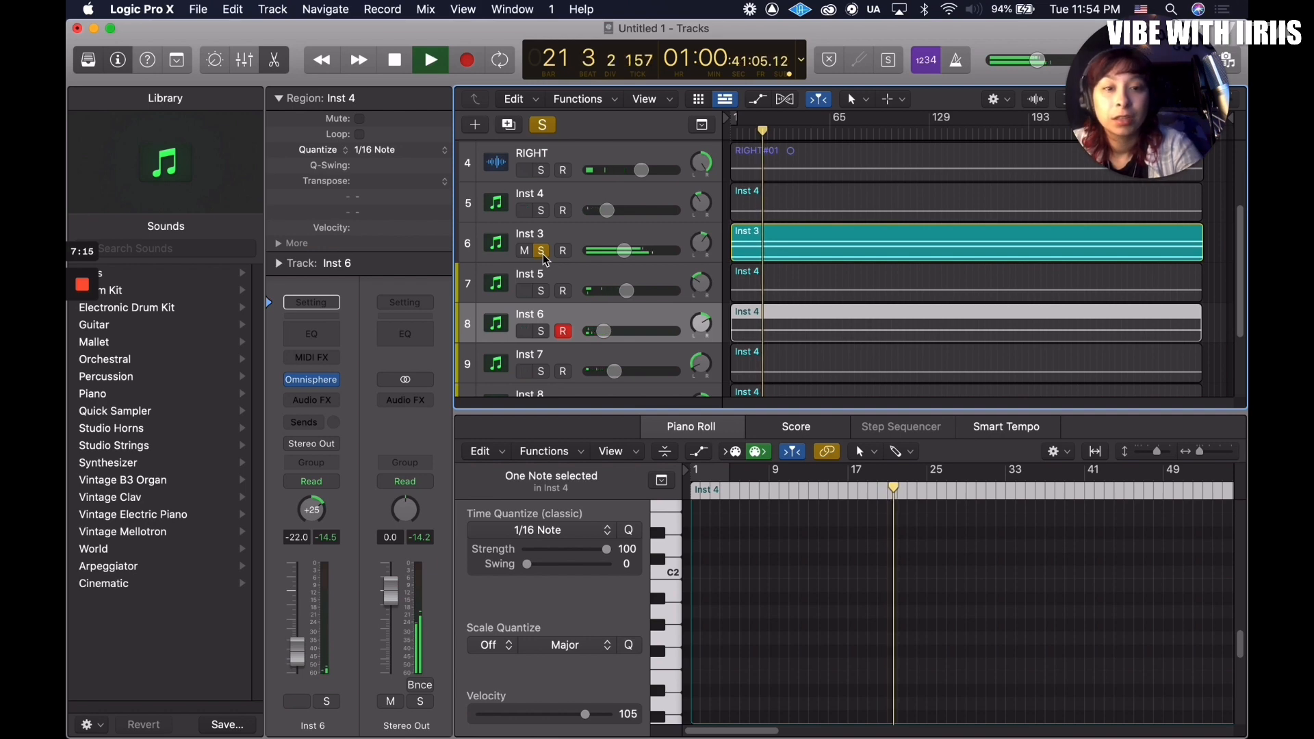
pyautogui.click(541, 251)
pyautogui.click(542, 292)
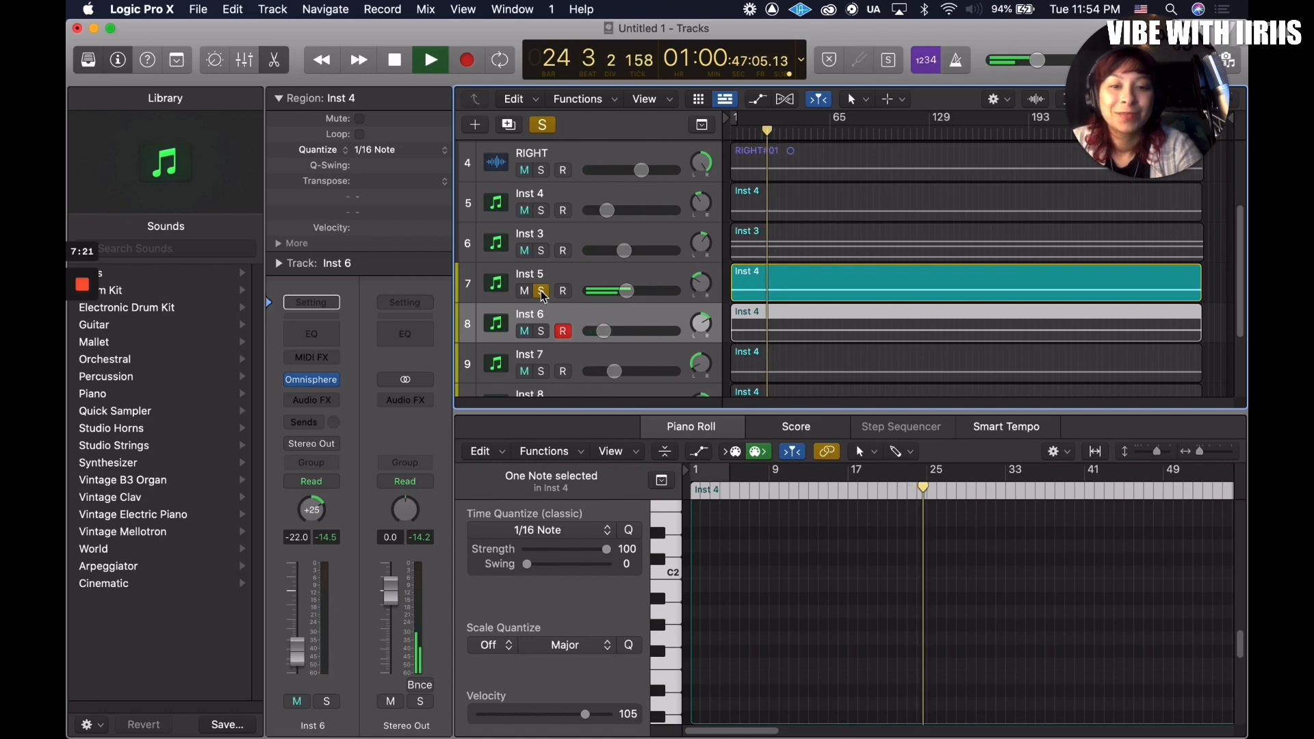
pyautogui.click(542, 292)
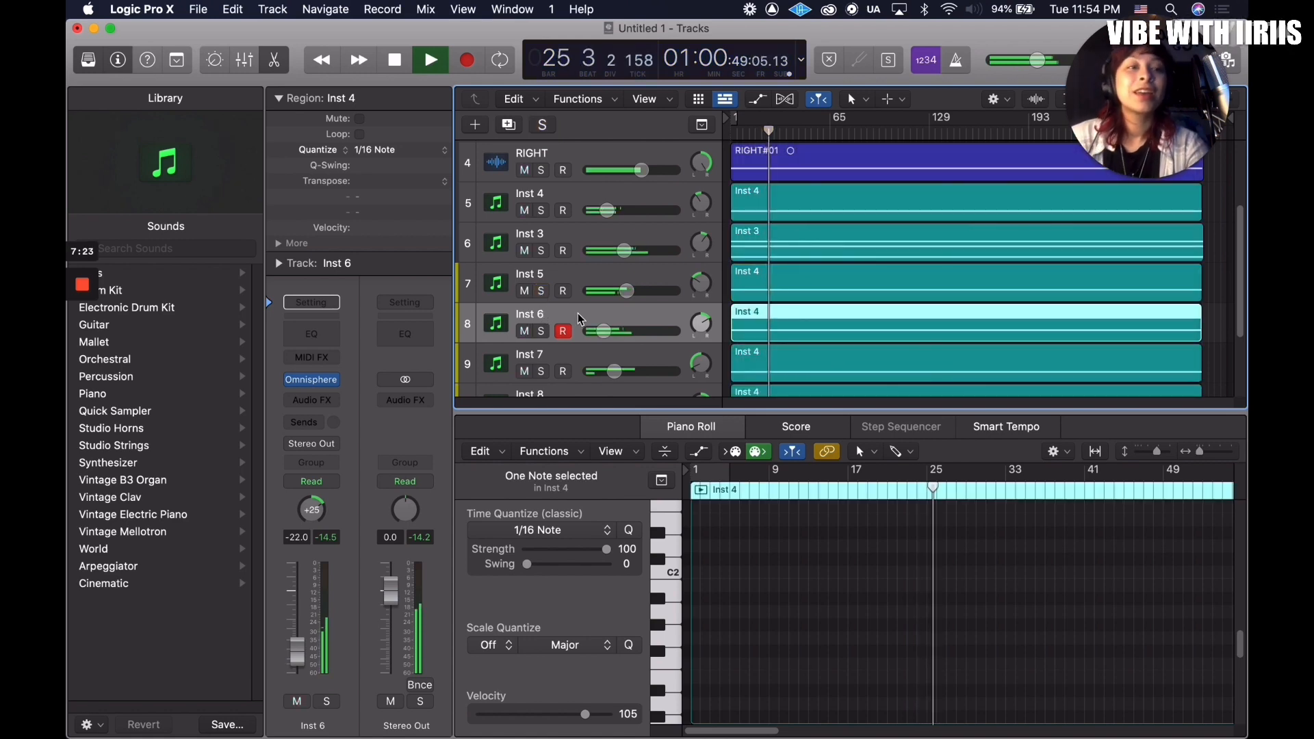
# Step: Audition the Inst 6, Inst 7 and Inst 8 tracks one at a time in solo, clearing each solo after listening
pyautogui.click(543, 333)
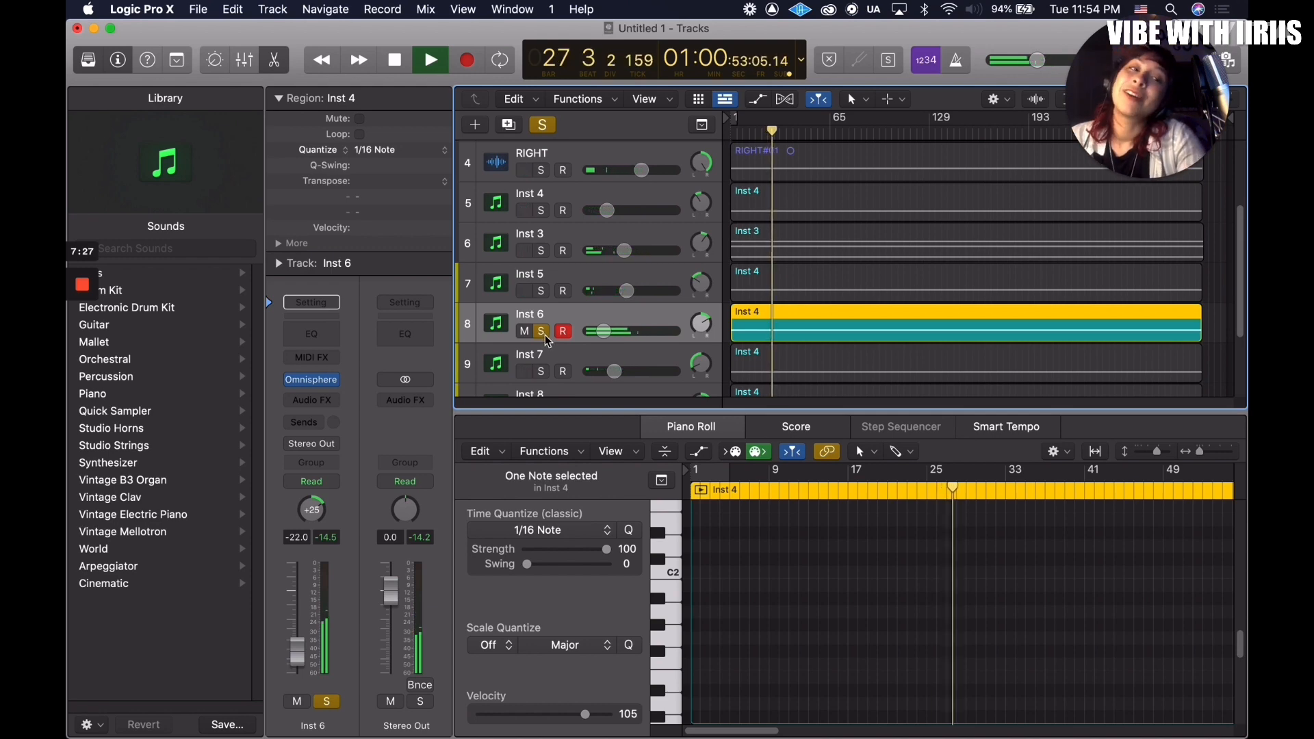
pyautogui.click(542, 332)
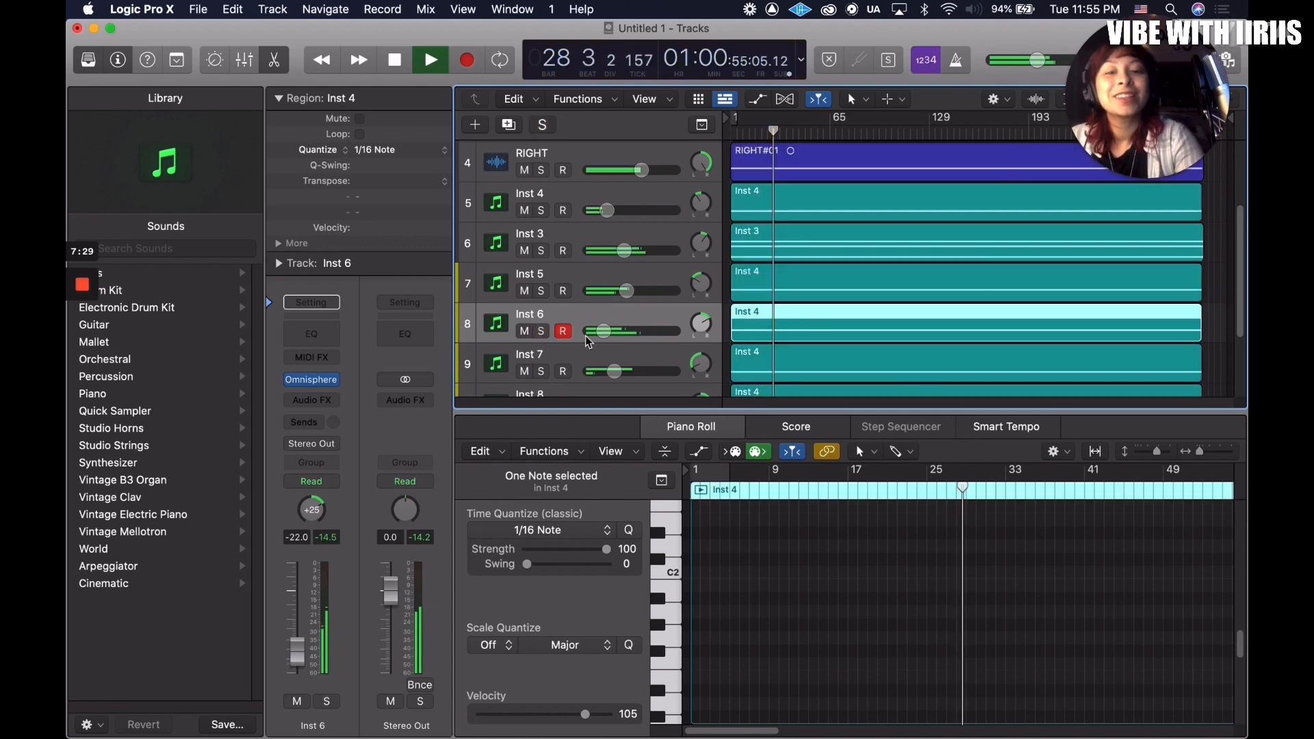
pyautogui.scroll(-2, 585, 337)
pyautogui.click(541, 318)
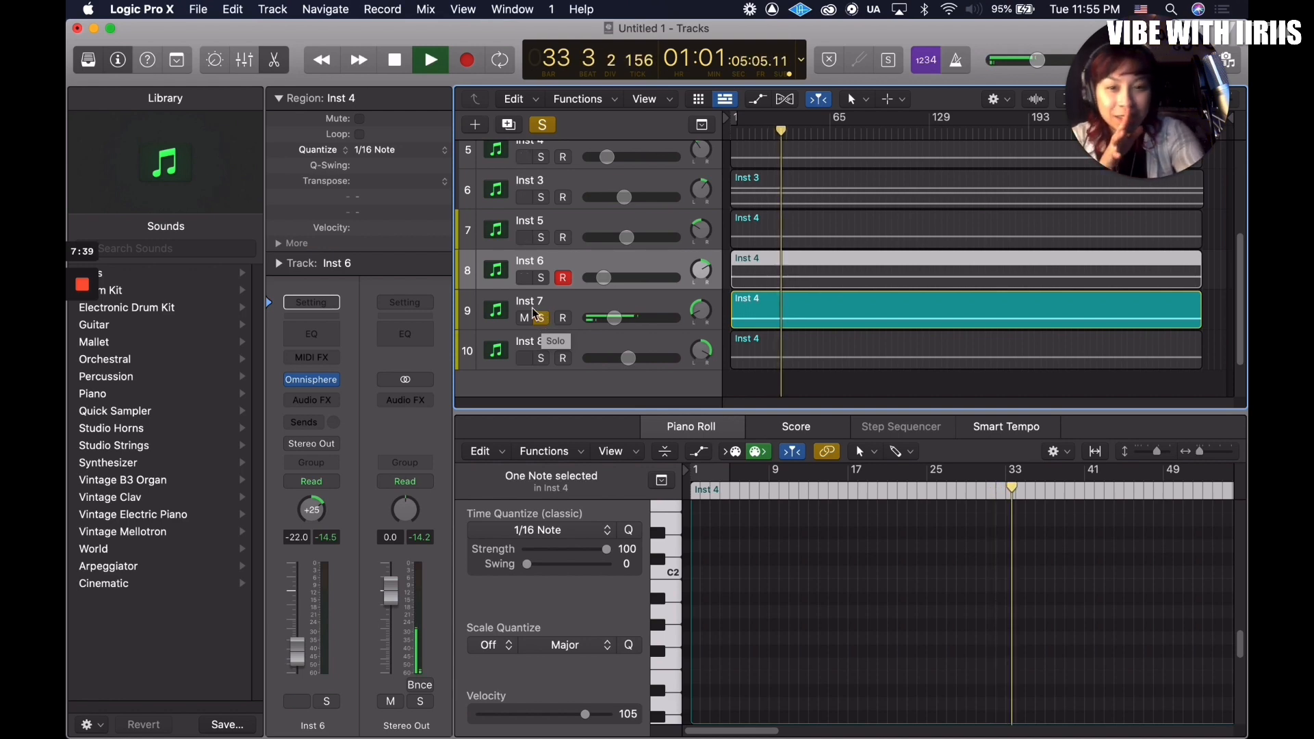
pyautogui.click(544, 318)
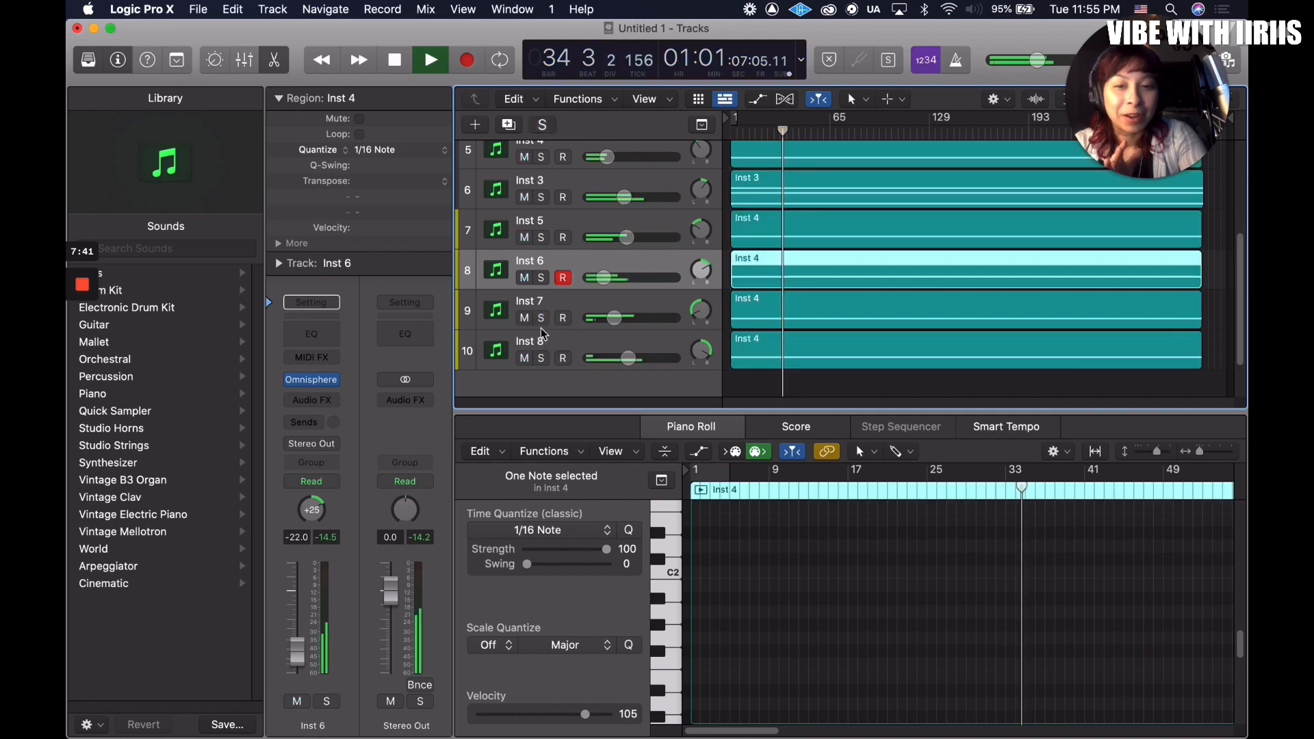
pyautogui.click(543, 359)
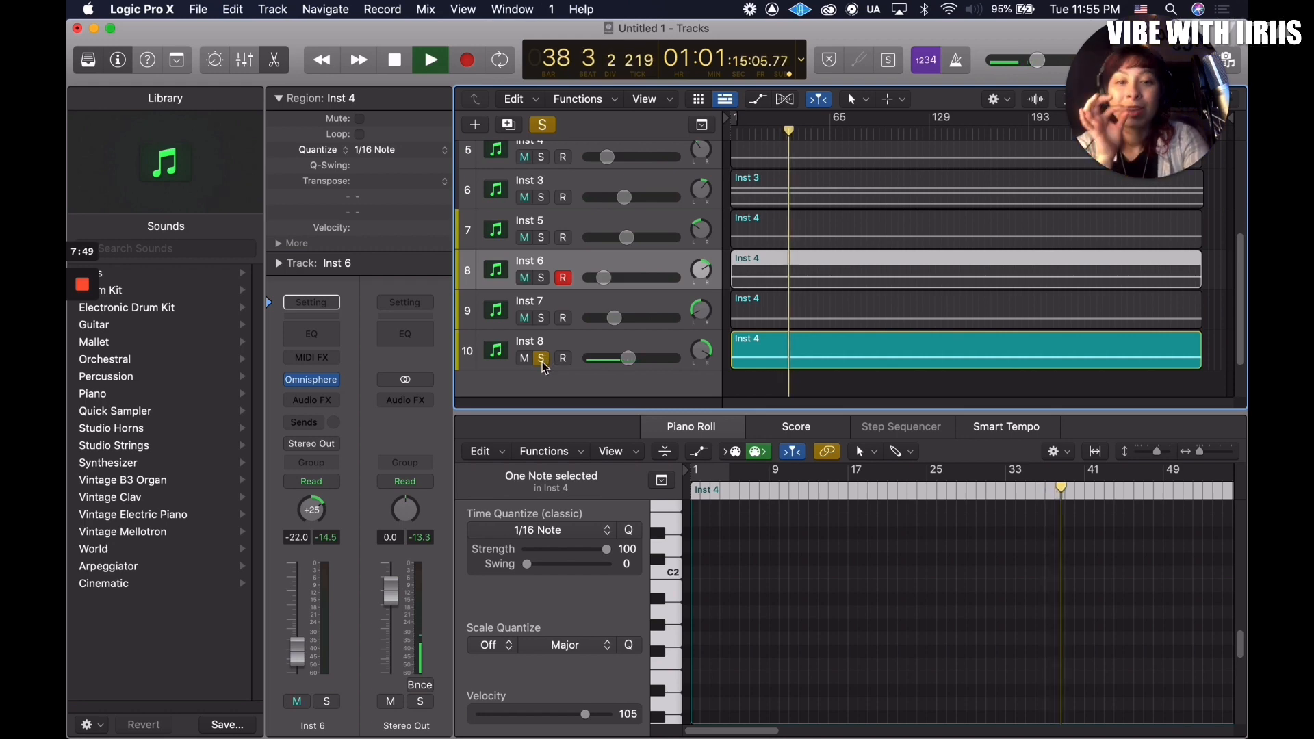
pyautogui.click(542, 359)
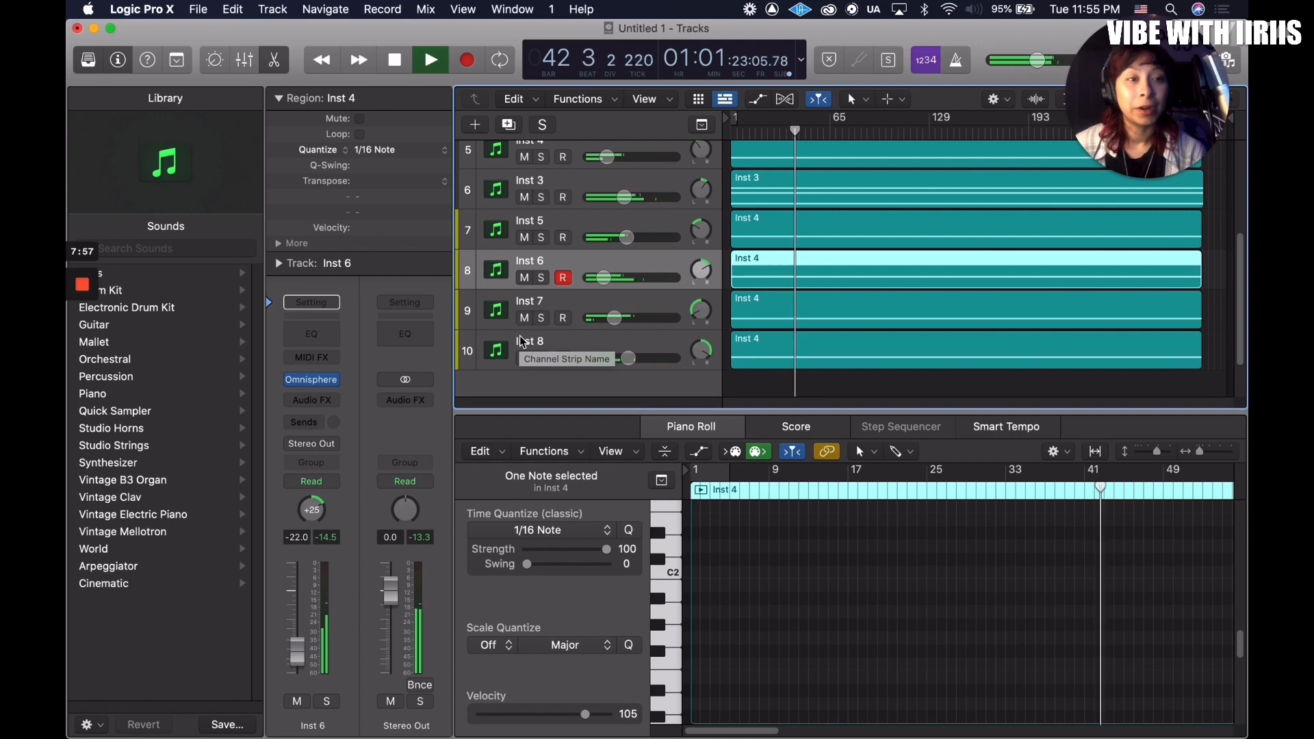
# Step: Lower and raise the master volume while the full mix plays, leave it slightly reduced, and stop playback
pyautogui.scroll(3, 522, 342)
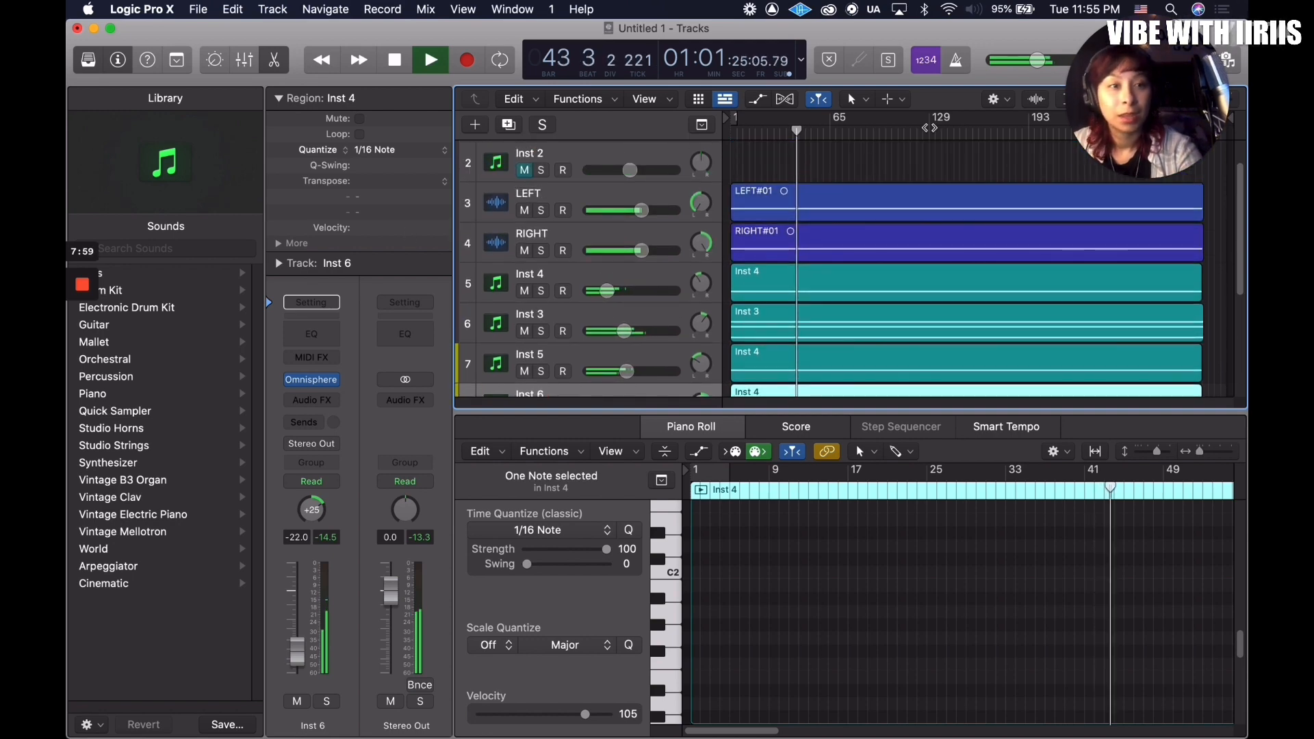
pyautogui.moveTo(1036, 64); pyautogui.dragTo(948, 69)
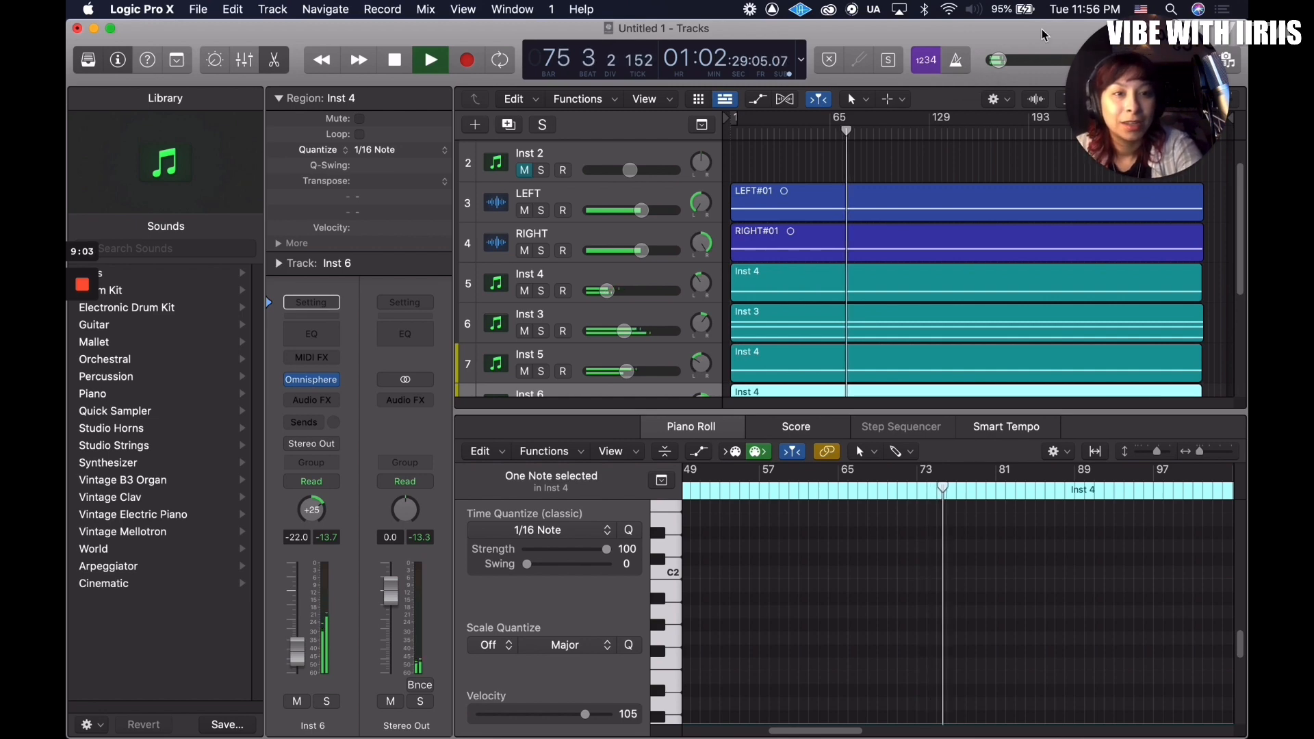
pyautogui.moveTo(997, 60); pyautogui.dragTo(1091, 76)
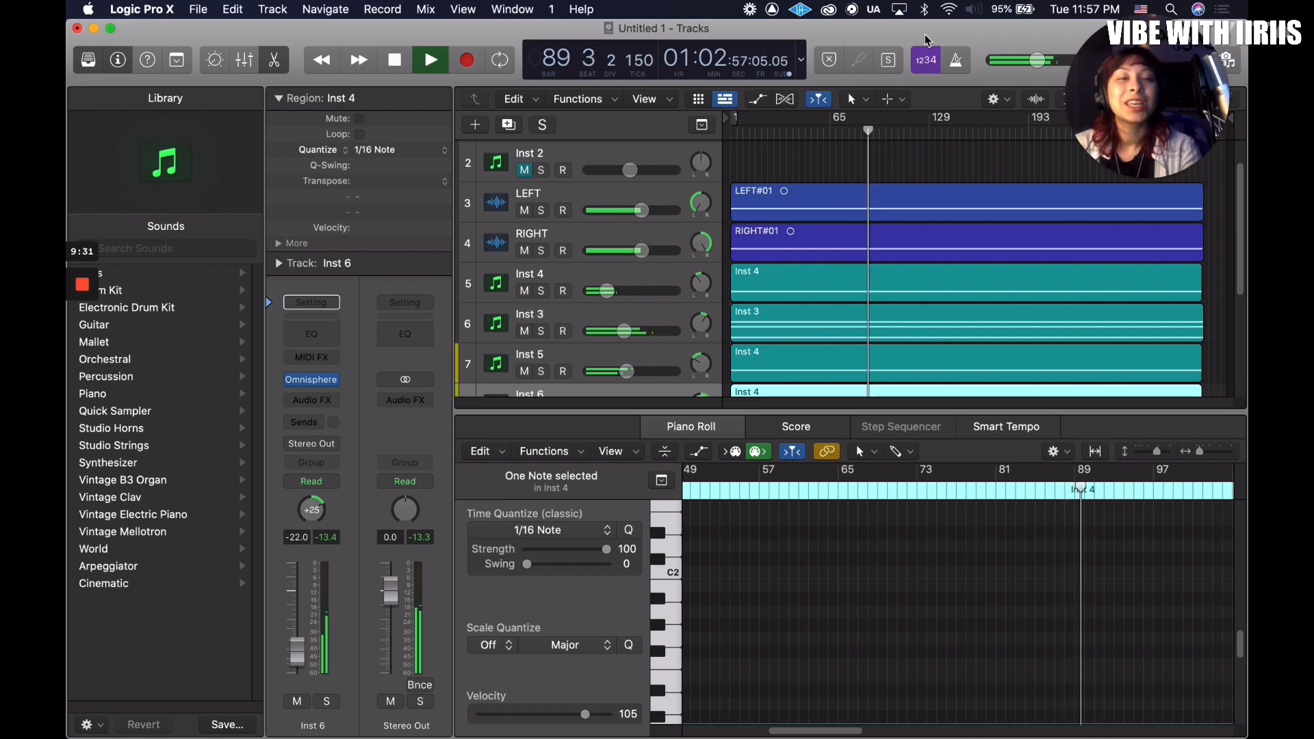
pyautogui.moveTo(1062, 70); pyautogui.dragTo(947, 91)
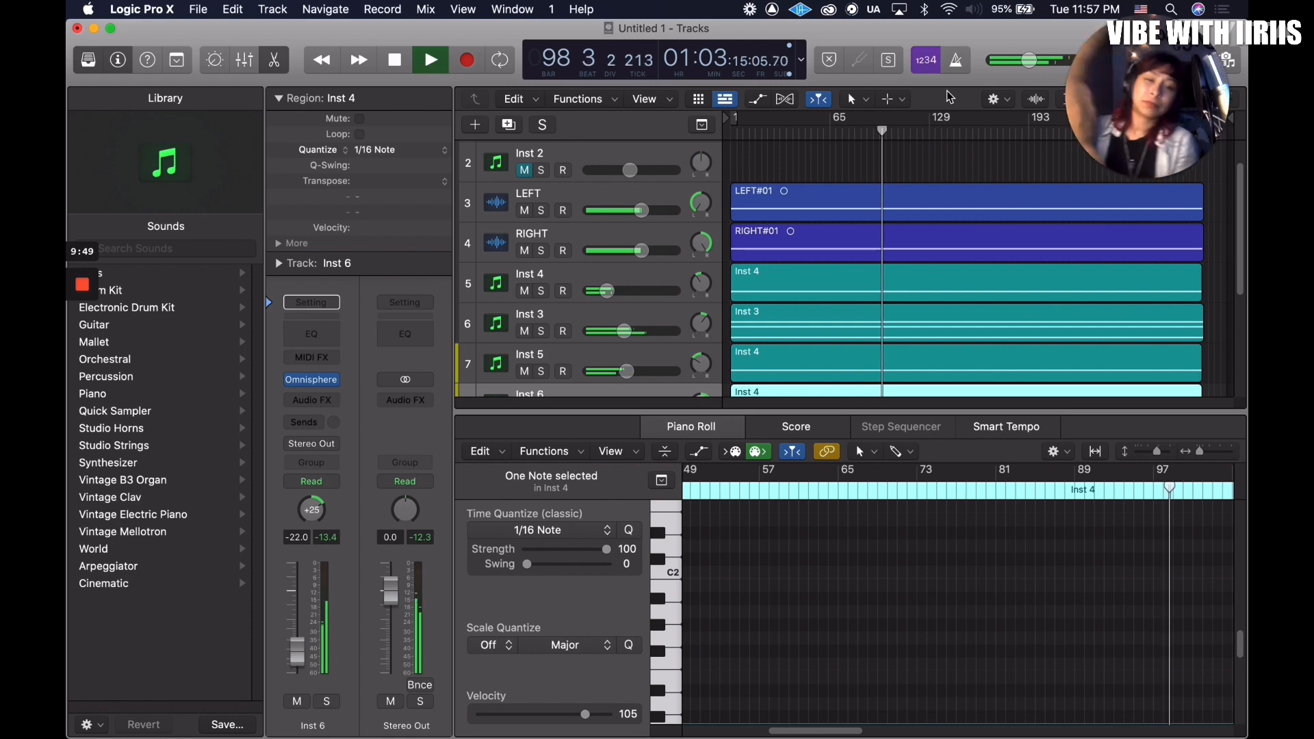
pyautogui.press('space')
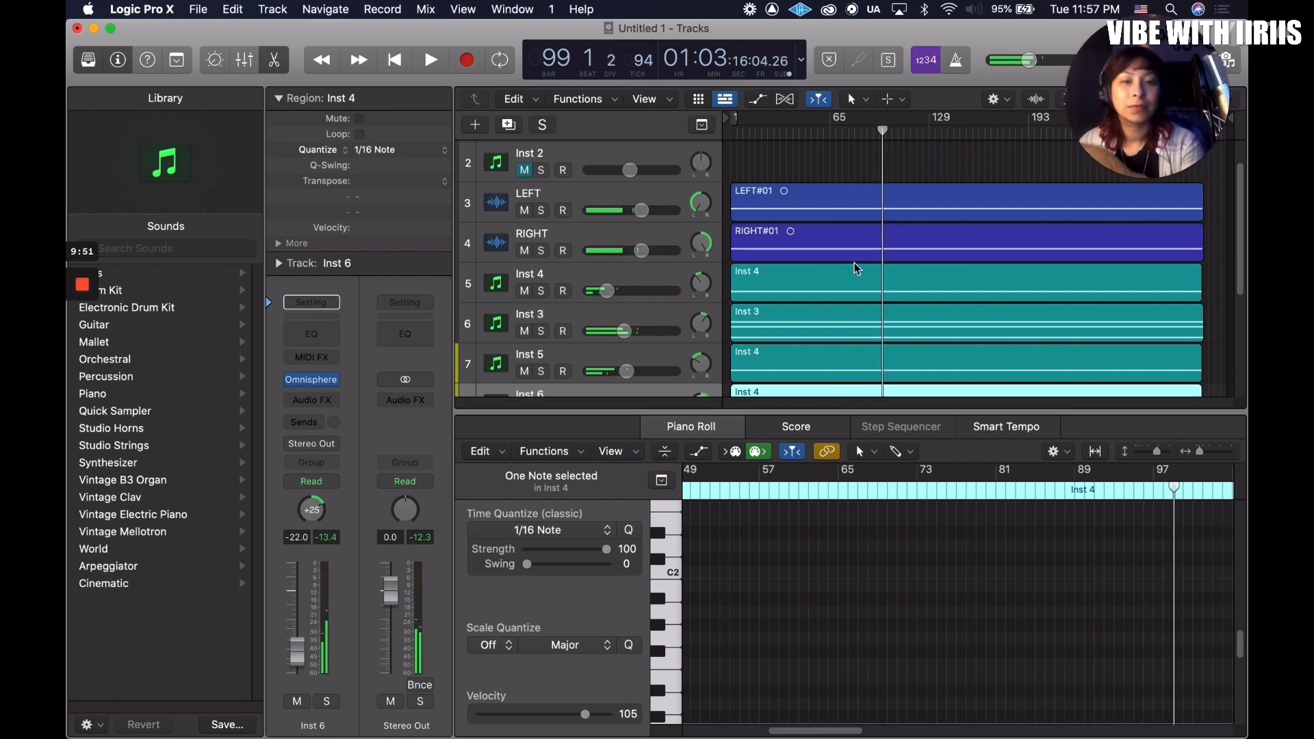
# Step: Lower the master volume to a quiet level while the full mix plays again from the start
pyautogui.scroll(-3, 855, 268)
pyautogui.scroll(-6, 854, 268)
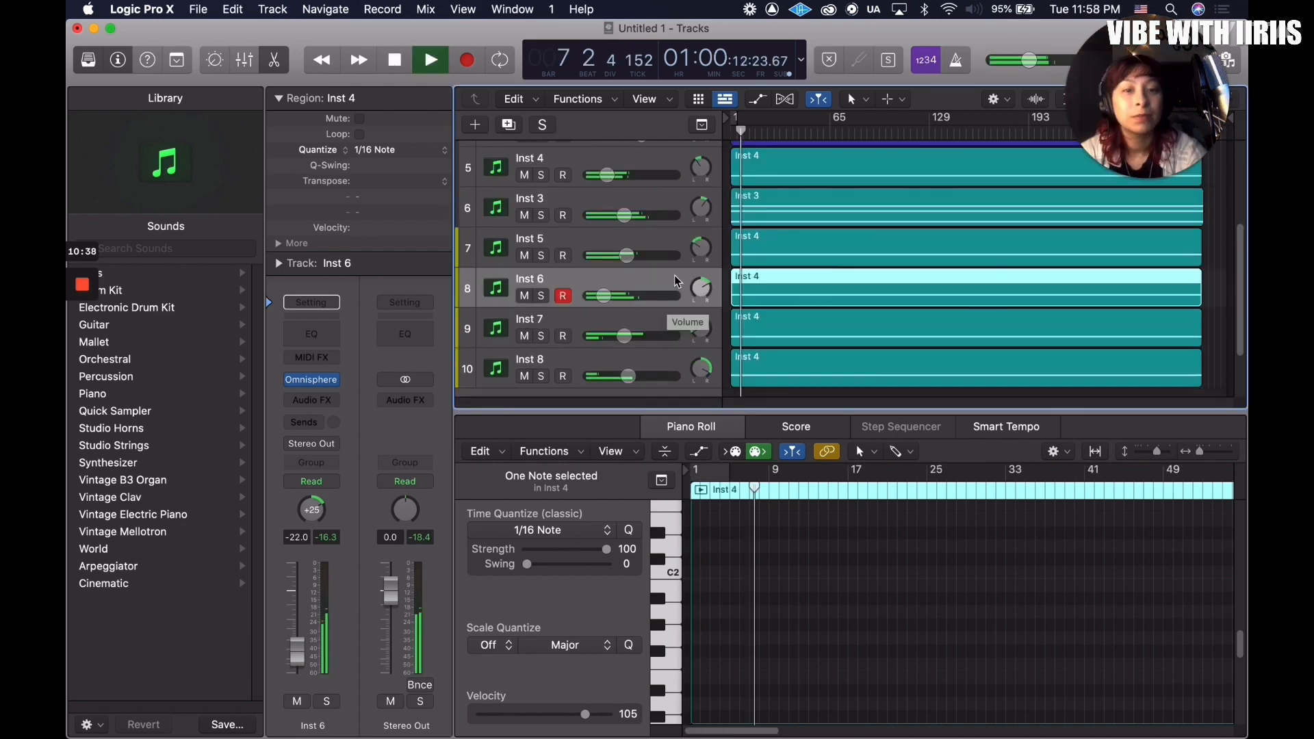
pyautogui.moveTo(1011, 67); pyautogui.dragTo(991, 73)
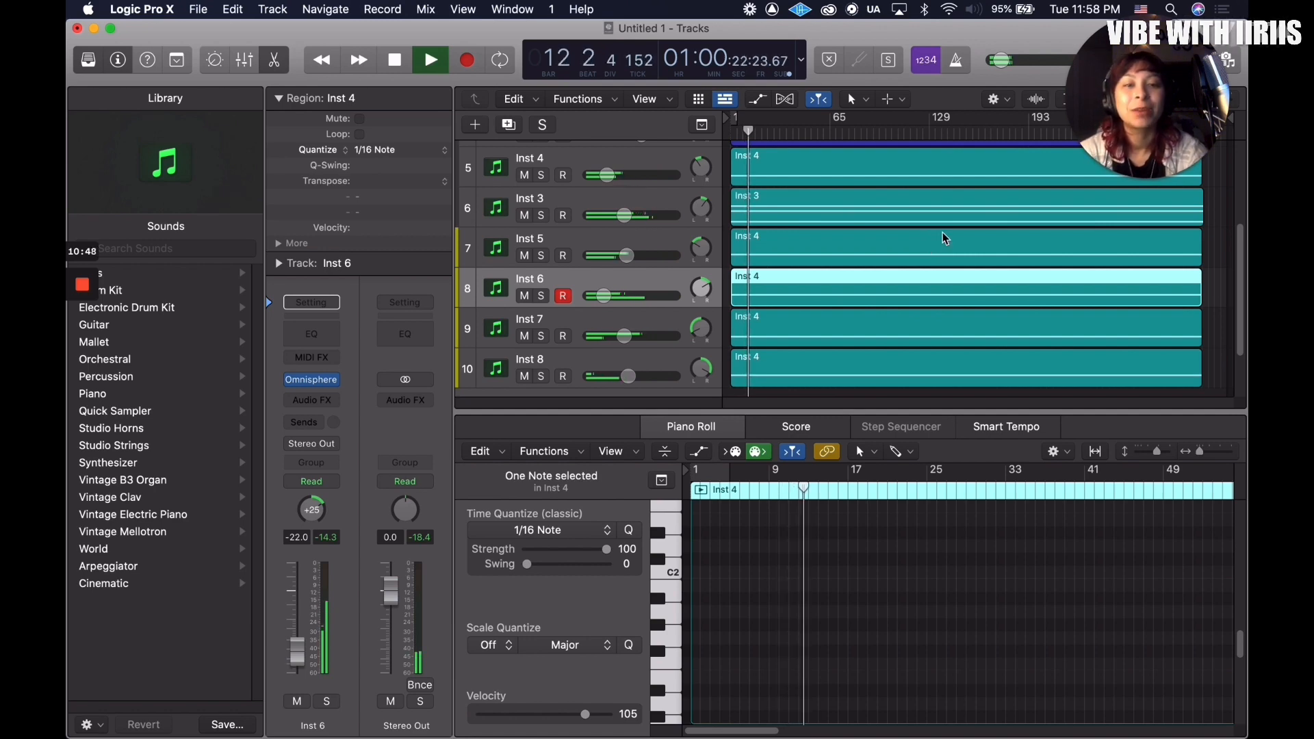
pyautogui.scroll(5, 933, 238)
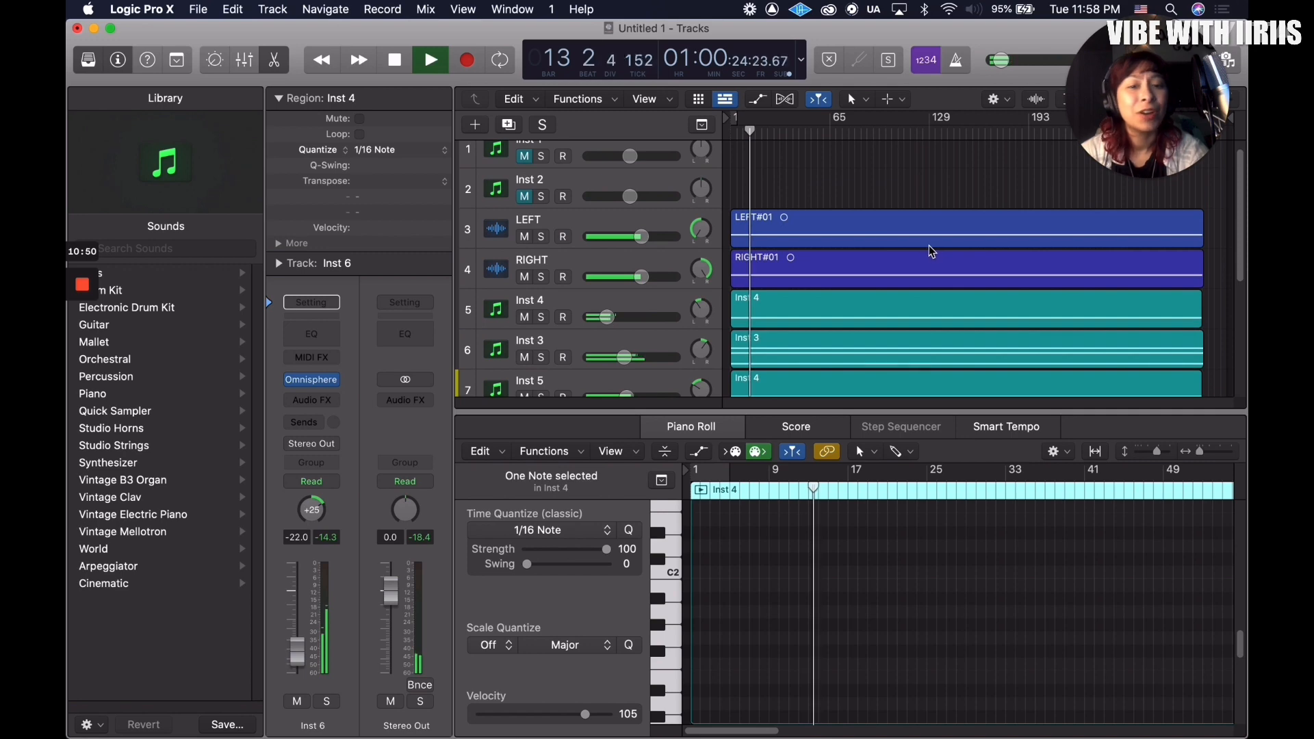